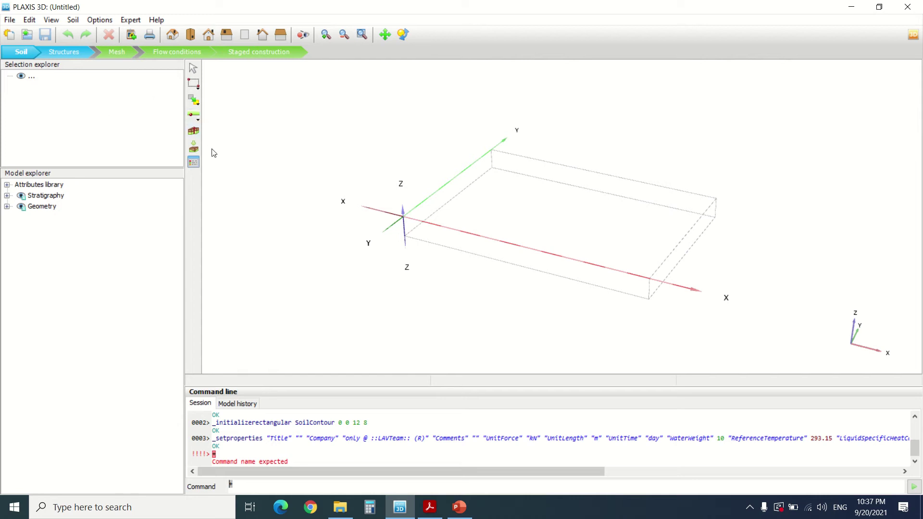
Create a borehole at the origin (0, 0) and add a soil layer with its bottom at -20 m
left_click(193, 131)
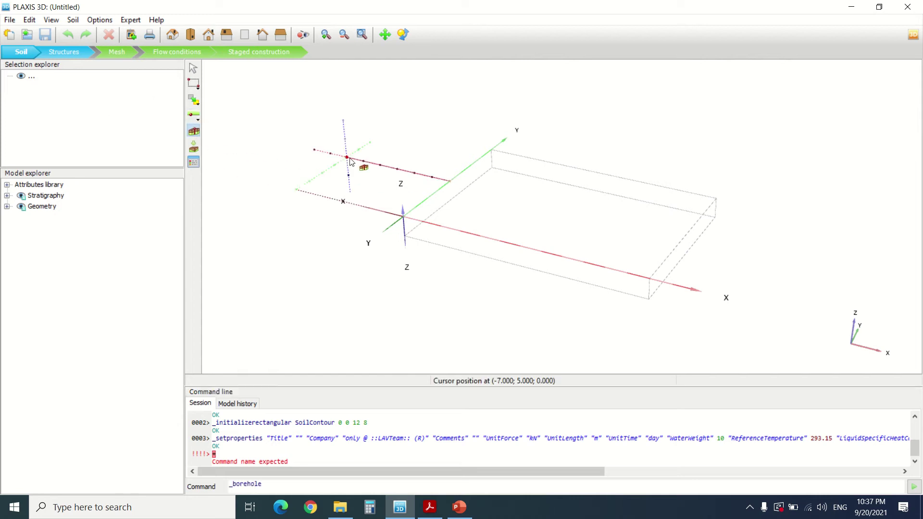
left_click(402, 218)
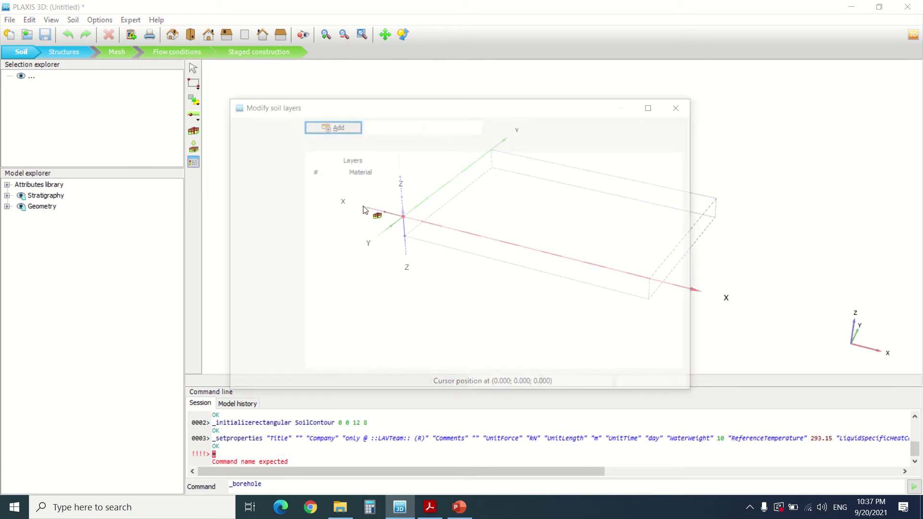
left_click(339, 126)
left_click(456, 186)
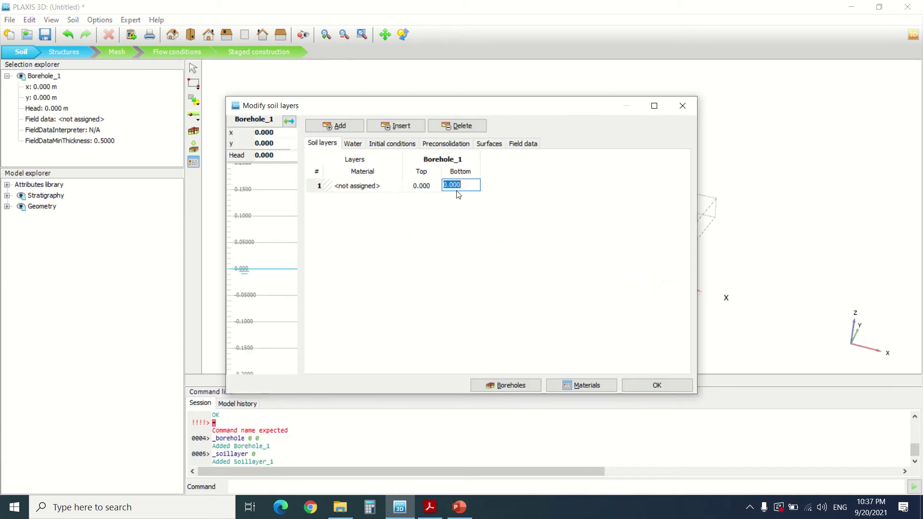
type("-20")
key("Return")
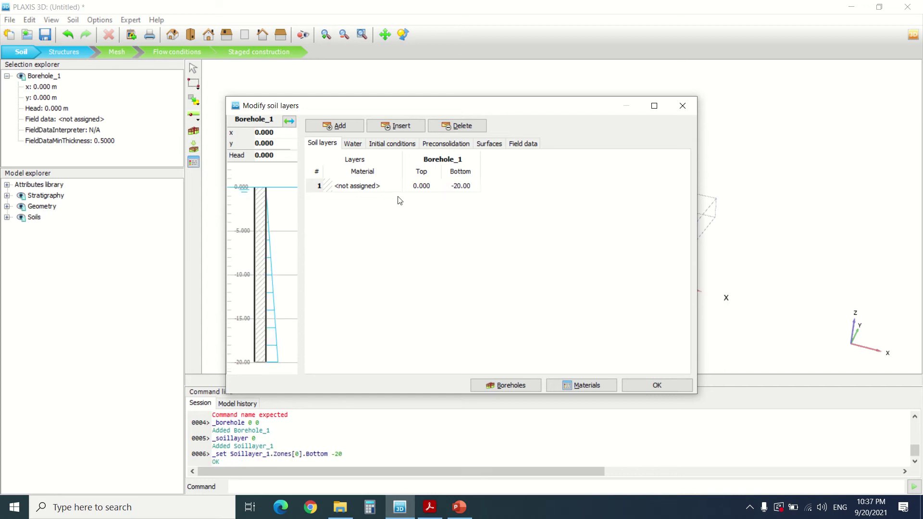
Create a new soil material for the layer named clay, with γunsat 17 kN/m³ and γsat 18 kN/m³
left_click(397, 186)
left_click(396, 186)
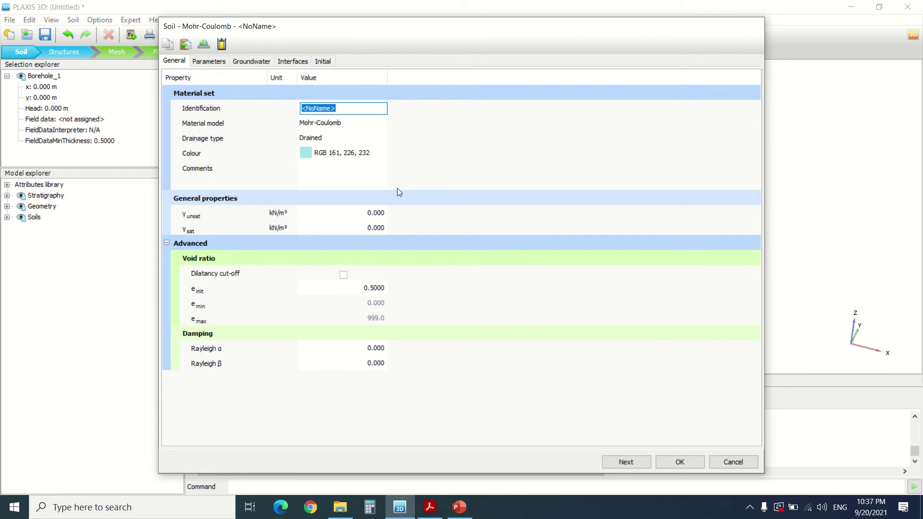
type("l")
type("lay")
left_click(356, 214)
type("17")
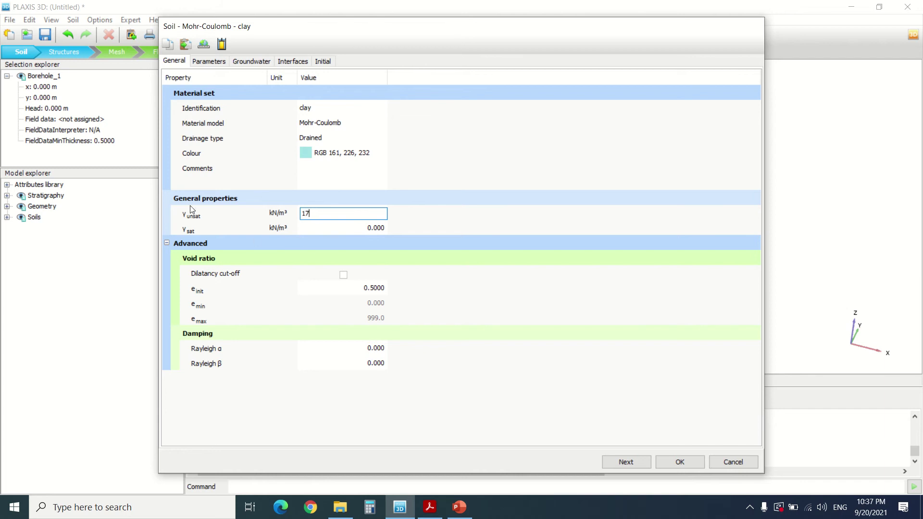
left_click(326, 224)
type("18")
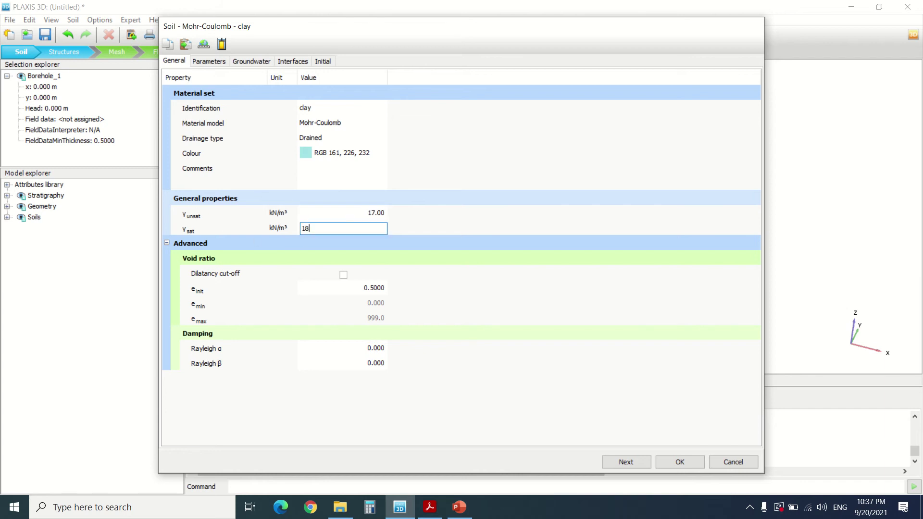
key("Return")
Set the clay's stiffness parameters to E' = 10000 kN/m² and ν' = 0.3
left_click(209, 61)
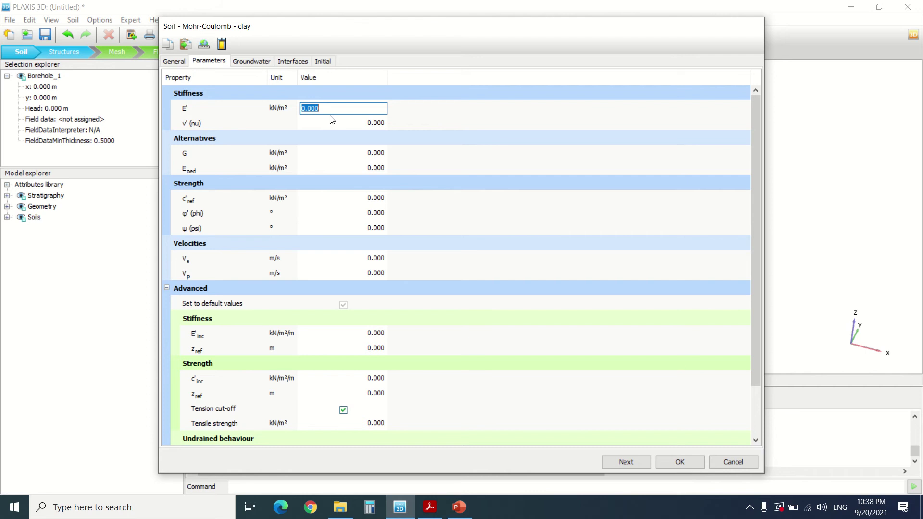
type("1")
left_click(344, 123)
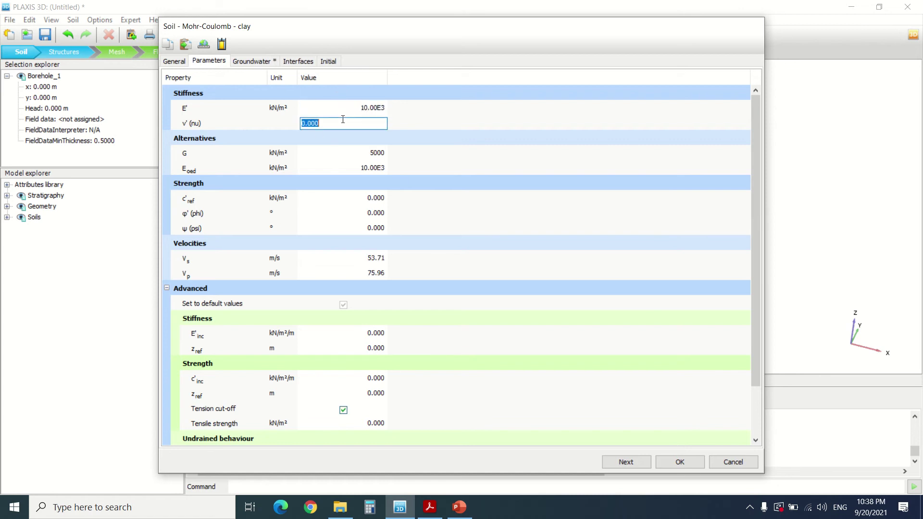
type("0.3")
Set the clay's strength to c'ref = 10 kN/m² and φ' = 30°, and accept the material
left_click(370, 199)
type("1")
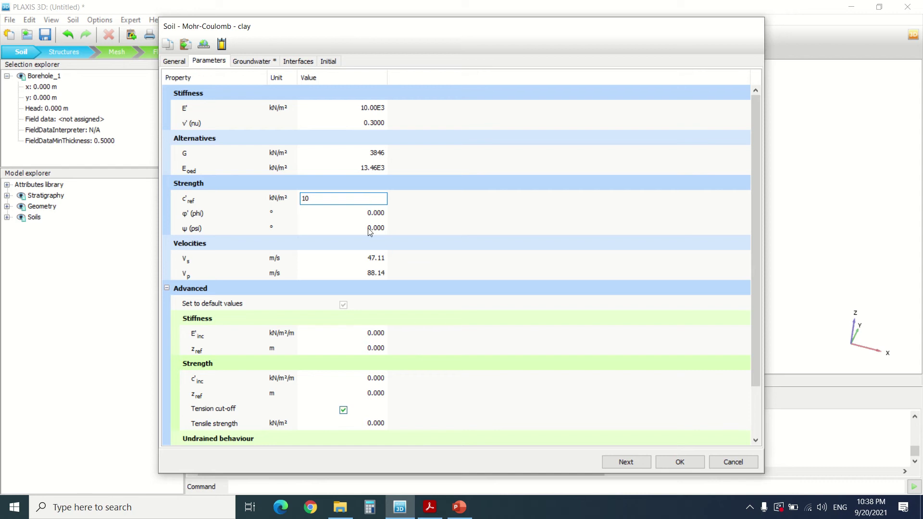
left_click(363, 212)
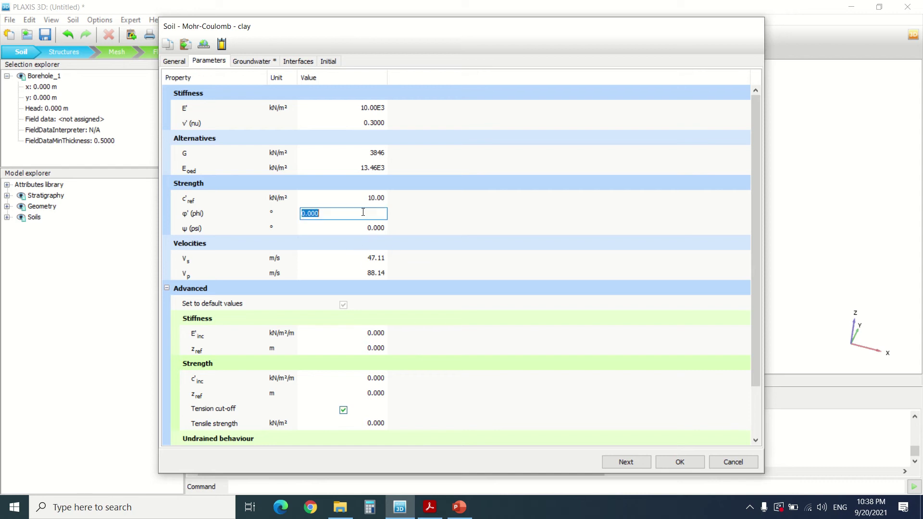
type("30")
left_click(356, 272)
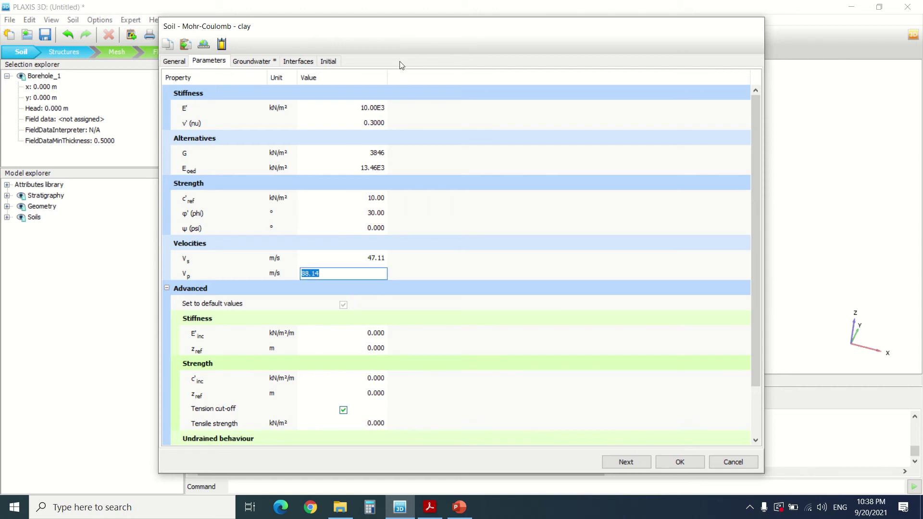
key("Return")
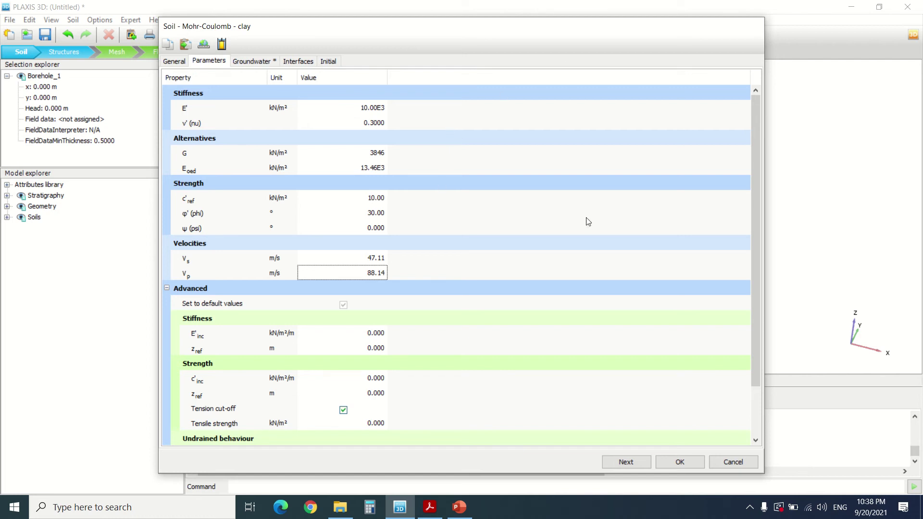
left_click(680, 462)
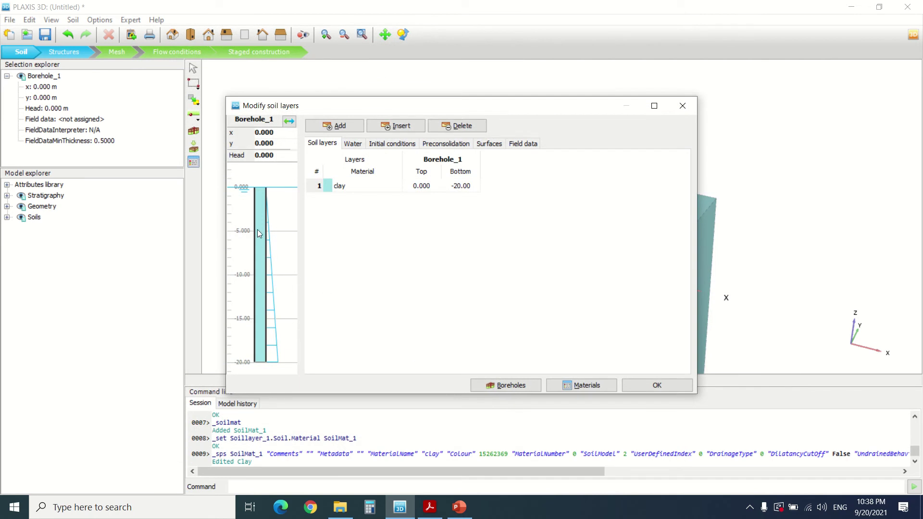
Set the borehole's water head to -15 m and accept the soil layers
key("BackSpace")
key("BackSpace")
key("BackSpace")
key("BackSpace")
key("BackSpace")
type("-15")
left_click(644, 385)
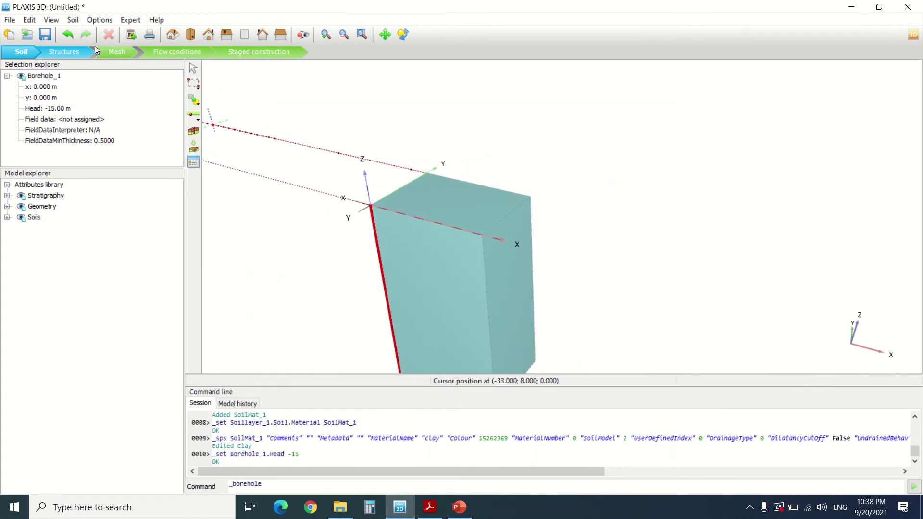
In Structures mode, draw a four-point surface through (4, 5, 0), (4, 7, 0), (6, 7, 0) and (7, 5, 0)
left_click(66, 52)
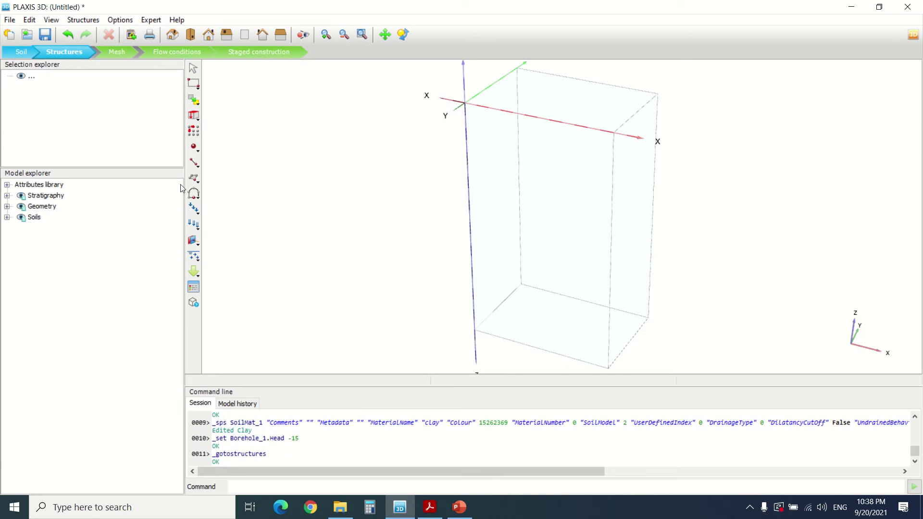
left_click(195, 178)
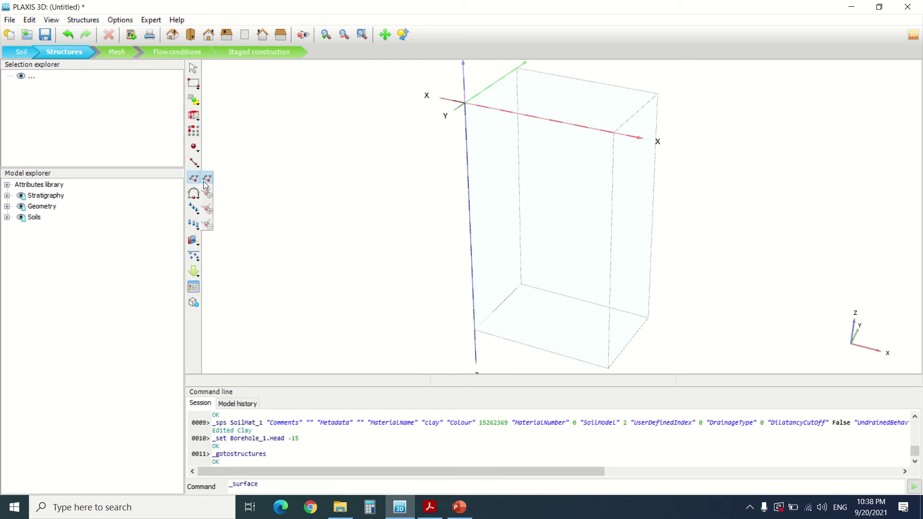
scroll(413, 232, "down", 4)
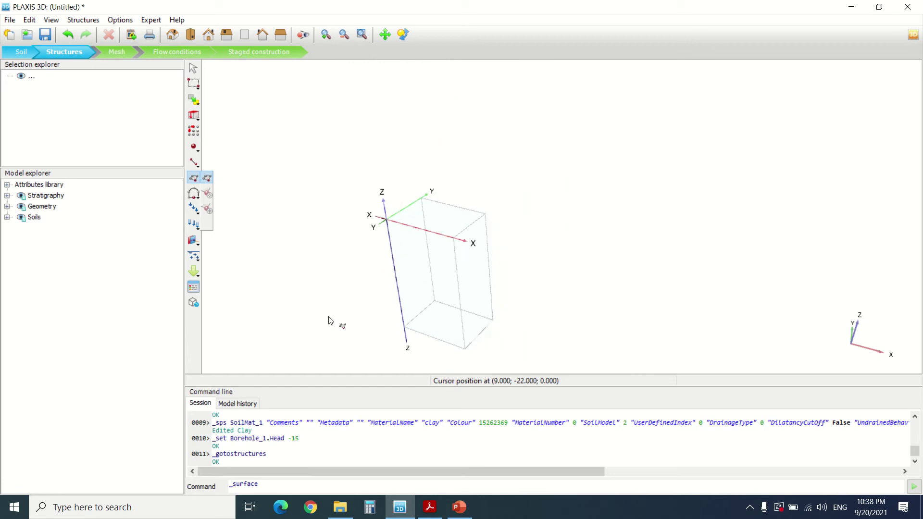
scroll(412, 232, "up", 5)
left_click(422, 230)
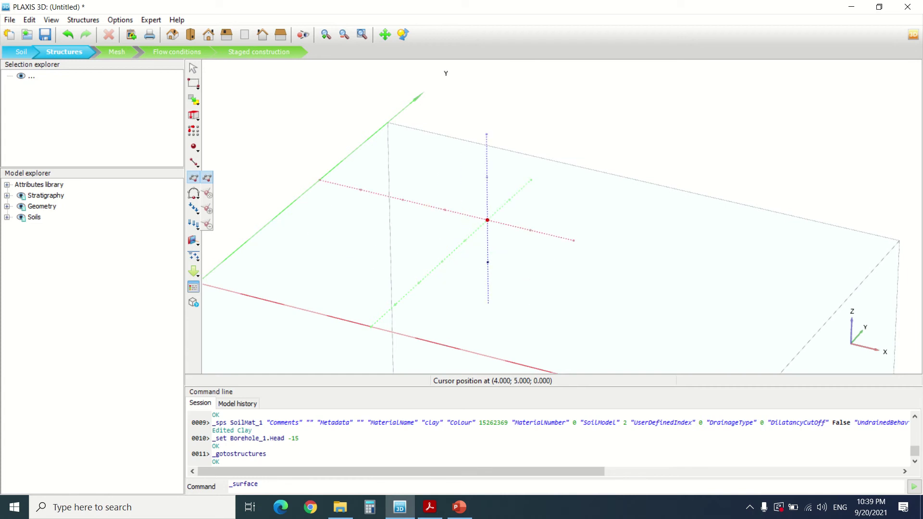
left_click(487, 220)
left_click(530, 181)
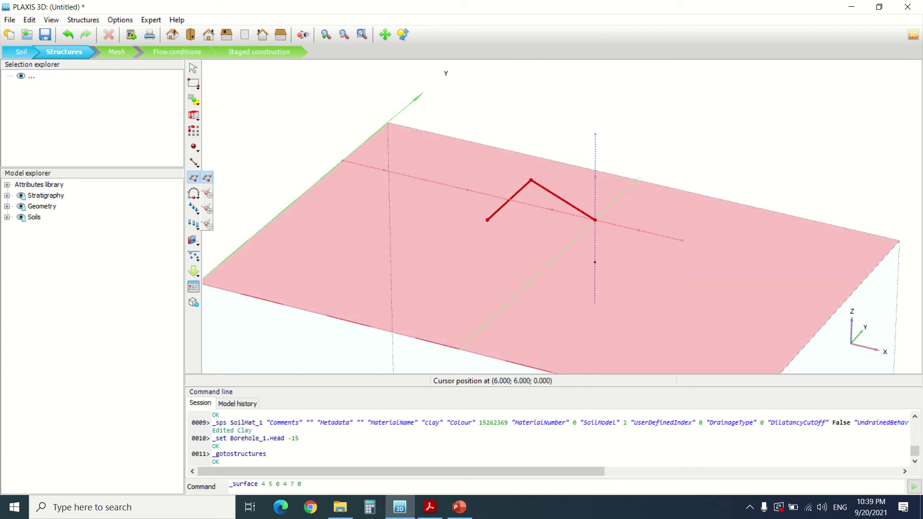
left_click(616, 199)
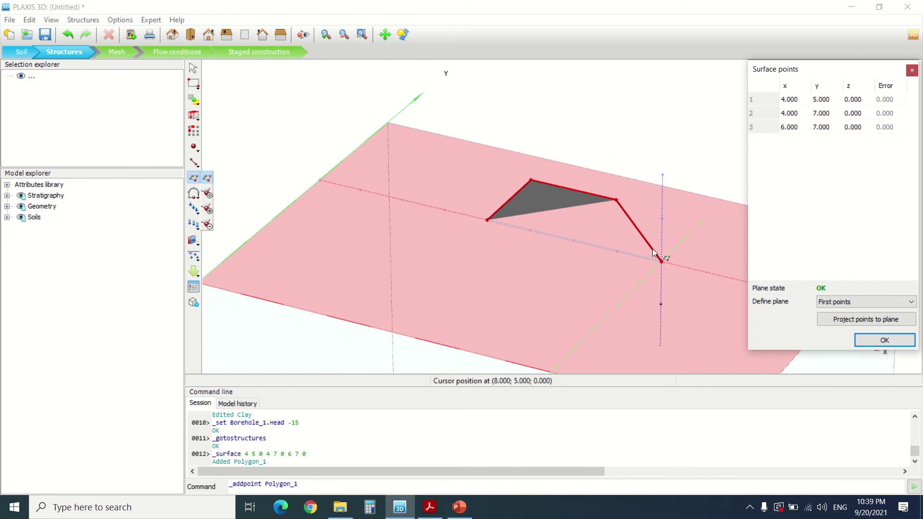
left_click(617, 251)
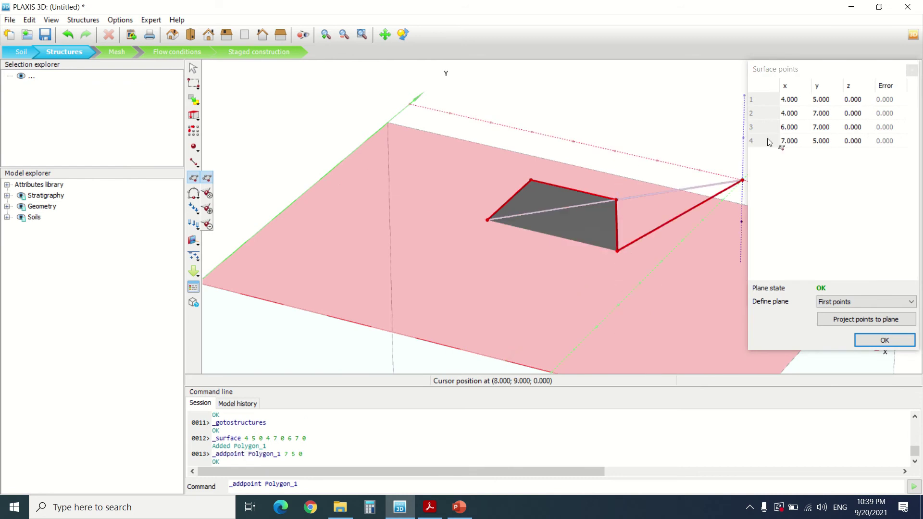
Set the first surface point's coordinates to x = 10 and y = 10
left_click(796, 103)
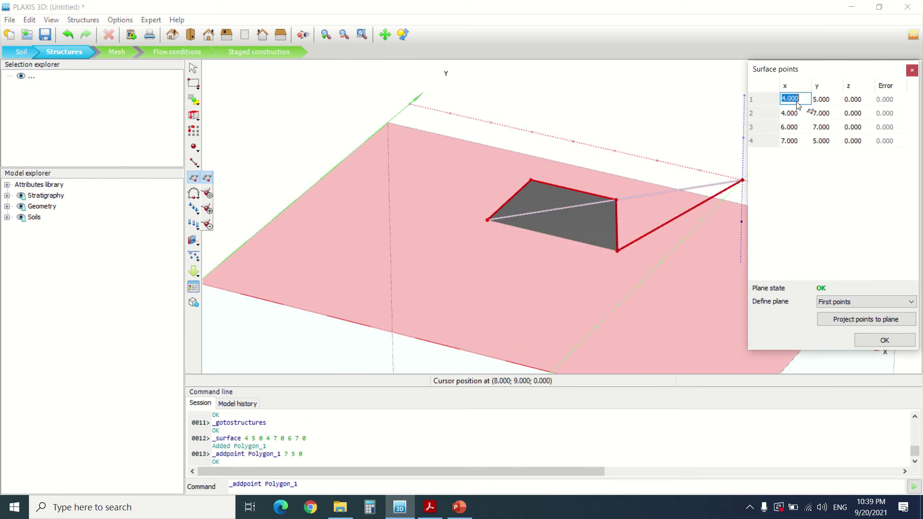
type("10")
double_click(791, 101)
double_click(820, 100)
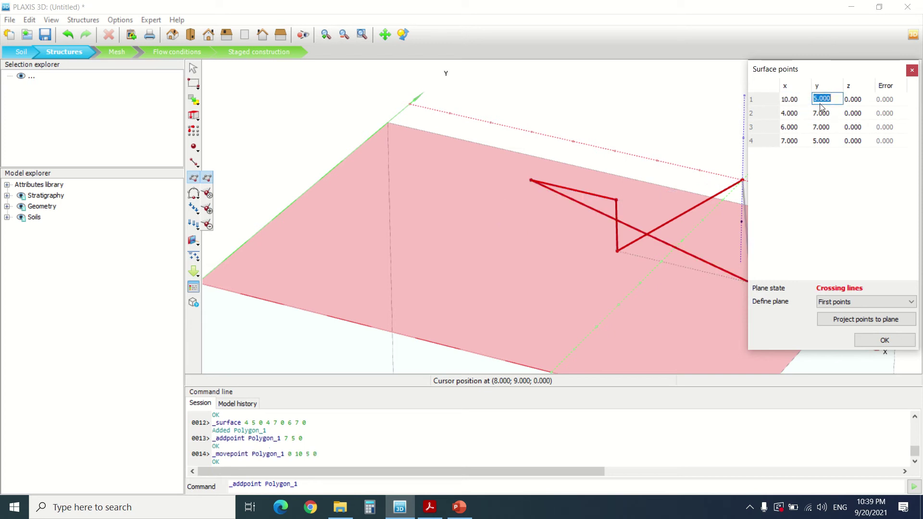
type("10")
Set the second surface point's coordinates to x = 20 and y = 10
double_click(790, 113)
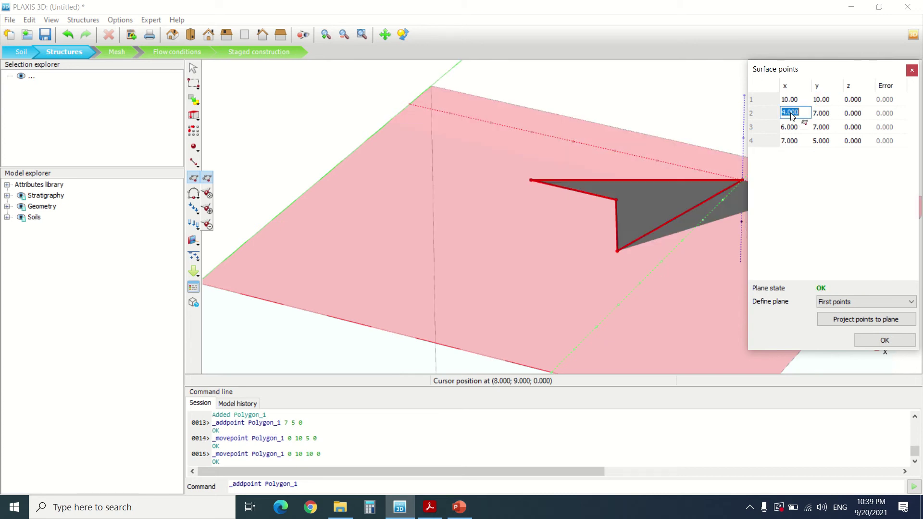
type("20")
double_click(828, 120)
type("10")
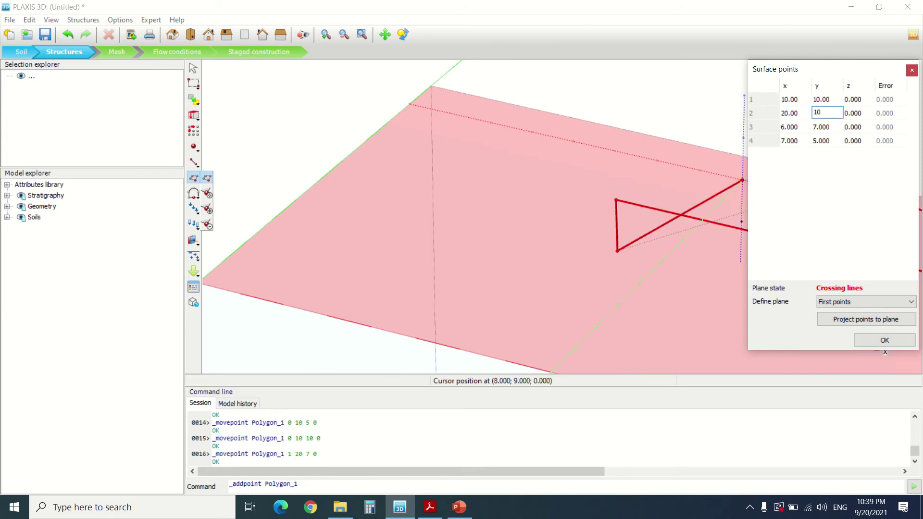
Set the third surface point's coordinates to x = 10 and y = 20
double_click(798, 127)
type("10")
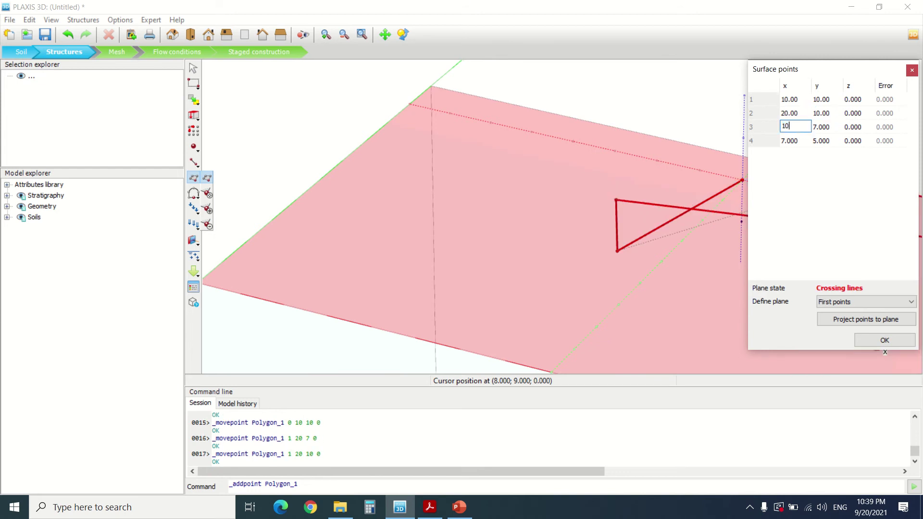
double_click(822, 127)
scroll(709, 248, "down", 3)
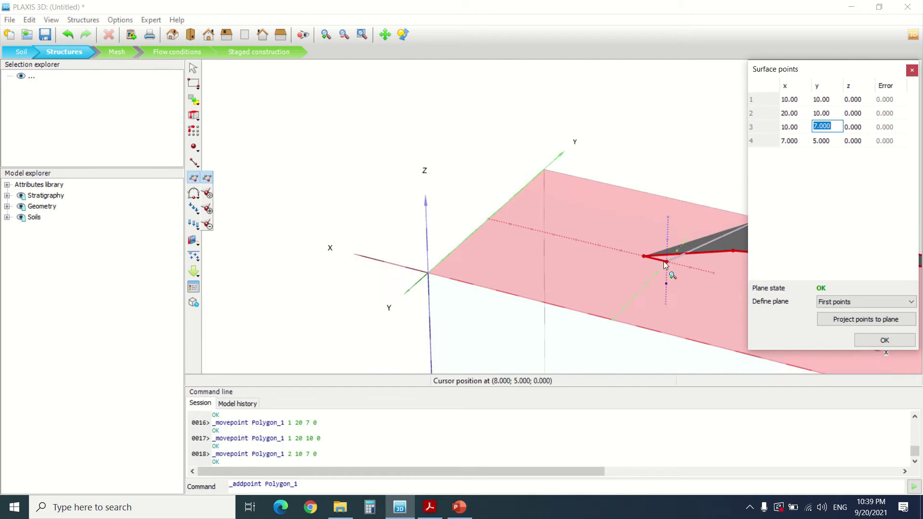
scroll(708, 248, "down", 3)
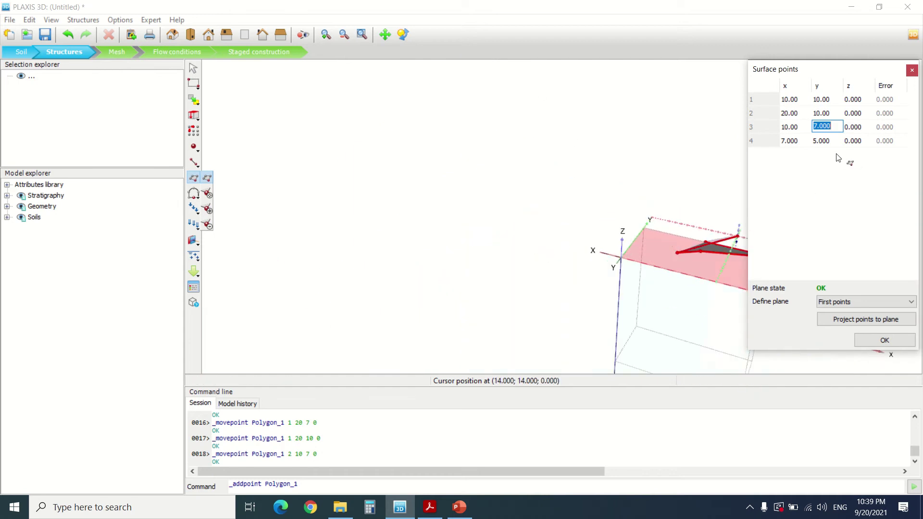
type("20")
Set the fourth surface point's coordinates to x = 20 and y = 20
double_click(823, 141)
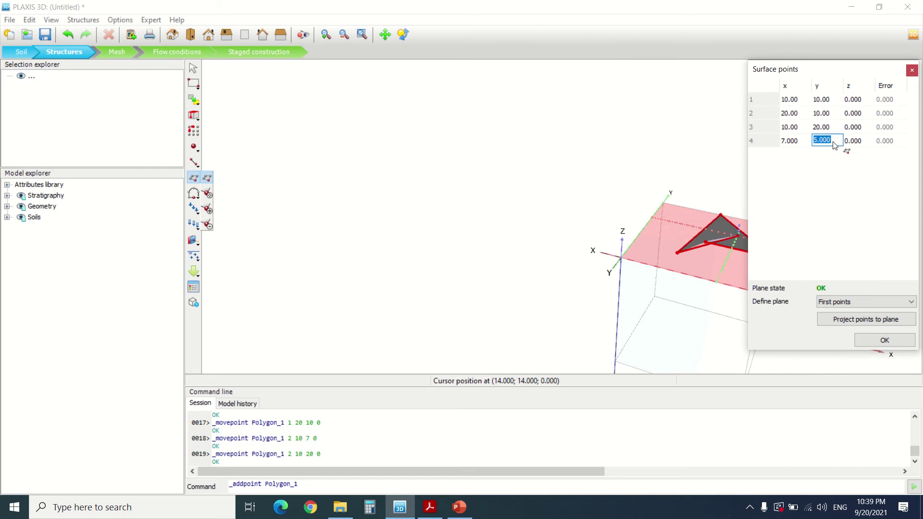
double_click(801, 141)
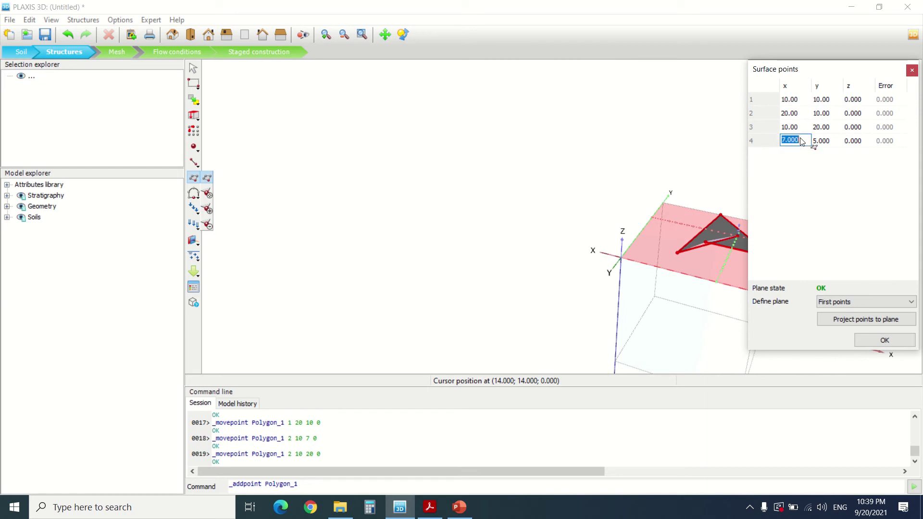
type("20")
key("Tab")
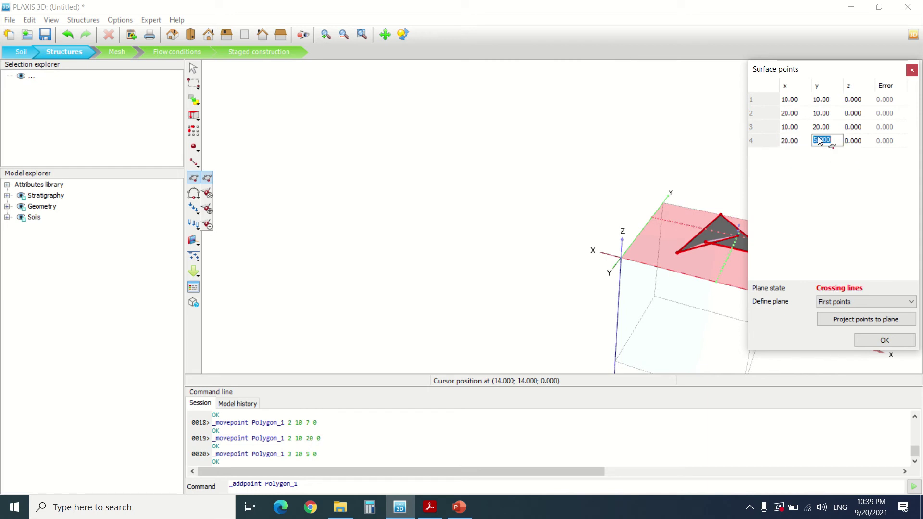
type("20")
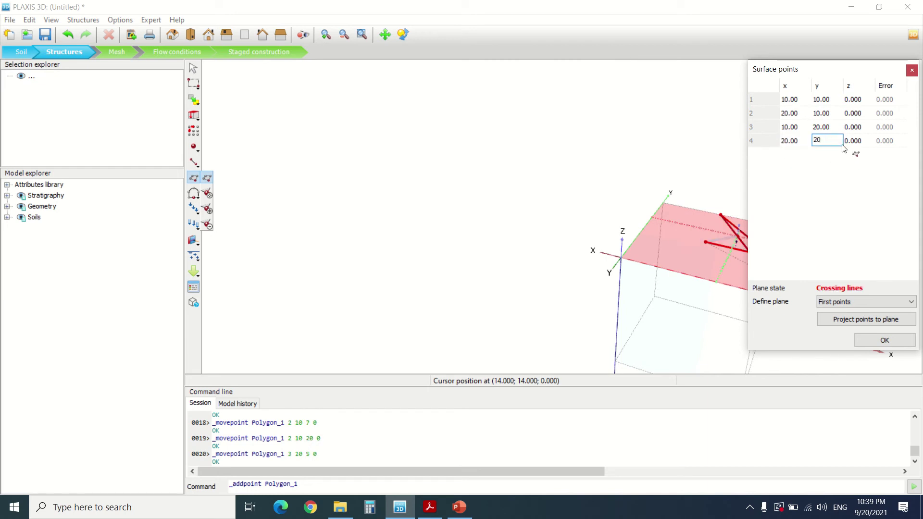
key("Tab")
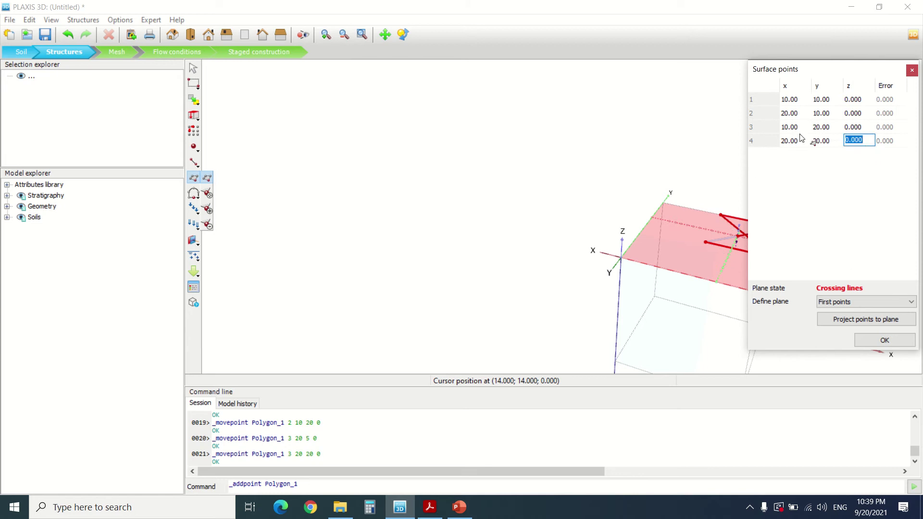
right_click_drag(503, 246, 802, 211, "ctrl")
scroll(746, 240, "up", 4)
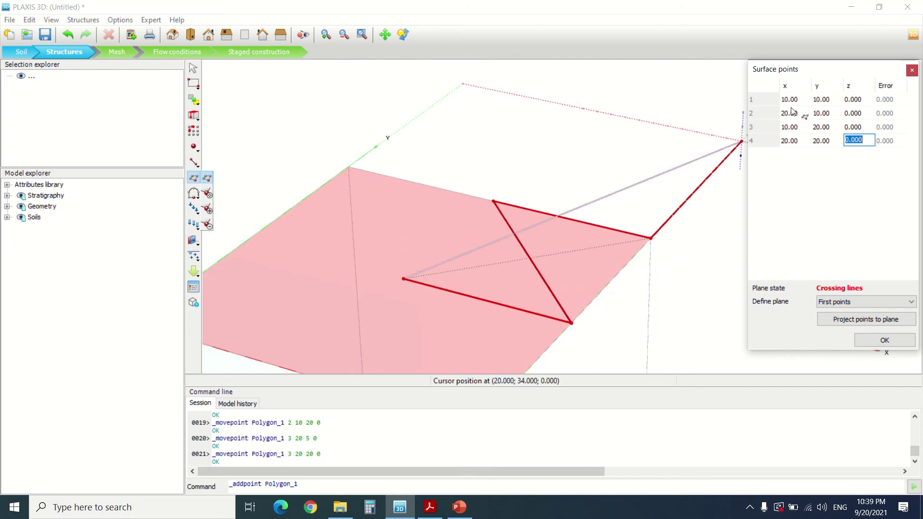
Correct the surface outline by setting point 3's x to 20 and point 4's x to 10, and accept the points
left_click(789, 127)
type("20")
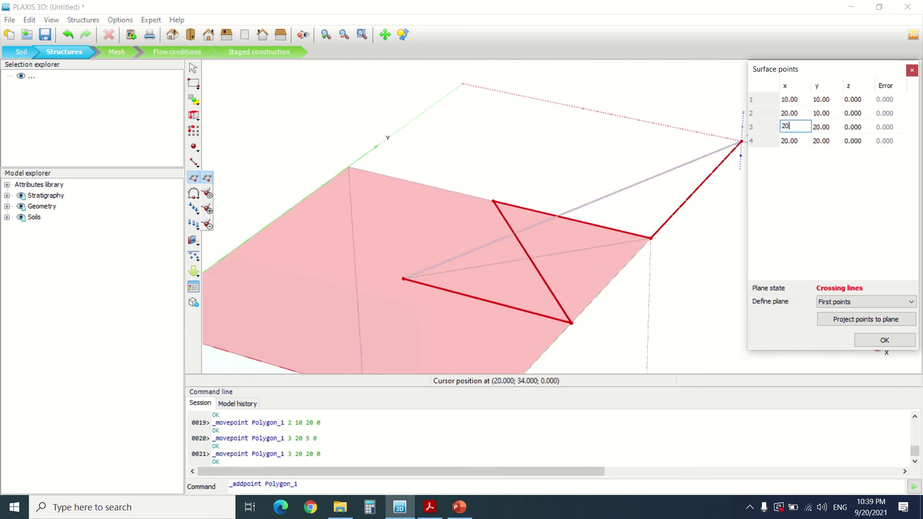
left_click(795, 140)
type("10")
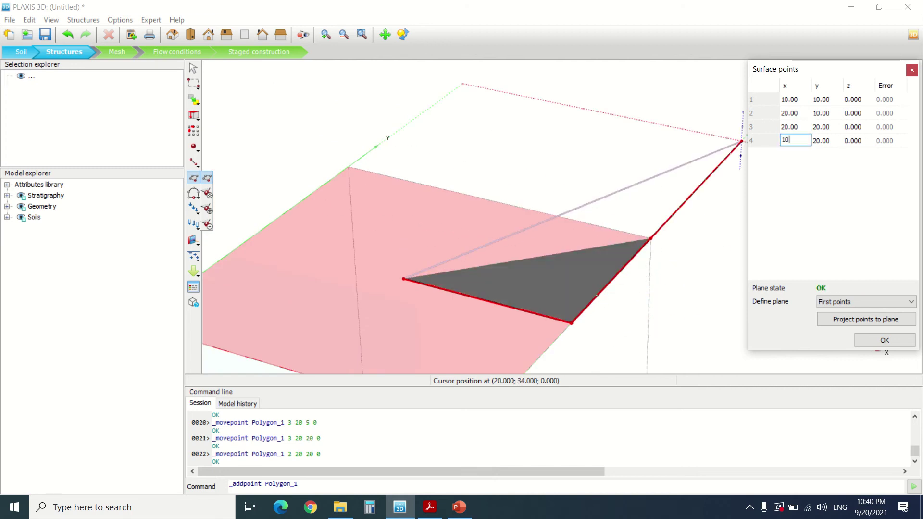
key("Return")
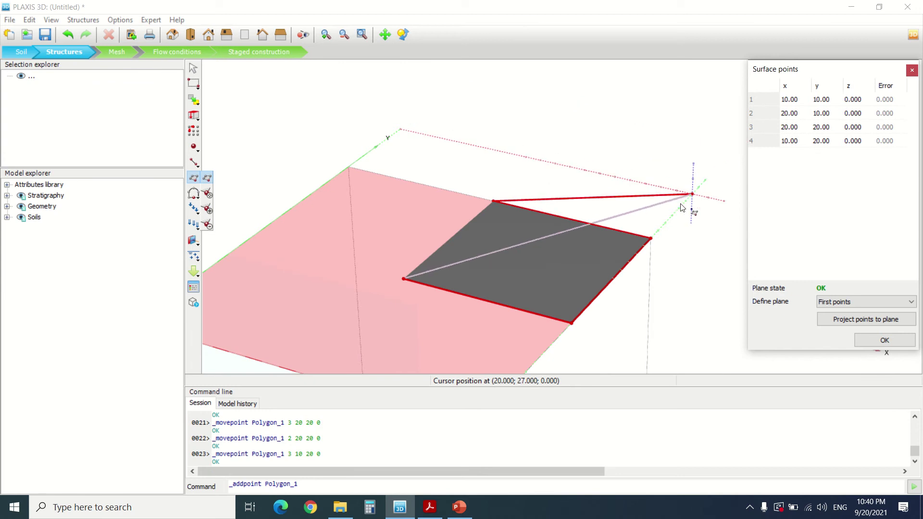
left_click(883, 340)
scroll(409, 134, "down", 3)
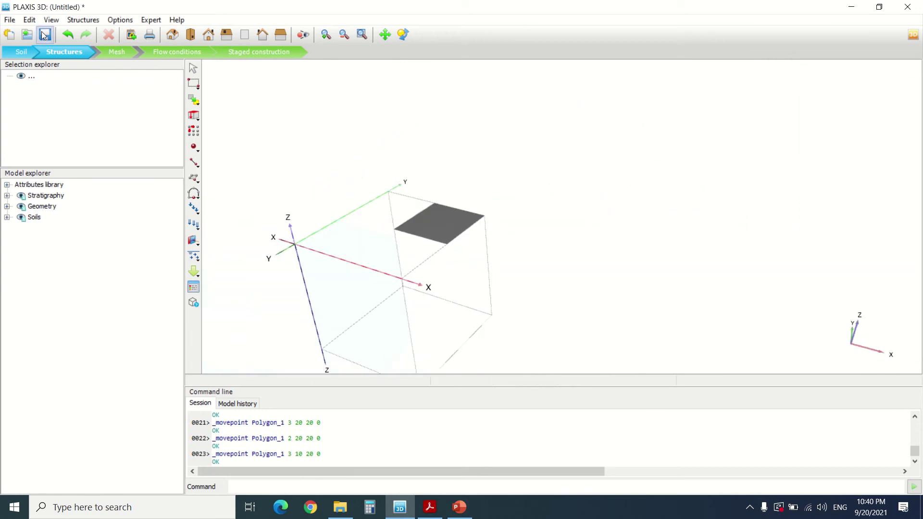
Enlarge the model contour in the project properties to x max 30 m and y max 30 m
left_click(12, 21)
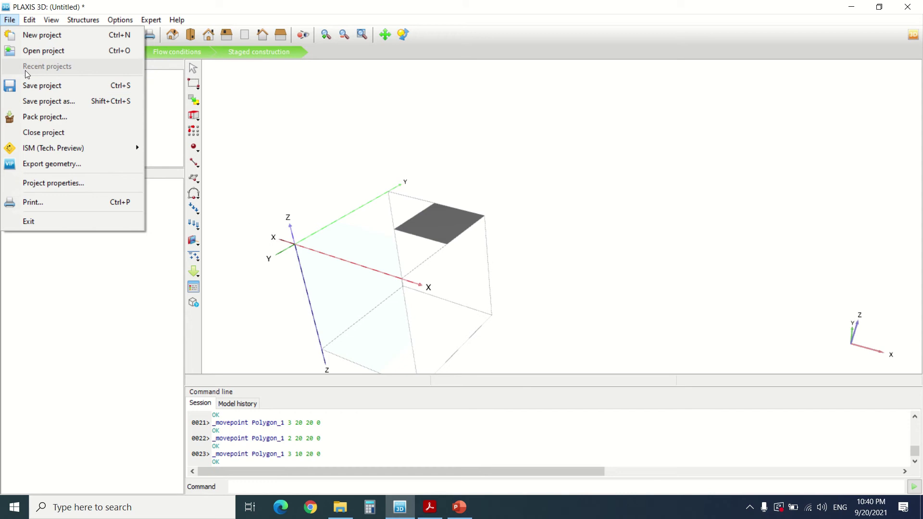
left_click(48, 54)
left_click(24, 54)
left_click(10, 20)
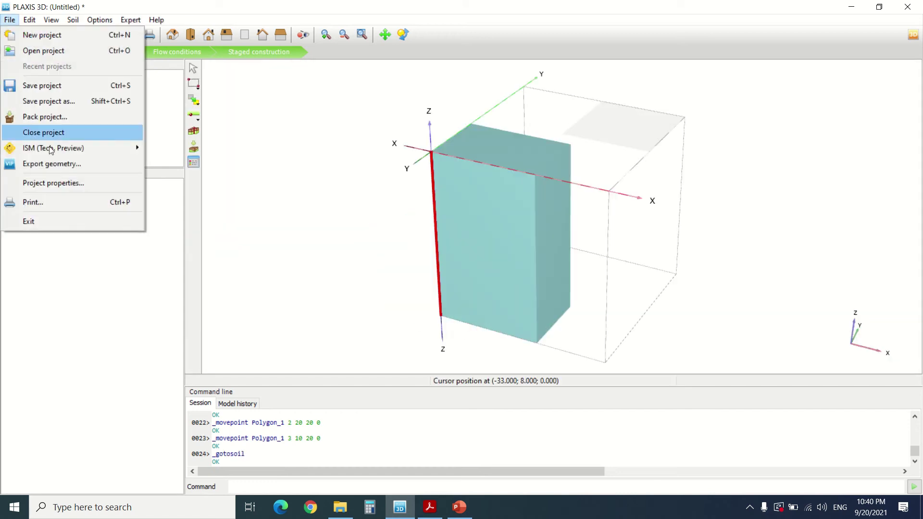
left_click(80, 185)
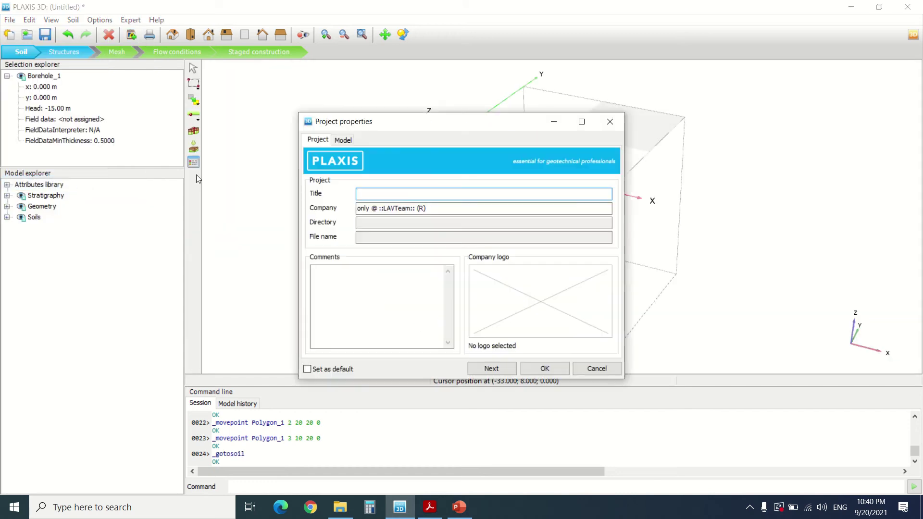
left_click(343, 140)
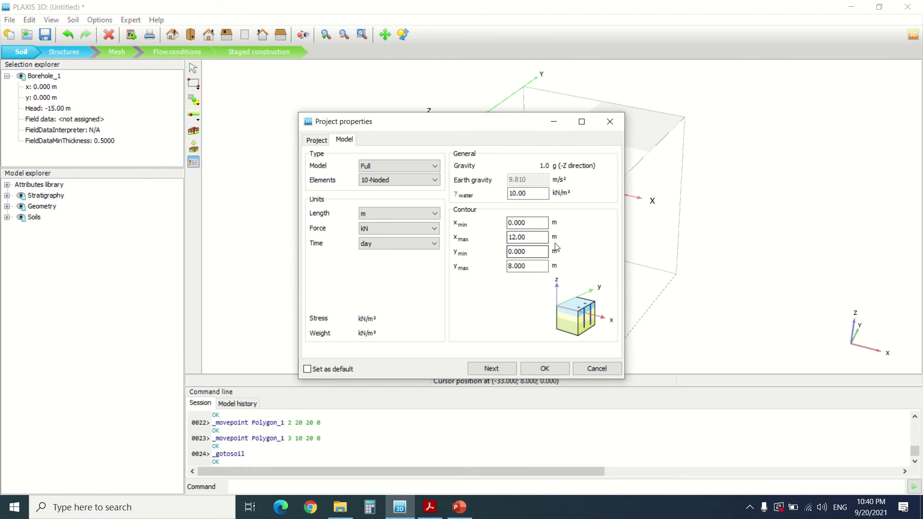
key("Tab")
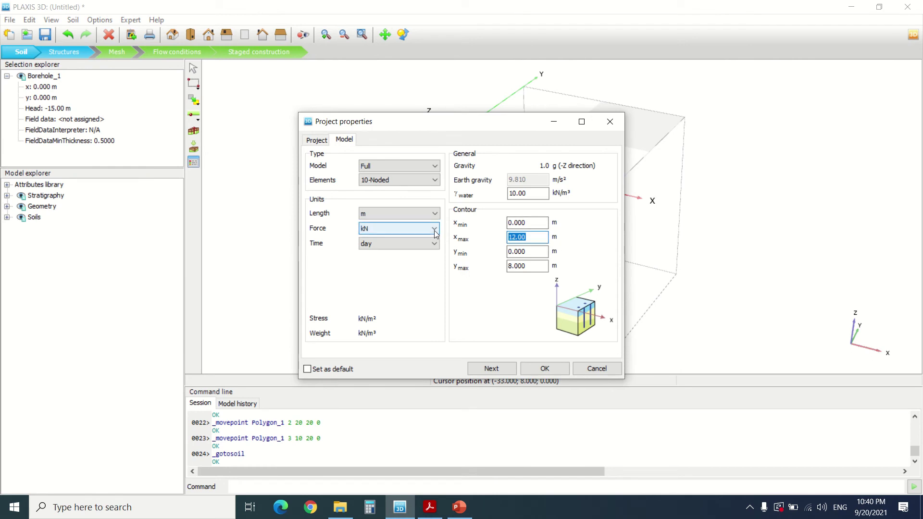
type("30")
key("Tab")
key("Tab")
type("30")
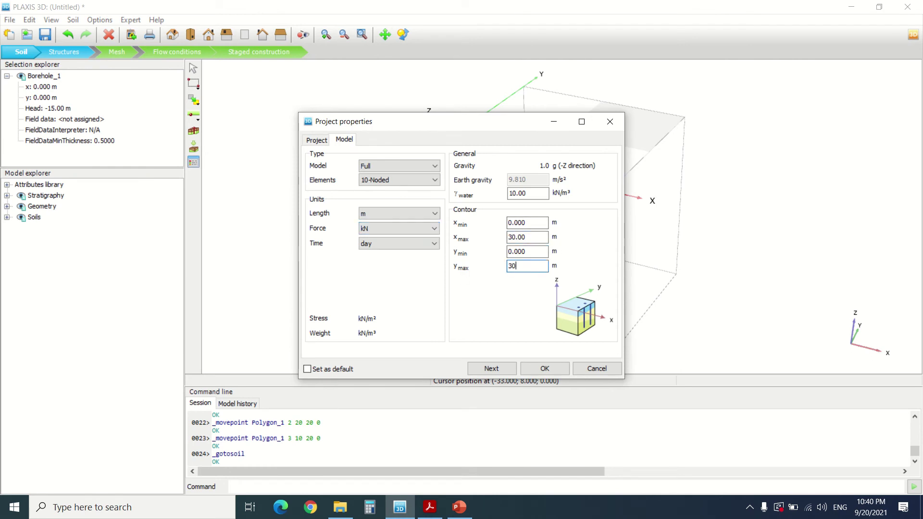
left_click(536, 370)
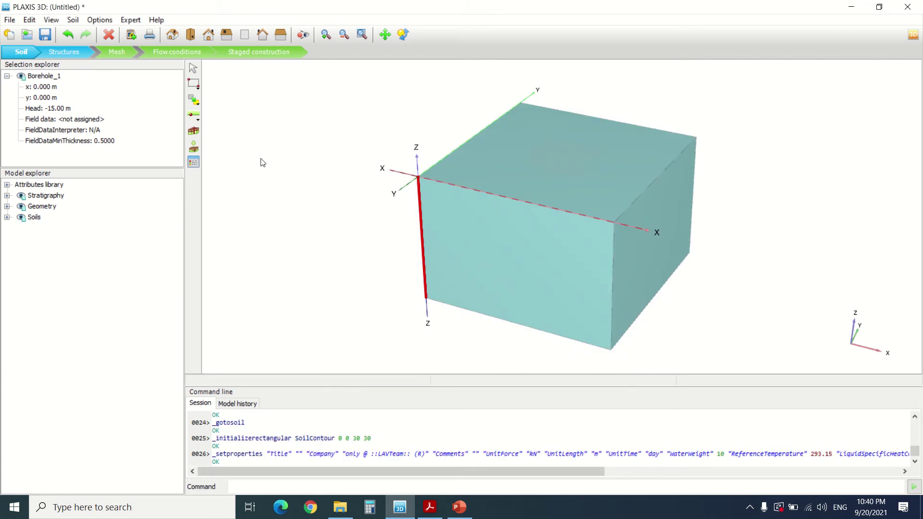
In Structures mode, extrude the square surface into a volume with an extrusion vector of z = -3
left_click(80, 51)
scroll(577, 147, "up", 5)
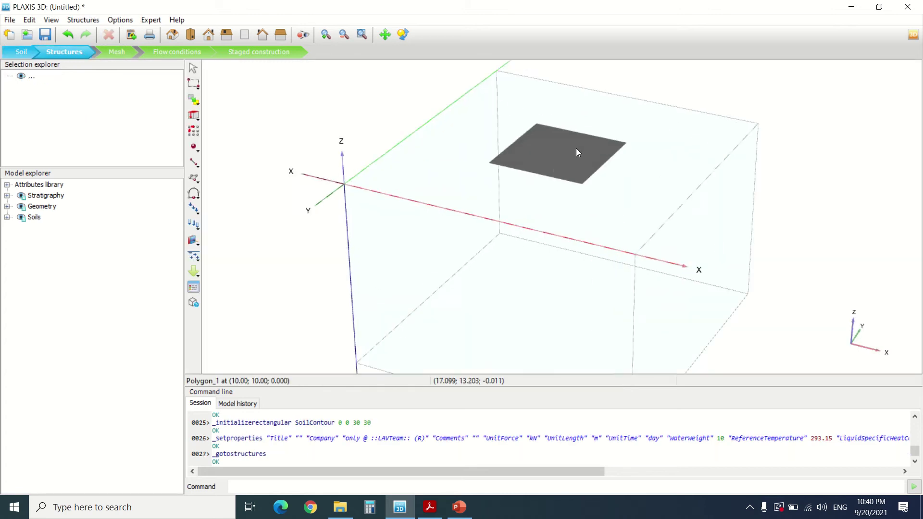
scroll(426, 247, "down", 5)
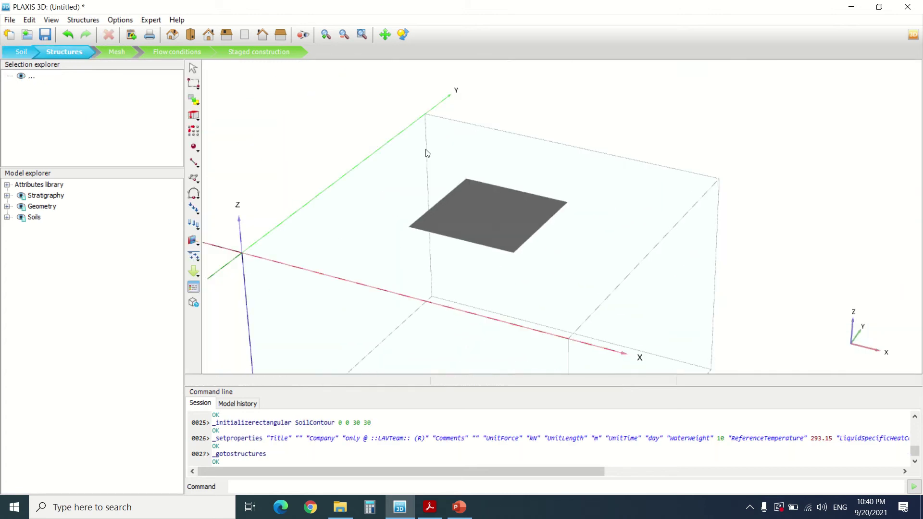
scroll(561, 200, "up", 6)
scroll(561, 200, "down", 2)
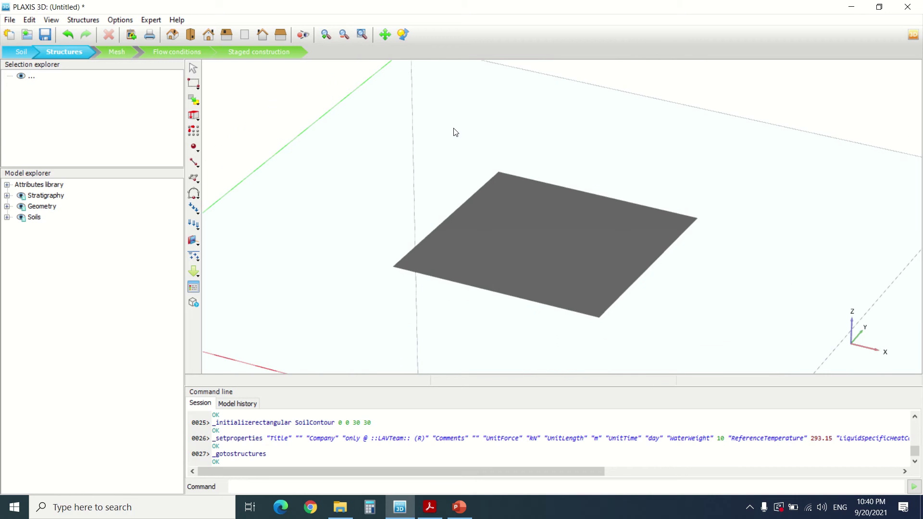
left_click(199, 119)
left_click(455, 212)
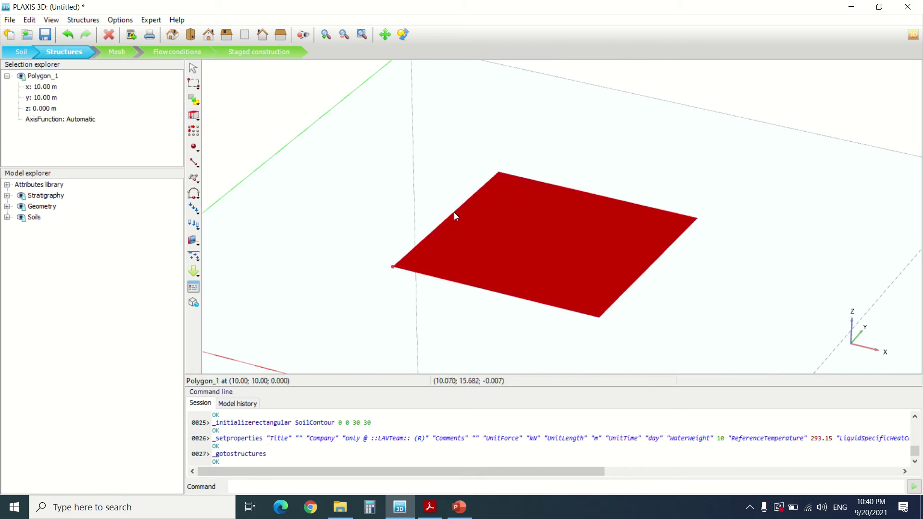
left_click(198, 119)
left_click(206, 130)
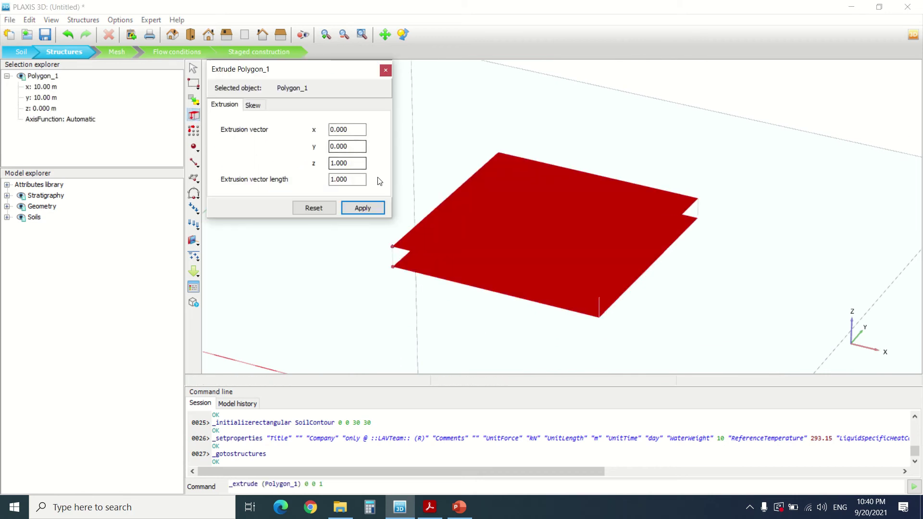
double_click(329, 164)
type("-3")
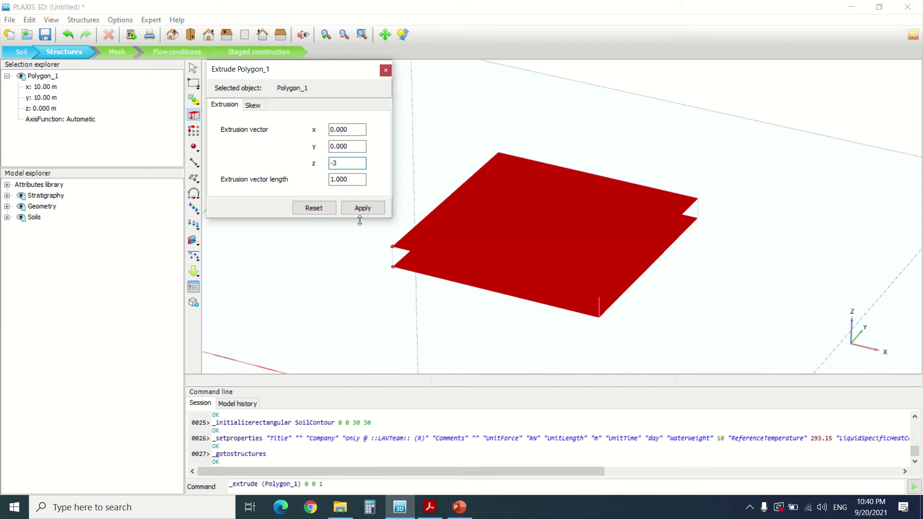
left_click(353, 179)
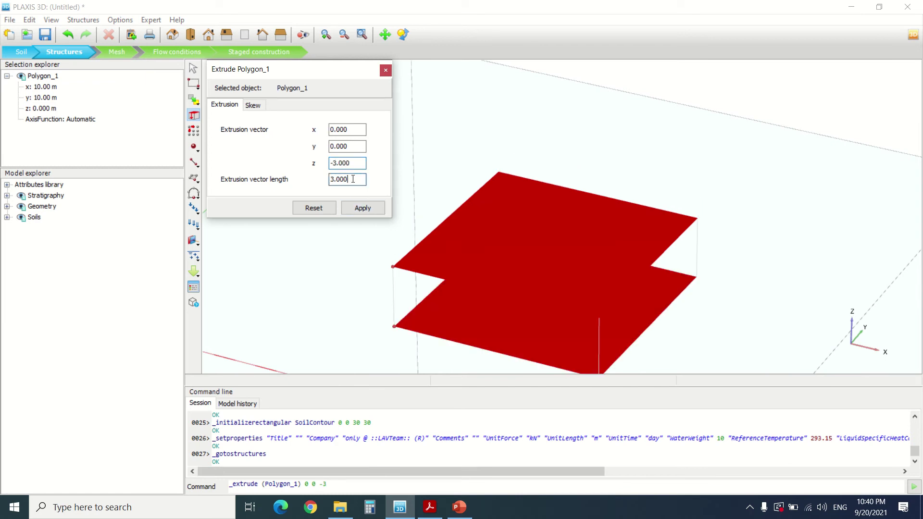
left_click(367, 208)
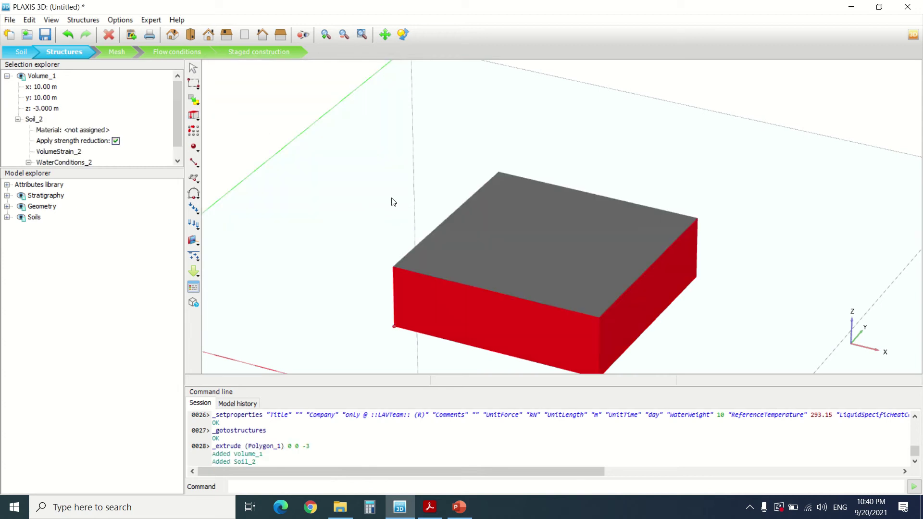
Decompose the original square polygon on top of the volume into surfaces and delete that polygon
left_click(524, 223)
right_click(523, 231)
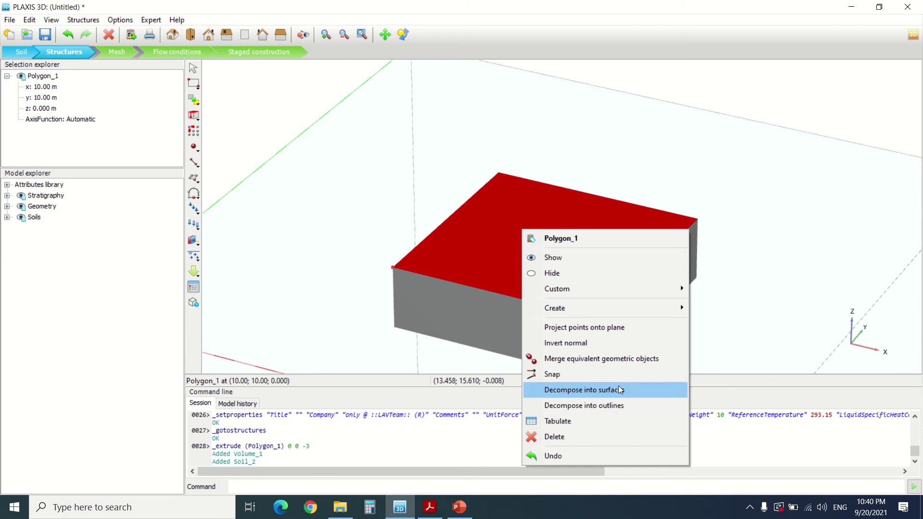
left_click(591, 390)
key("Delete")
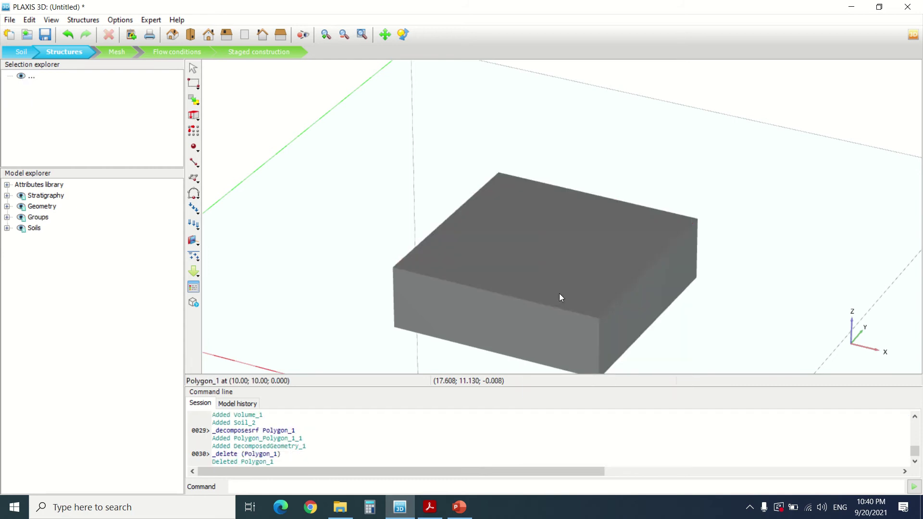
Delete the decomposed square surface left on top of the volume
left_click(556, 266)
right_click(554, 264)
left_click(561, 336)
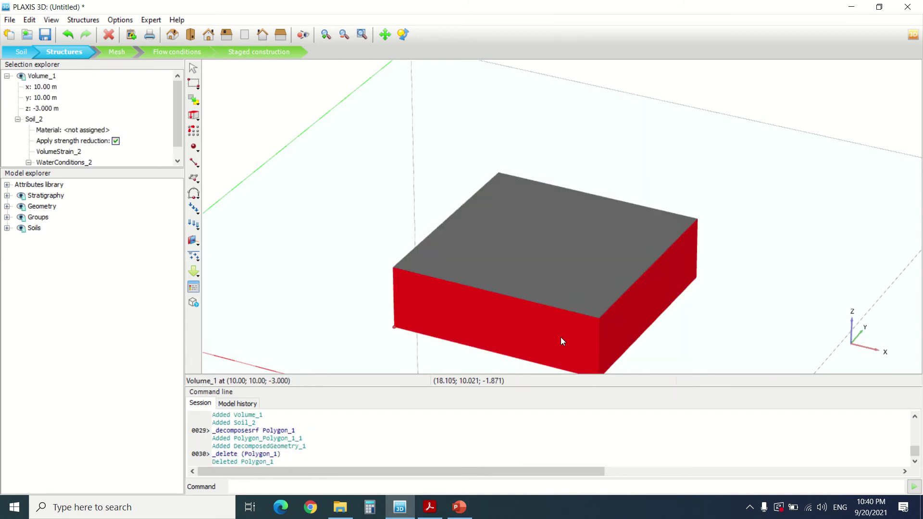
left_click(548, 265)
key("Delete")
Decompose the extruded volume into its surfaces
left_click(578, 317)
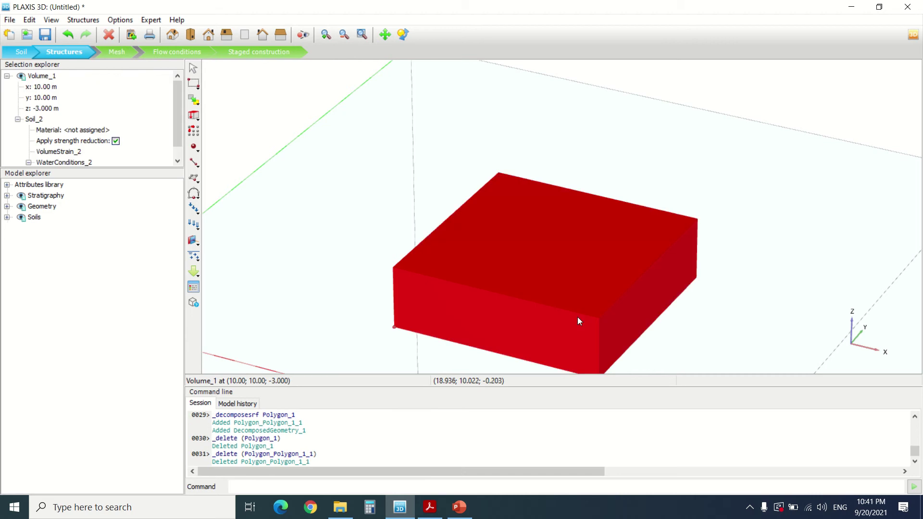
right_click(577, 317)
left_click(665, 254)
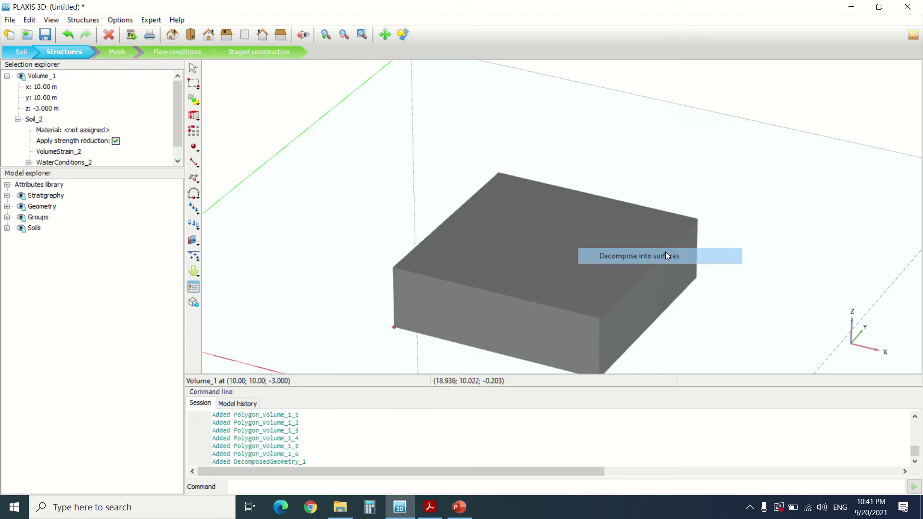
Delete the top surface of the decomposed box and the original volume, leaving an open-topped box of surfaces
left_click(564, 248)
key("Delete")
left_click(569, 264)
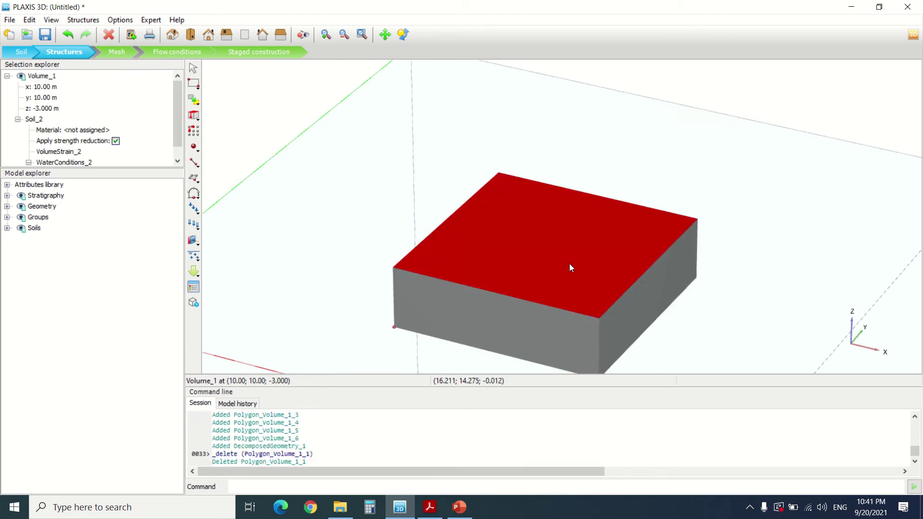
key("Delete")
Create plates on the bottom surface and all four side surfaces of the open box
middle_click_drag(697, 323, 485, 220)
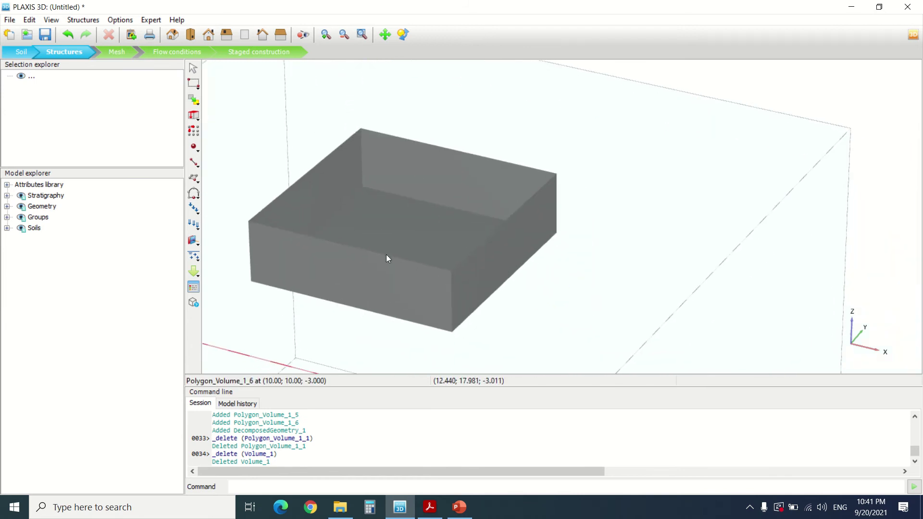
scroll(604, 238, "down", 3)
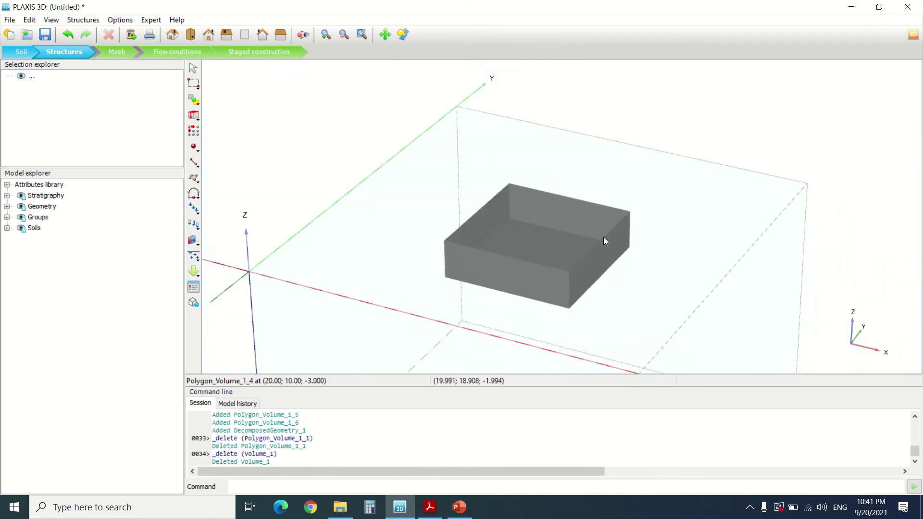
scroll(473, 279, "up", 5)
left_click(470, 278)
right_click(468, 280)
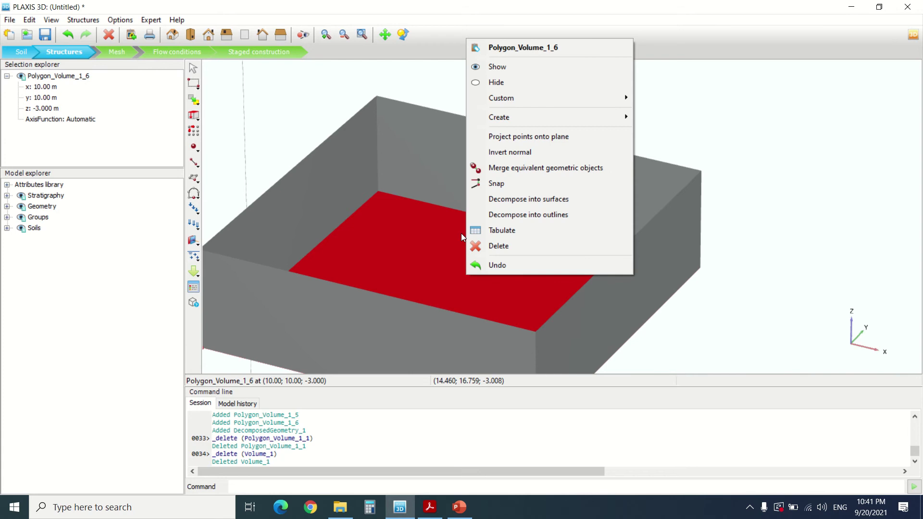
left_click(399, 167, "ctrl")
left_click(370, 169, "ctrl")
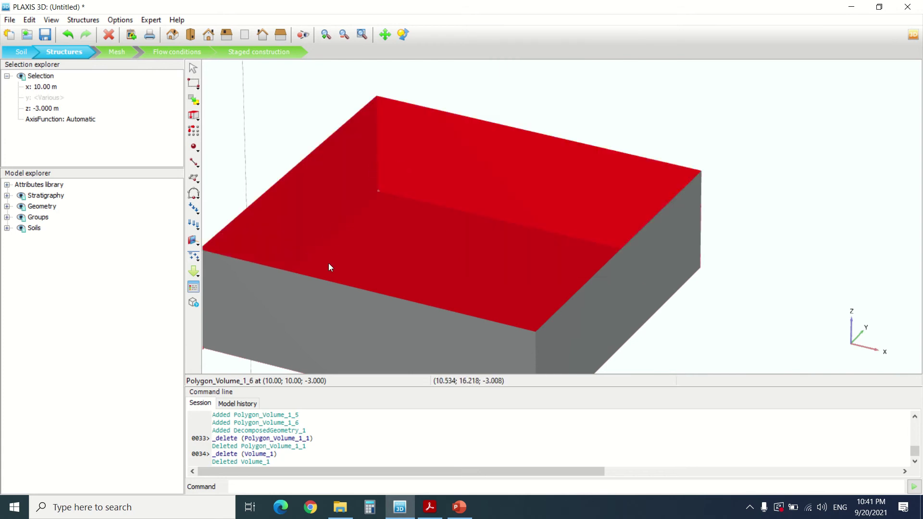
left_click(326, 269, "ctrl")
left_click(321, 306, "ctrl")
left_click(356, 259, "ctrl")
left_click(610, 299, "ctrl")
right_click(531, 244)
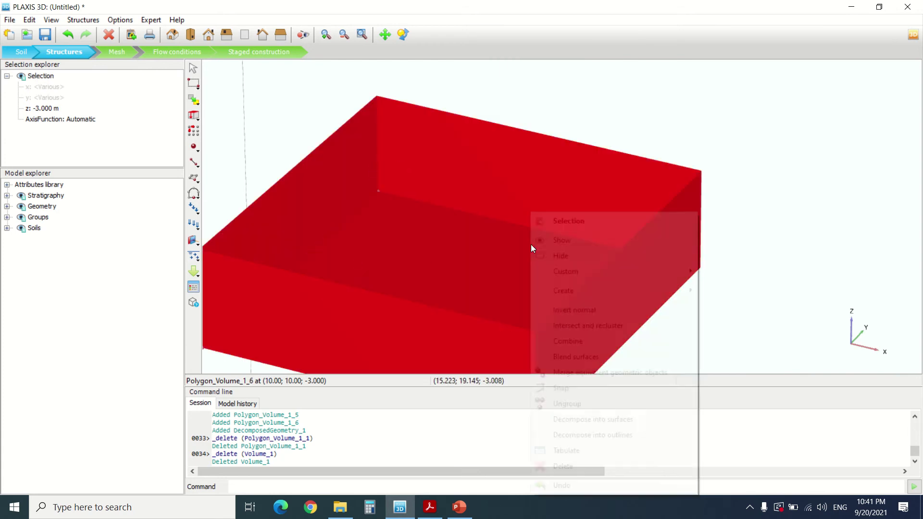
mouse_move(631, 293)
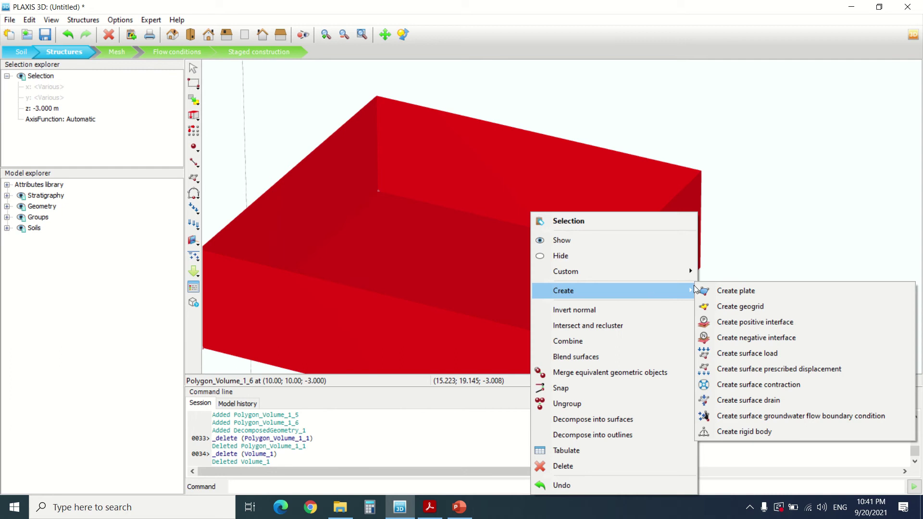
left_click(747, 292)
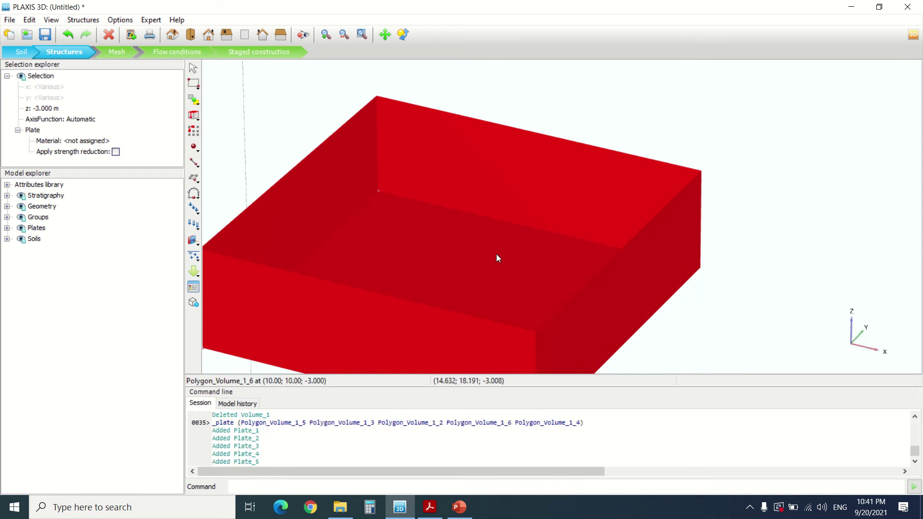
key("Escape")
Select the box's bottom surface and check the options offered for its plate
left_click(486, 264)
right_click(485, 265)
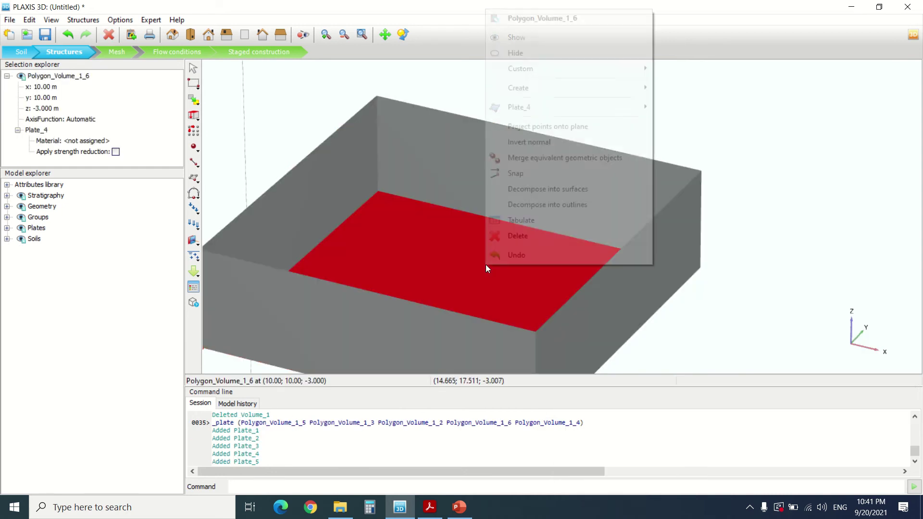
mouse_move(594, 106)
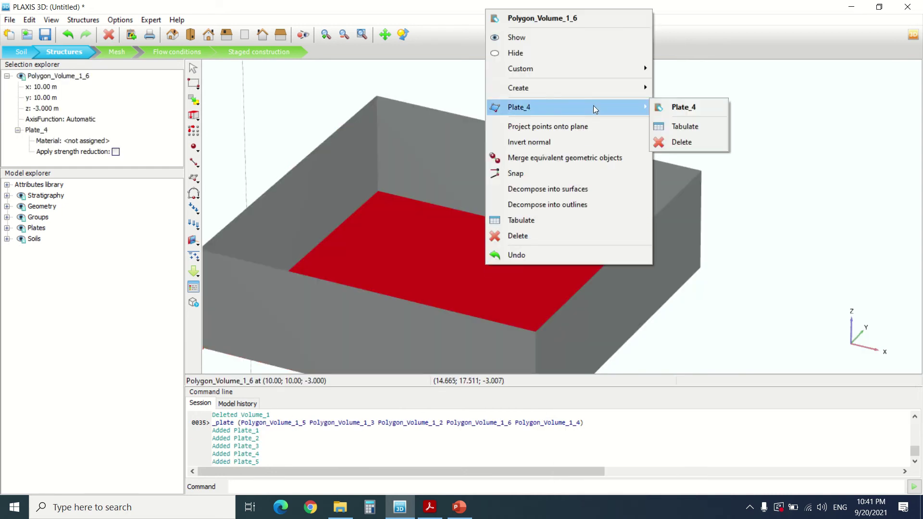
key("Escape")
key("Escape")
key("Escape")
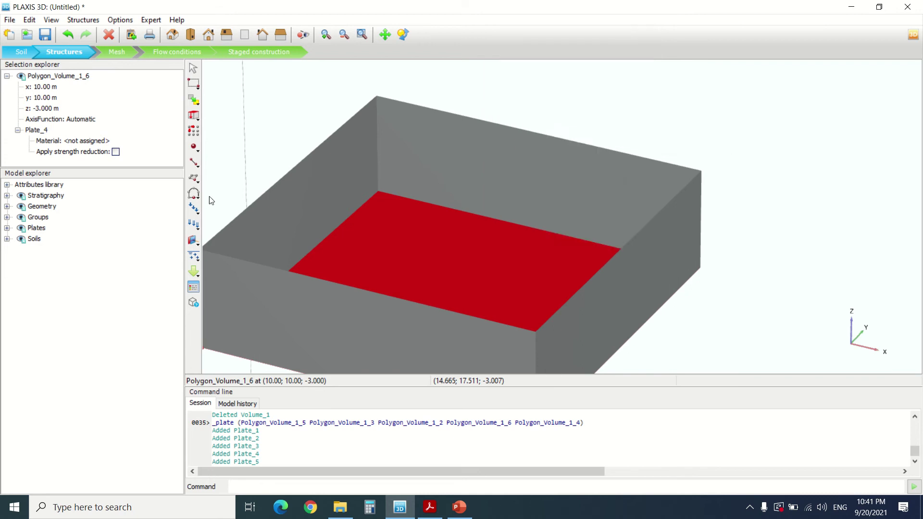
Create a new plate material set in the project materials and name it BF
left_click(193, 288)
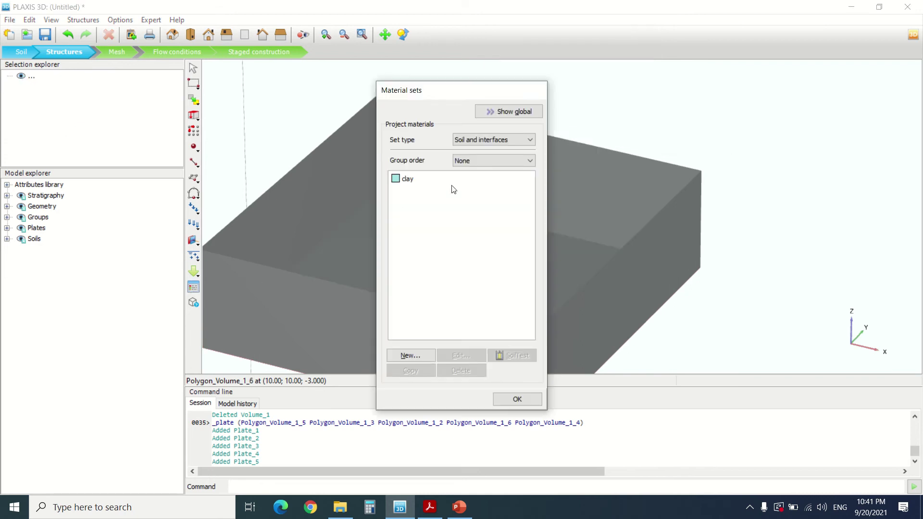
left_click(479, 141)
left_click(492, 158)
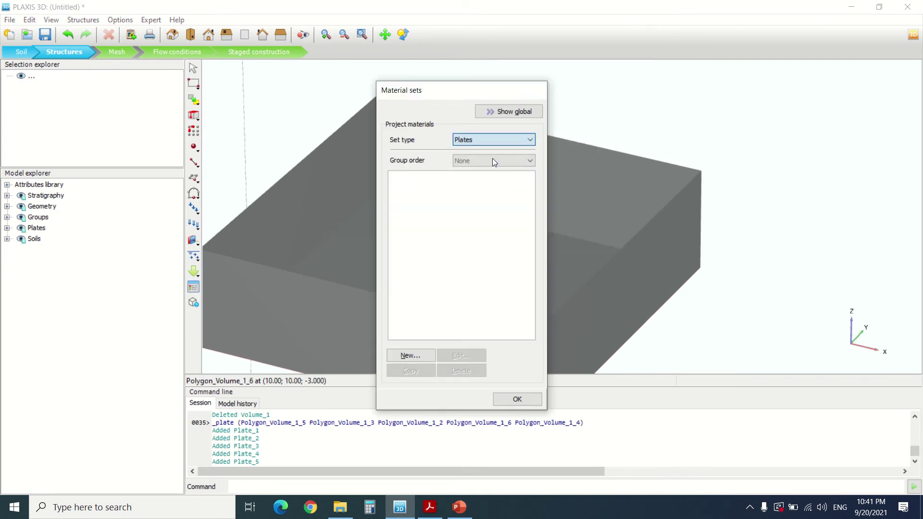
left_click(403, 355)
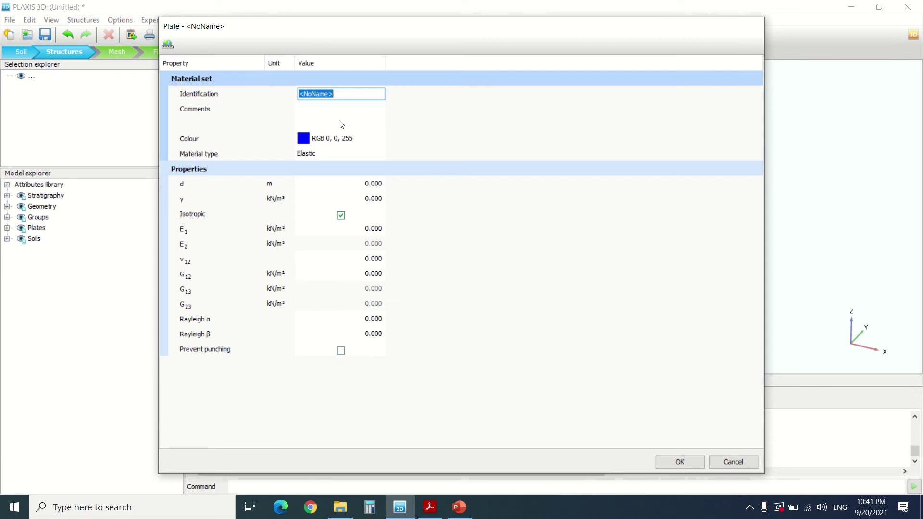
type("BF")
key("Return")
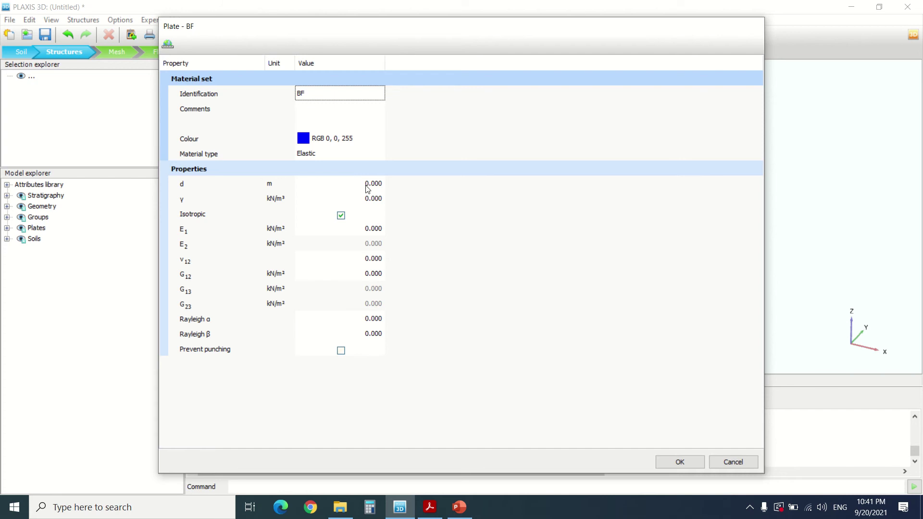
Set the BF plate's thickness d to 0.5 m and its unit weight γ to 15 kN/m³
left_click(368, 186)
type("0.")
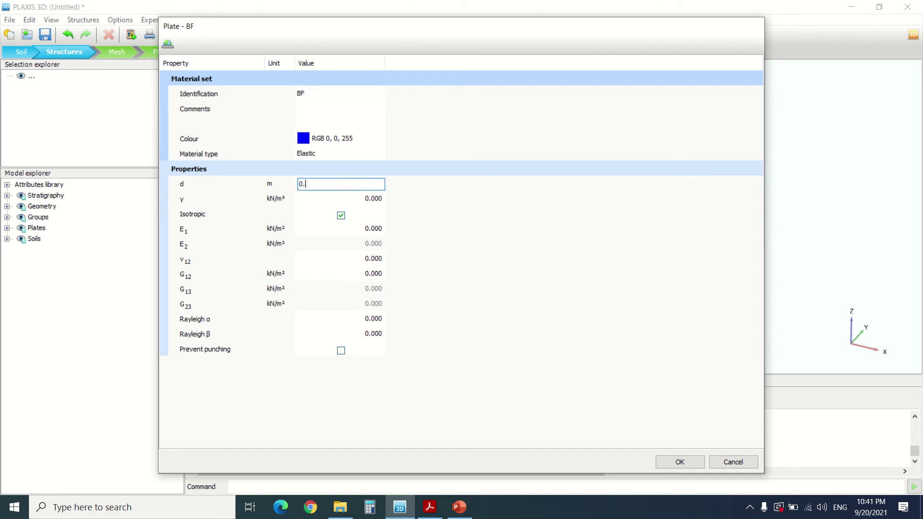
type("5")
left_click(375, 198)
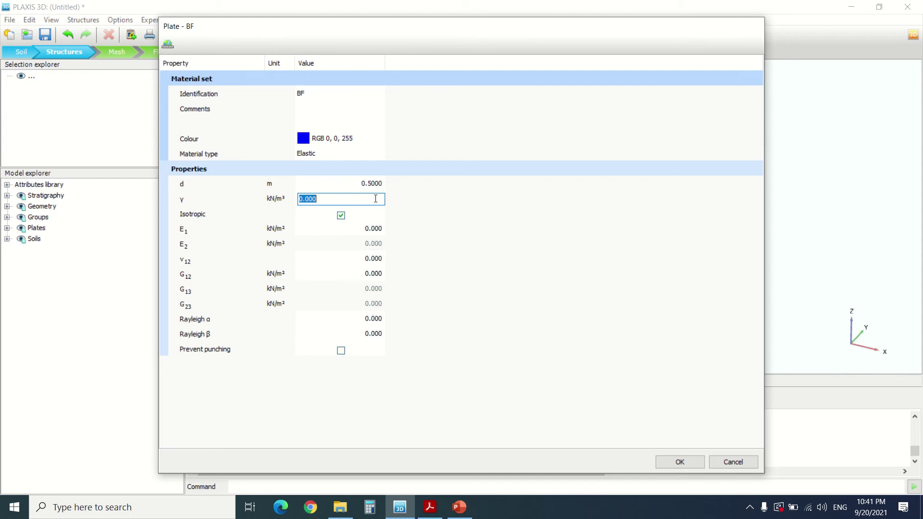
type("15")
left_click(377, 240)
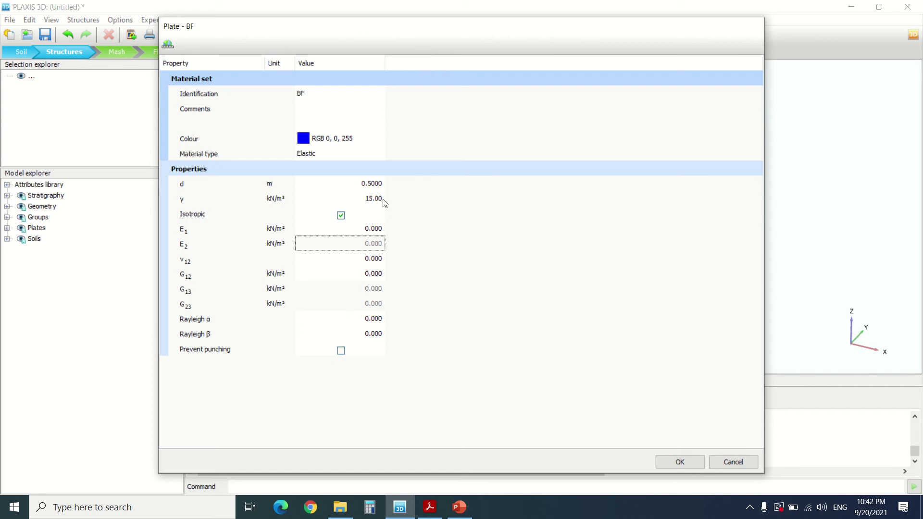
Set BF's stiffness E1 to 30E6 kN/m² and Poisson's ratio ν12 to 0.15, and save the material
left_click(365, 229)
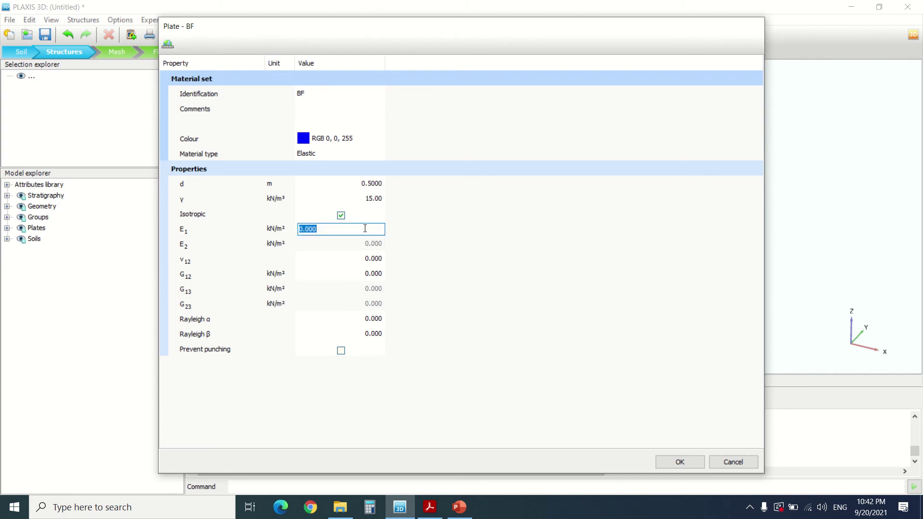
type("3")
left_click(376, 260)
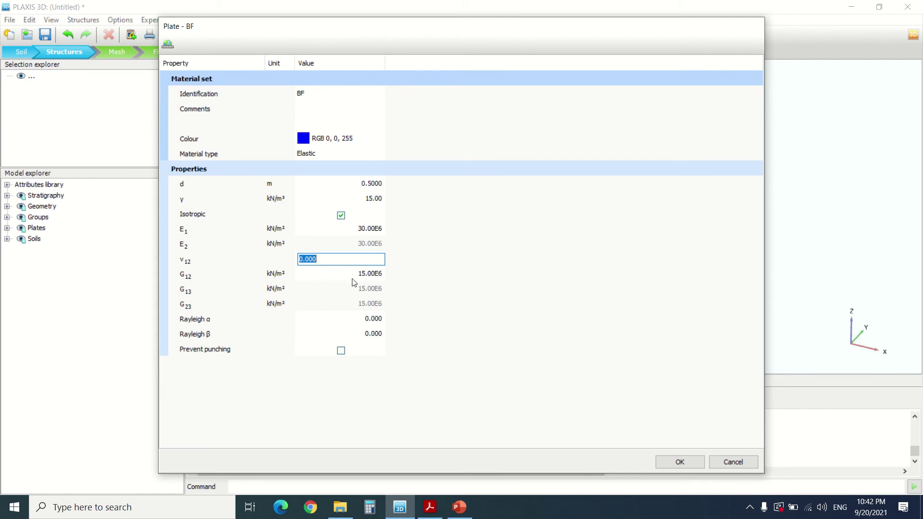
type("0.15")
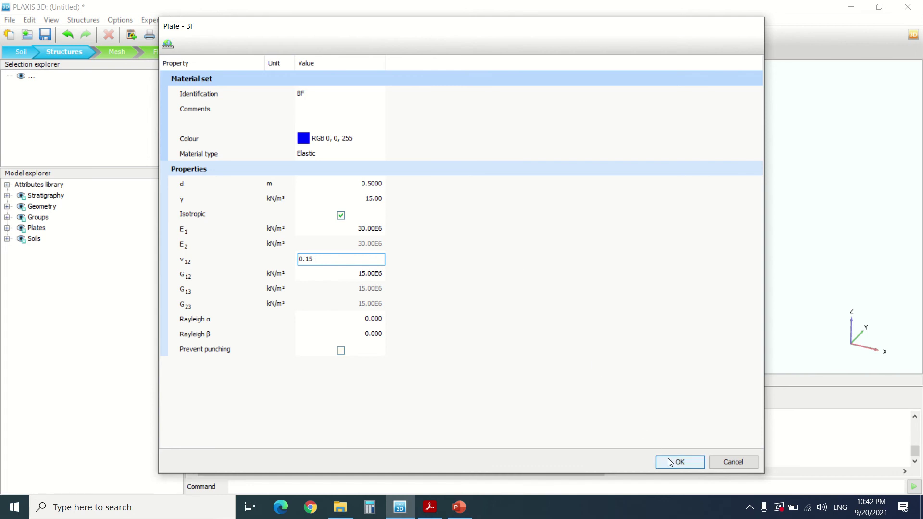
left_click(670, 463)
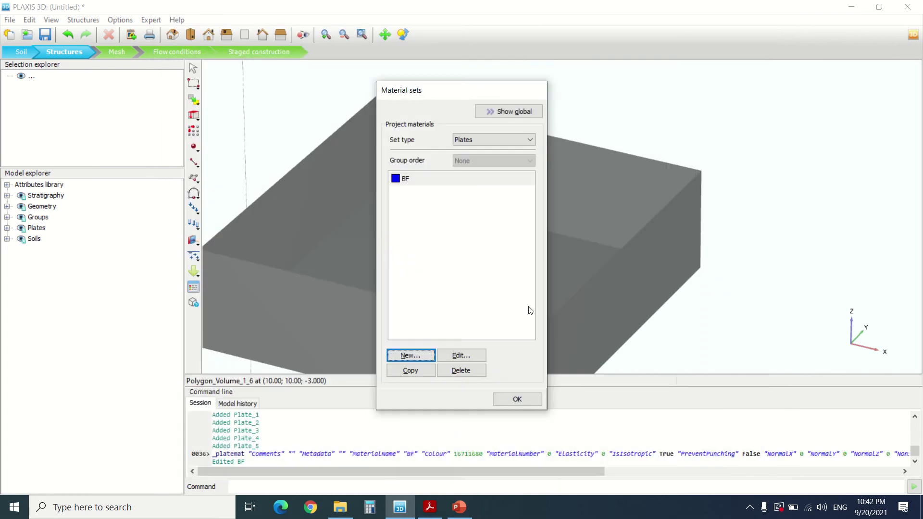
Create a second plate material set named BW and give it the red colour 242, 54, 66
left_click(432, 362)
type("B")
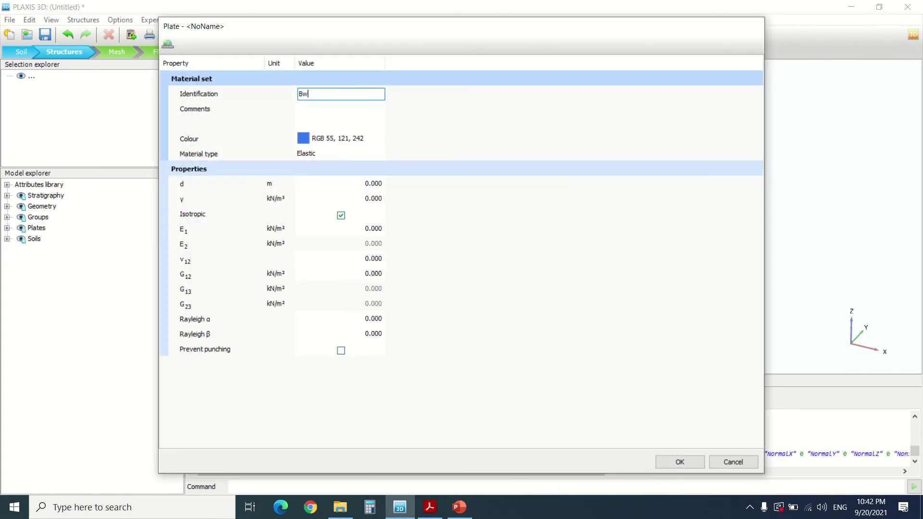
type("W")
left_click(305, 138)
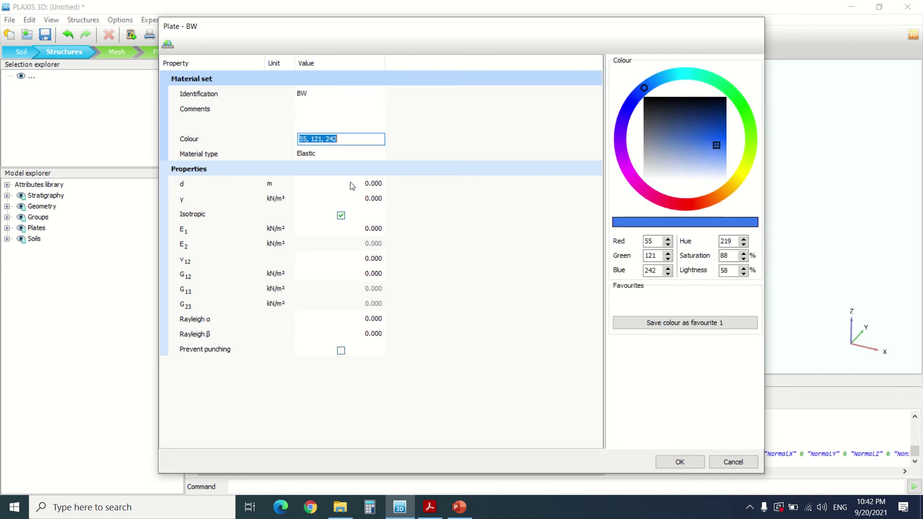
left_click(680, 209)
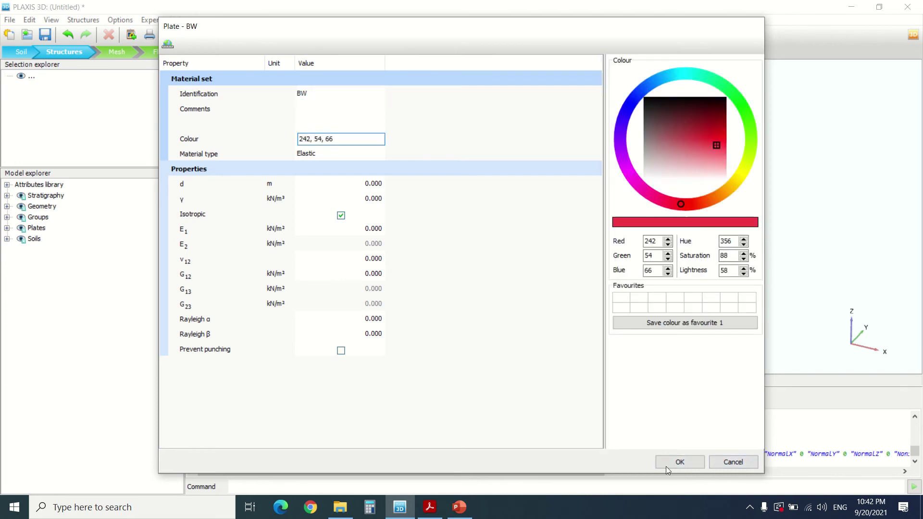
Set the BW plate's thickness d to 0.3 m and its unit weight γ to 15.5 kN/m³
left_click(341, 187)
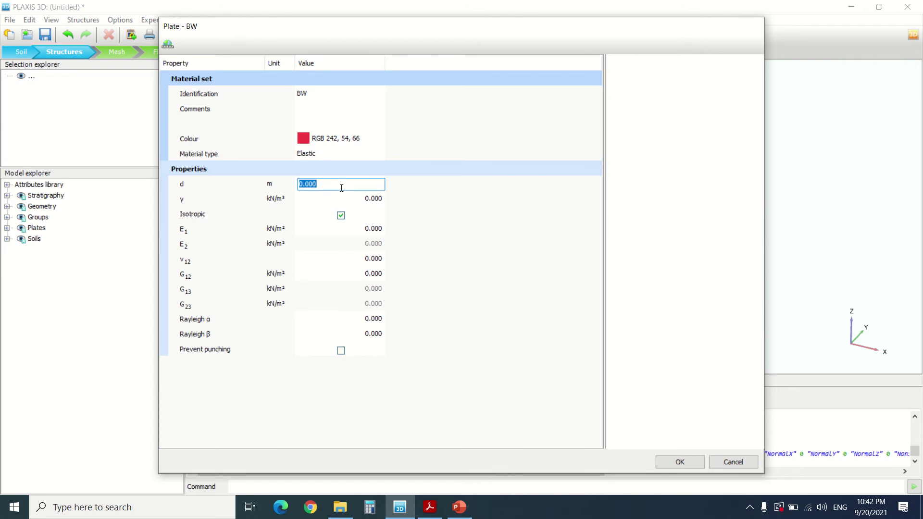
type("0.3")
left_click(371, 200)
type("15.5")
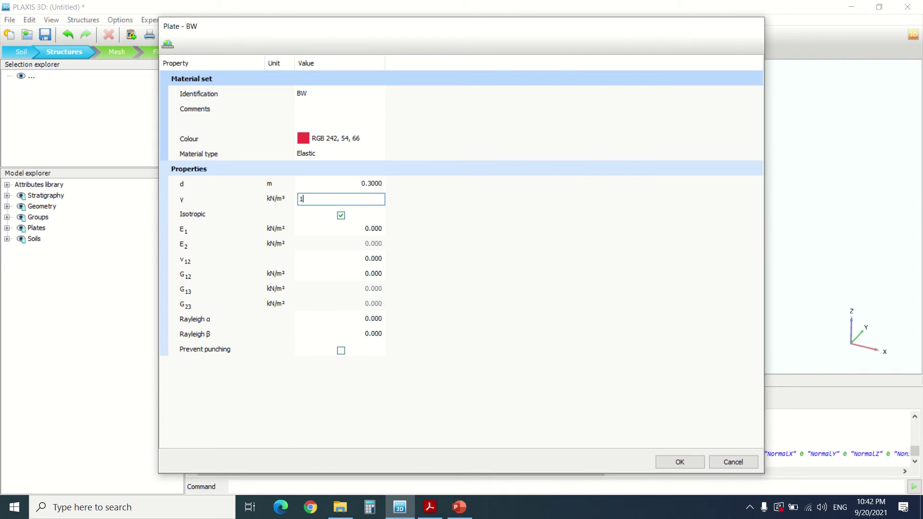
Set BW's stiffness E1 to 3E7 kN/m² and ν12 to 0.15, save it and close the material sets
left_click(378, 229)
type("3")
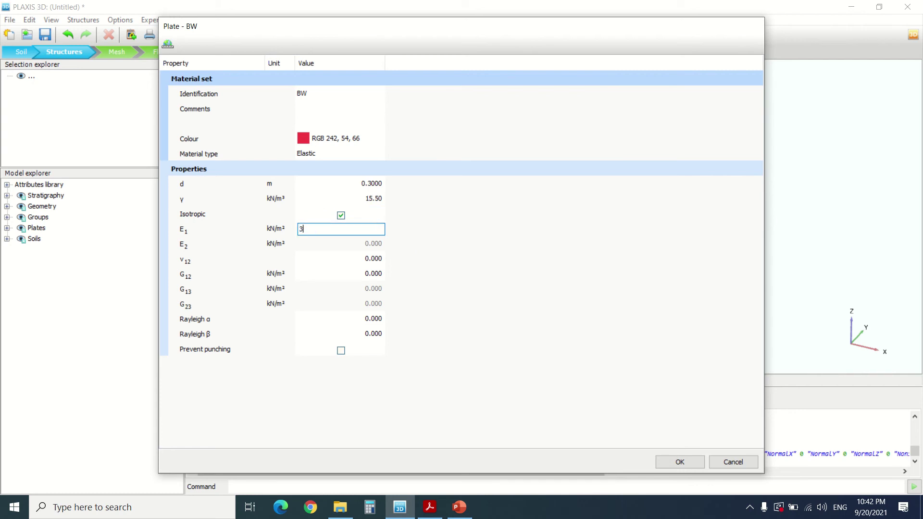
type("E1")
type("7")
left_click(384, 277)
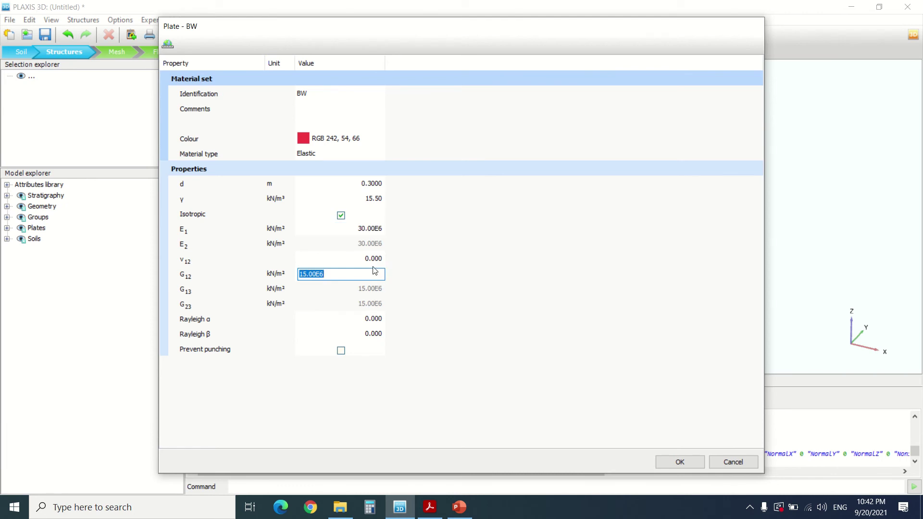
left_click(367, 260)
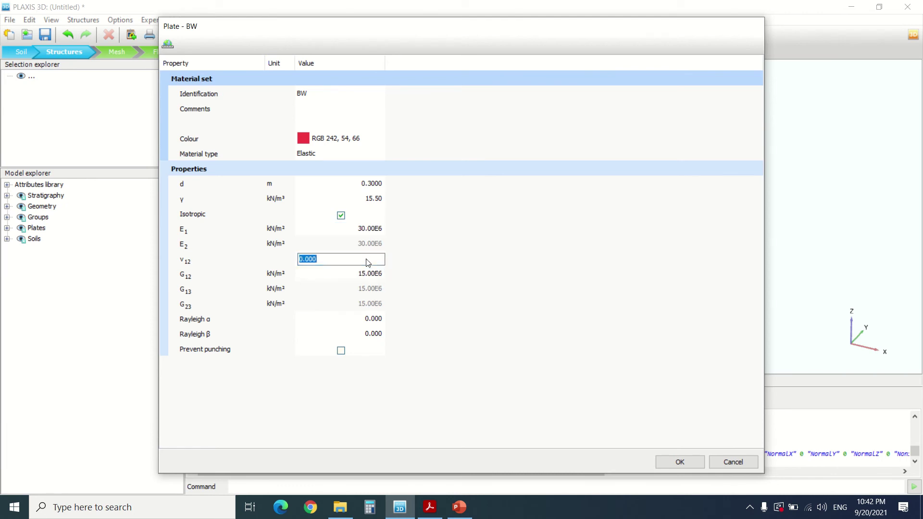
type("0.15")
left_click(679, 462)
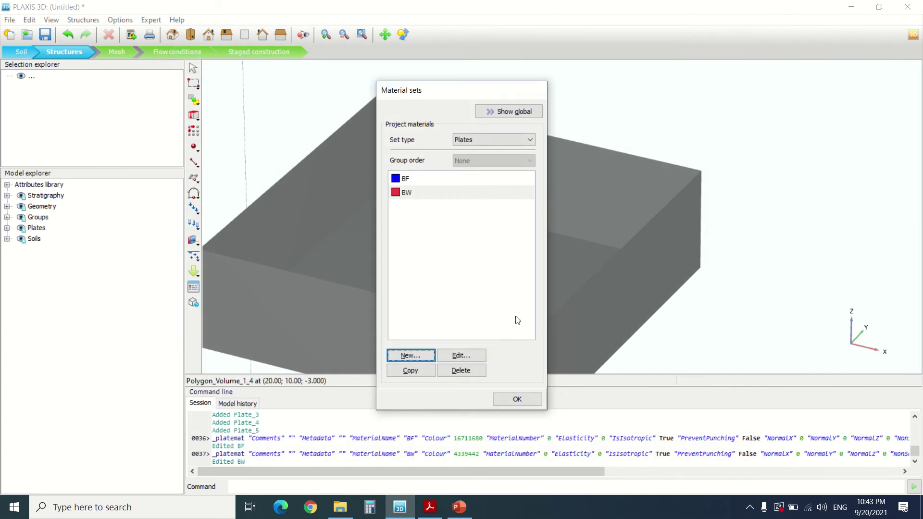
left_click(510, 401)
Assign the BF material to the plate on the box's bottom surface
left_click(455, 290)
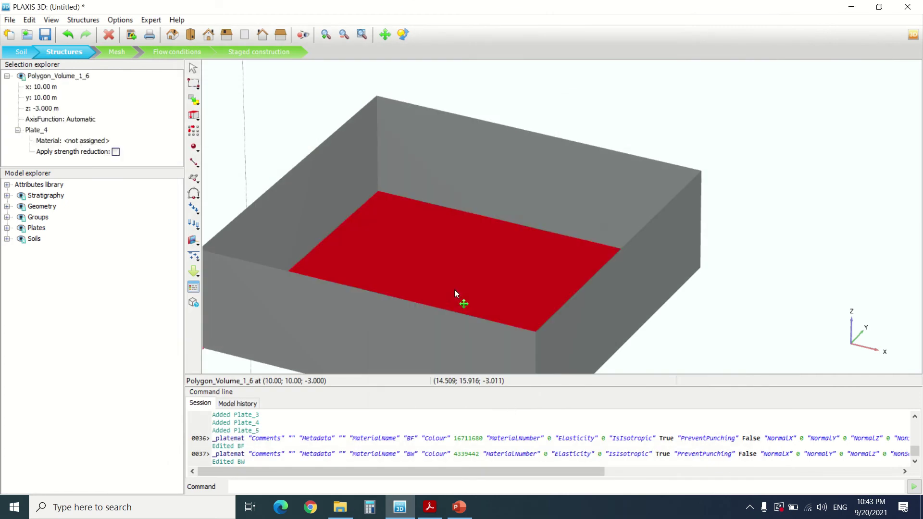
right_click(456, 292)
mouse_move(547, 138)
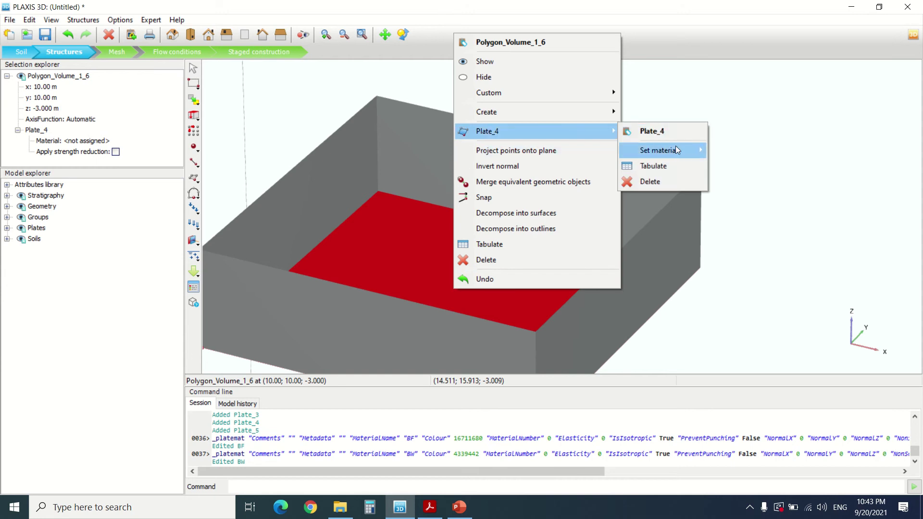
mouse_move(689, 149)
left_click(732, 150)
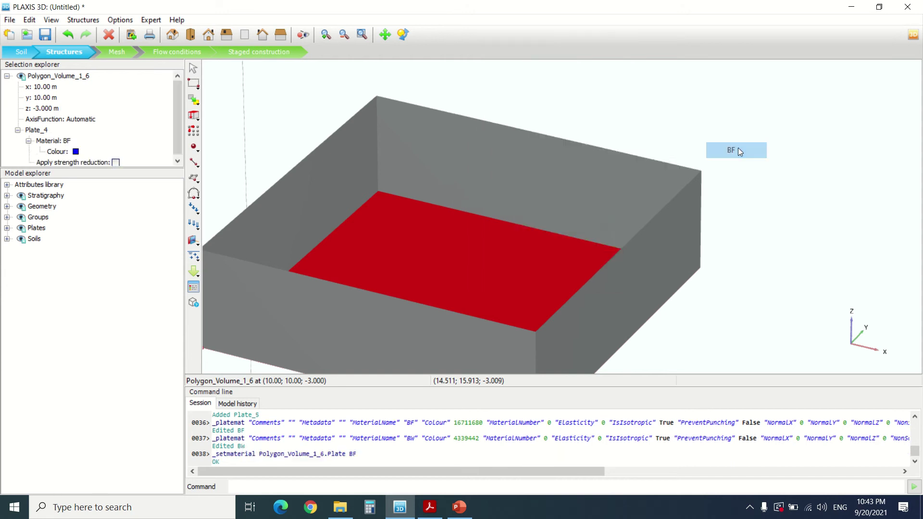
Select all four side walls of the box, assign the BW material to their plates and clear the selection
left_click(454, 181)
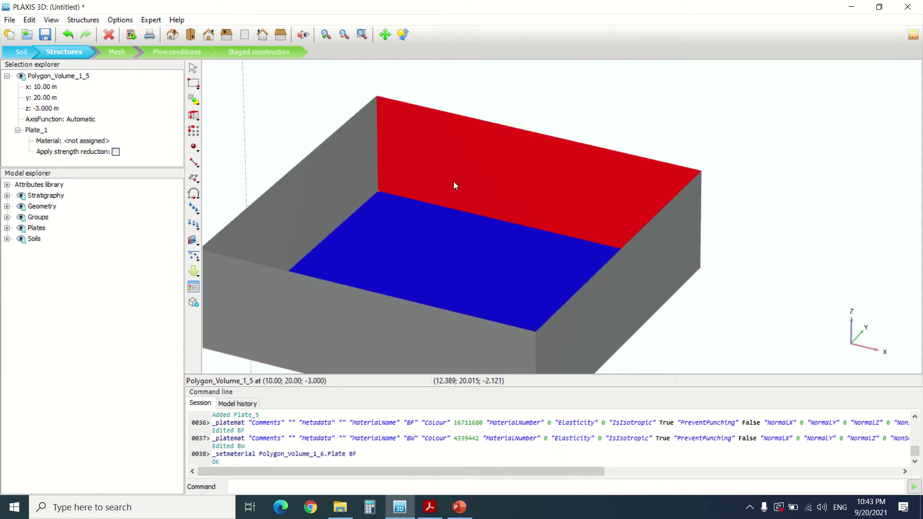
left_click(354, 182, "ctrl")
left_click(290, 311, "ctrl")
left_click(654, 263, "ctrl")
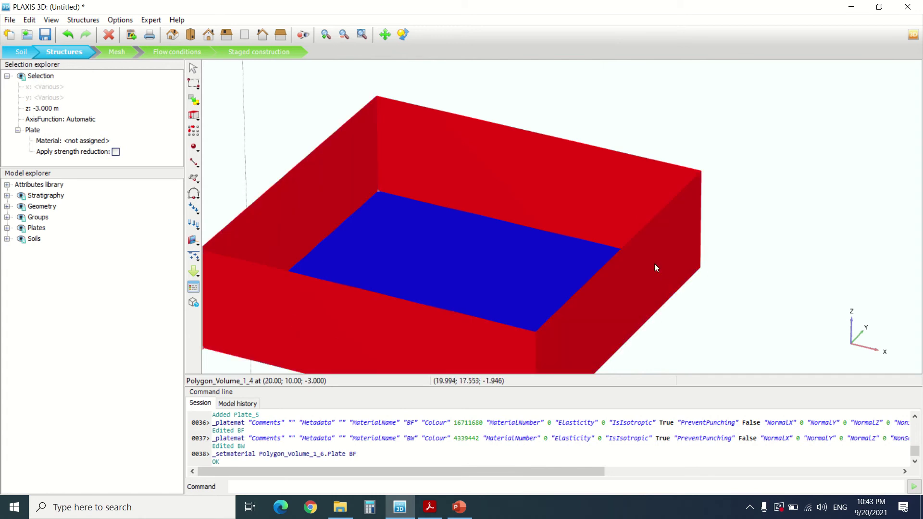
right_click(605, 193)
mouse_move(690, 286)
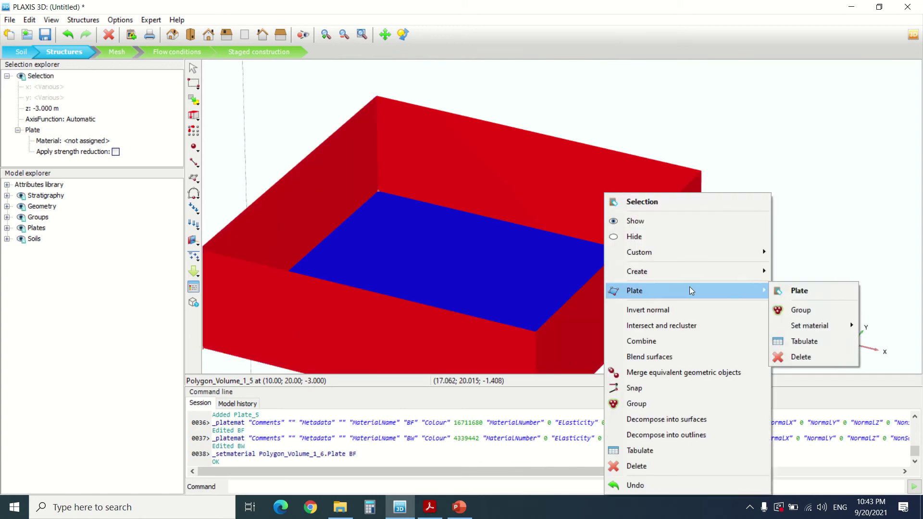
mouse_move(827, 327)
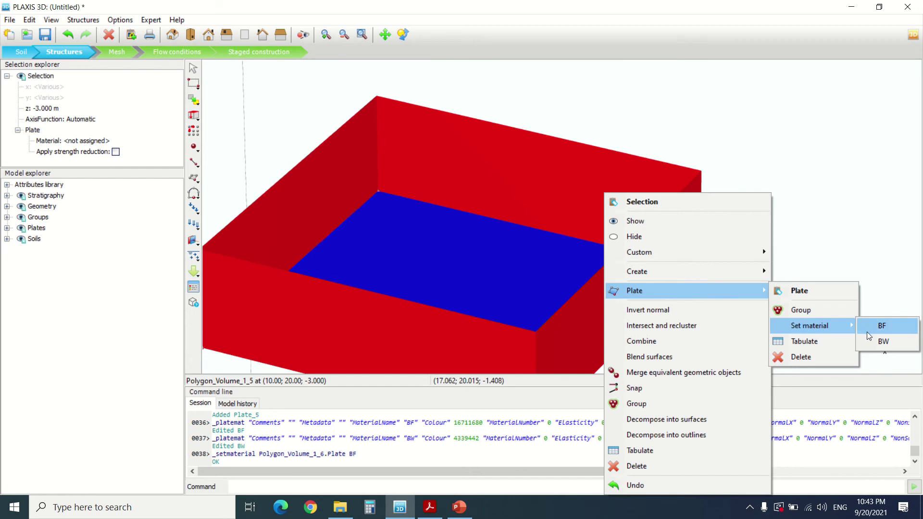
left_click(882, 340)
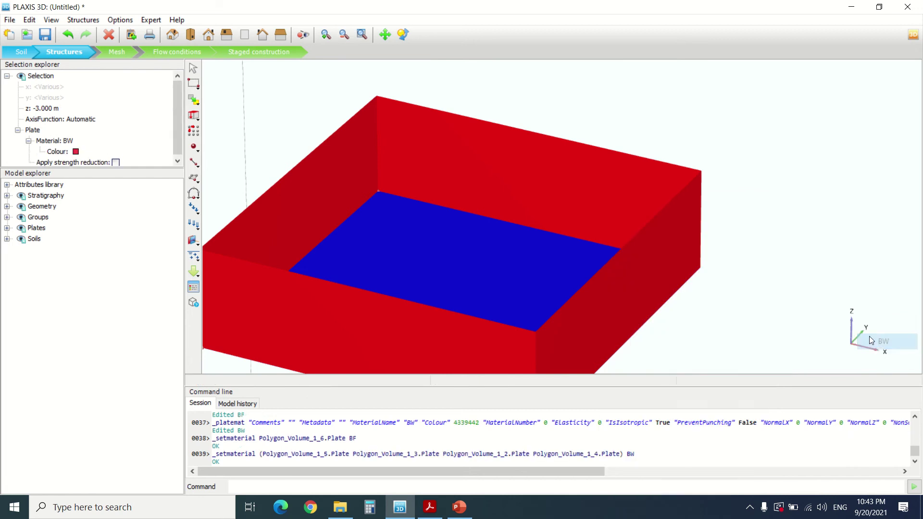
left_click(679, 159)
scroll(492, 200, "down", 5)
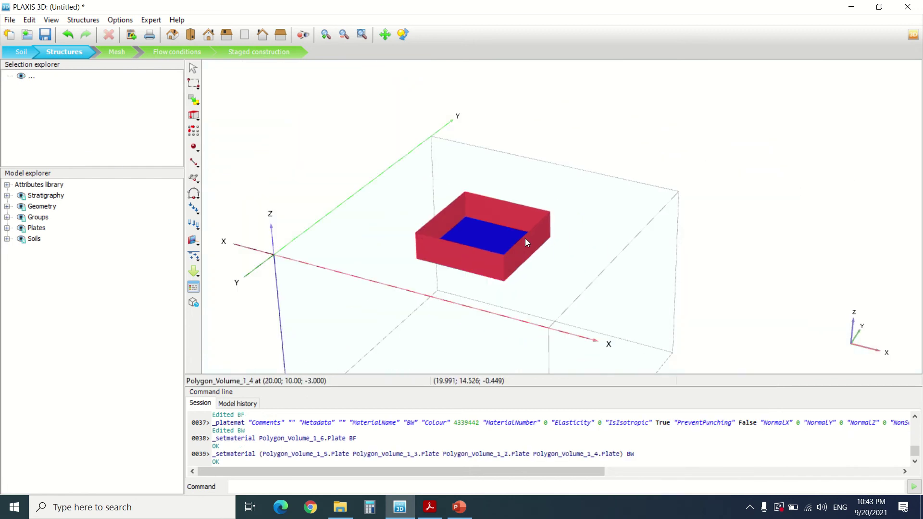
scroll(519, 236, "up", 6)
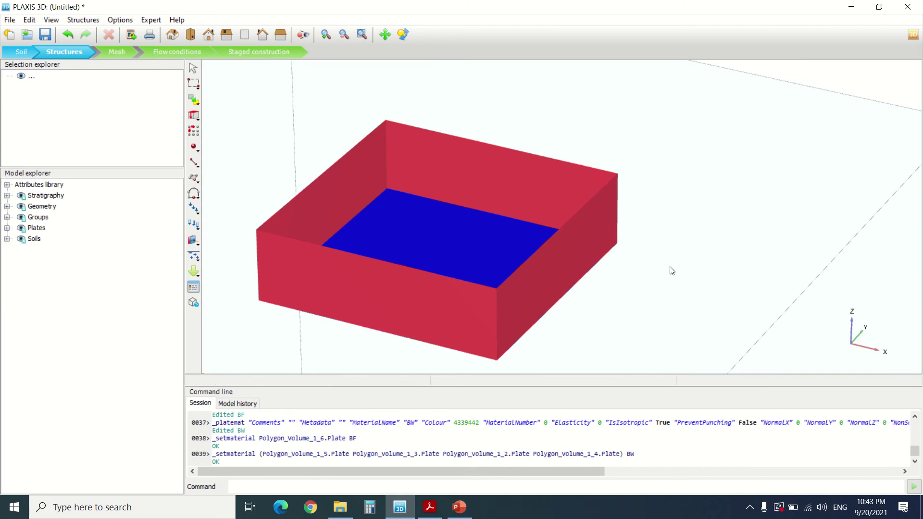
middle_click_drag(607, 313, 595, 292)
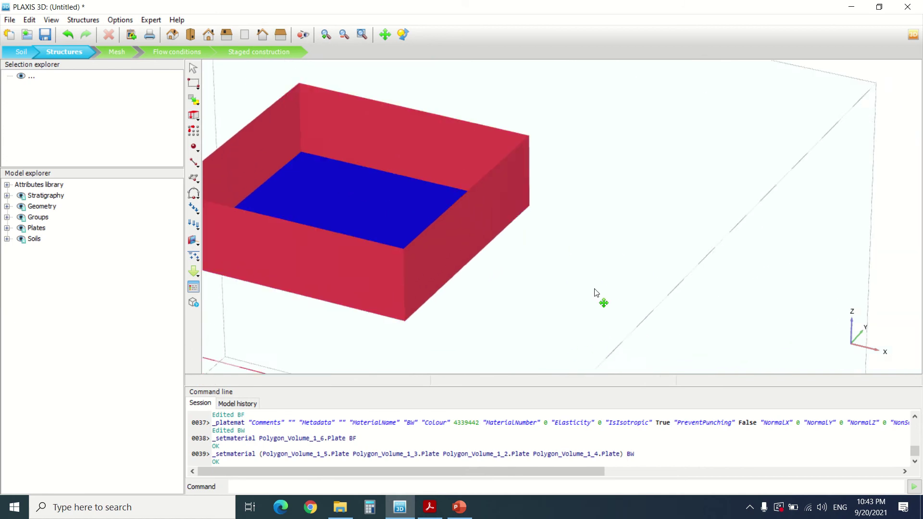
scroll(595, 283, "down", 4)
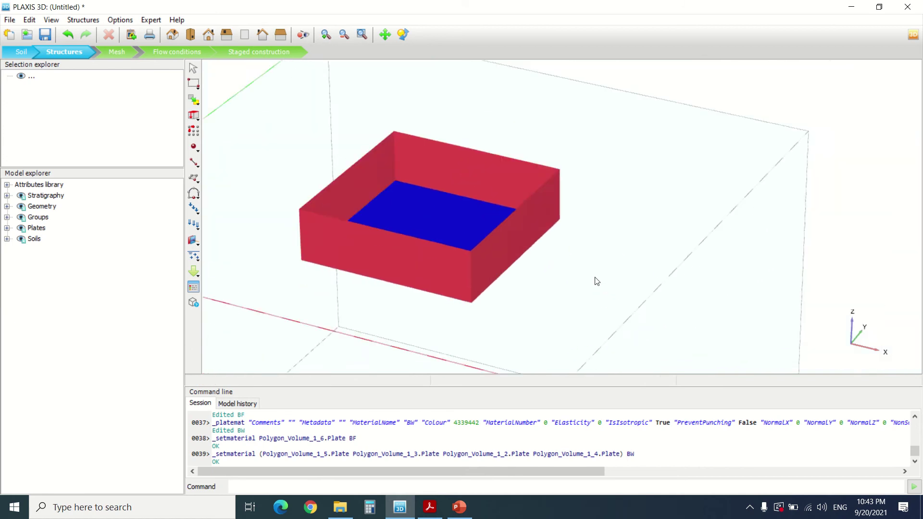
Start a line at (16, 12, 0) above the box floor, abandon it and undo the wall plates' material assignment
left_click(193, 162)
scroll(452, 217, "up", 3)
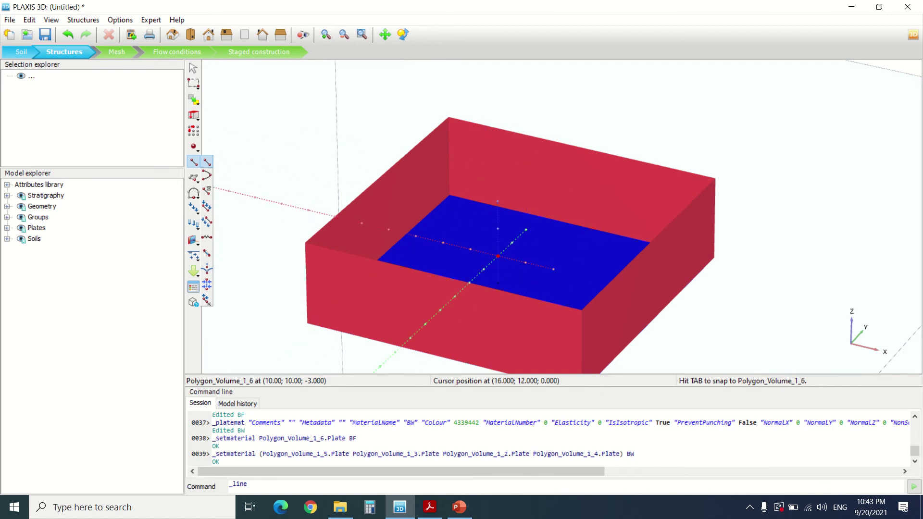
left_click(497, 256)
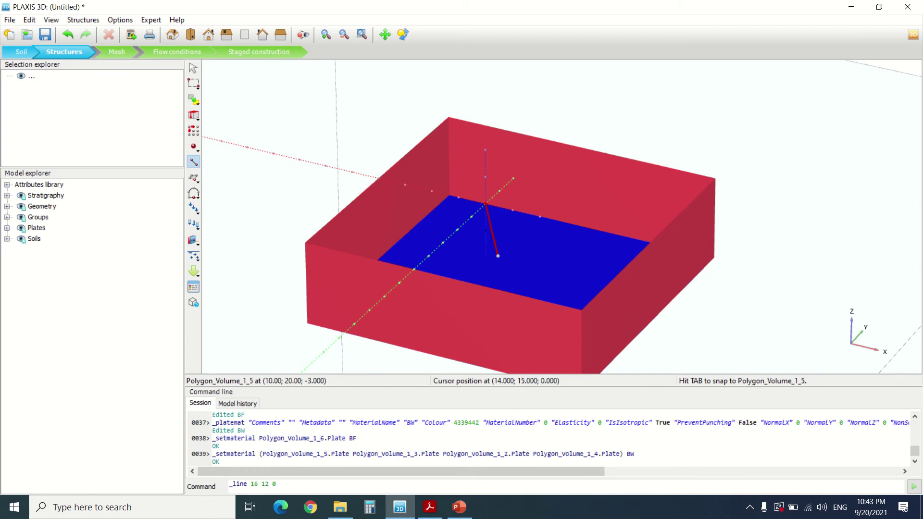
key("ctrl+z")
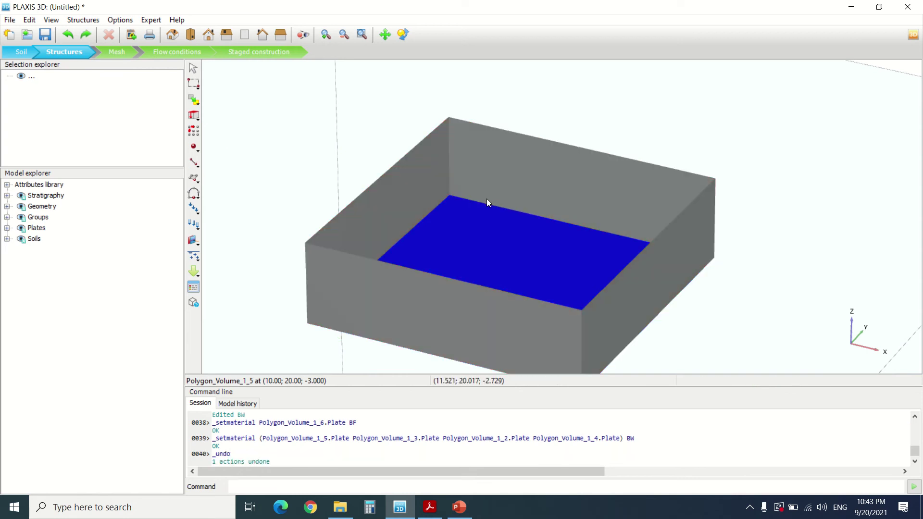
Start a line at (16, 12, 0) above the box floor, abandon it and undo the floor plate's material assignment
left_click(195, 162)
left_click(496, 256)
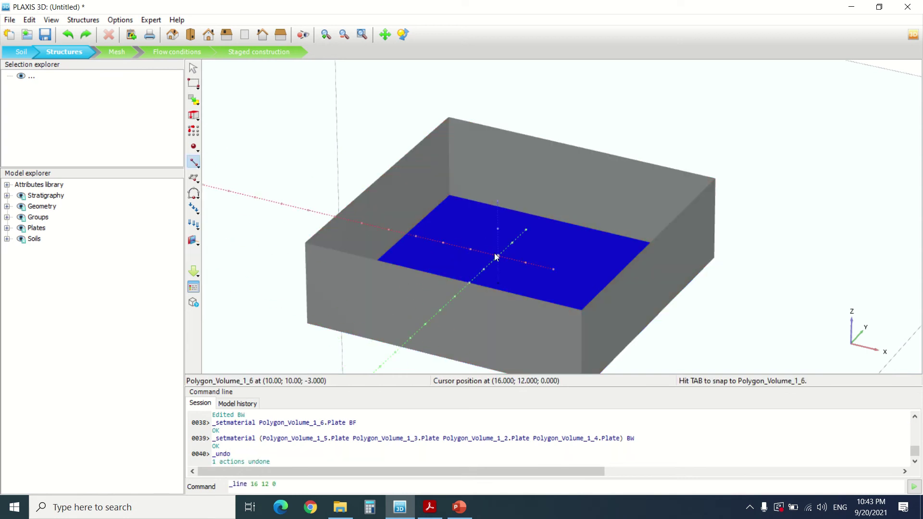
key("ctrl+z")
Draw a vertical line inside the box from (15, 15, 0) to (15, 15, -3) and clear the selection
left_click(195, 163)
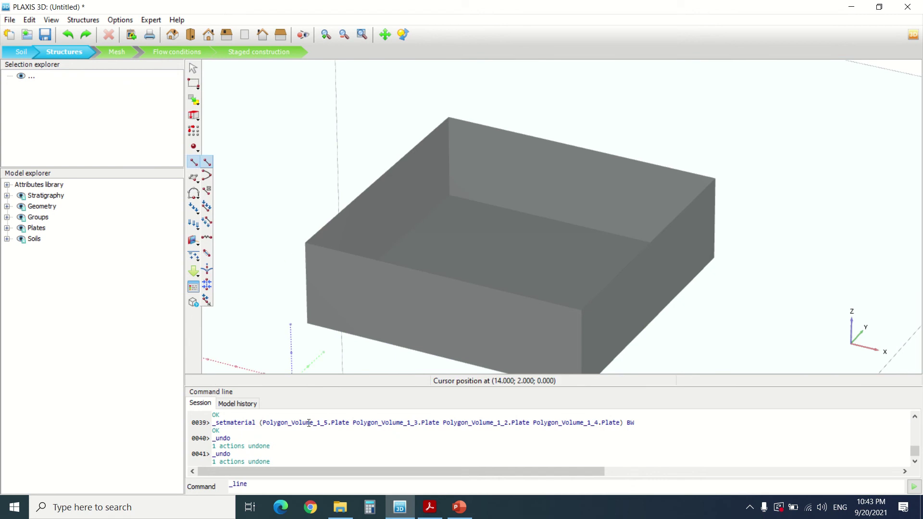
left_click(278, 481)
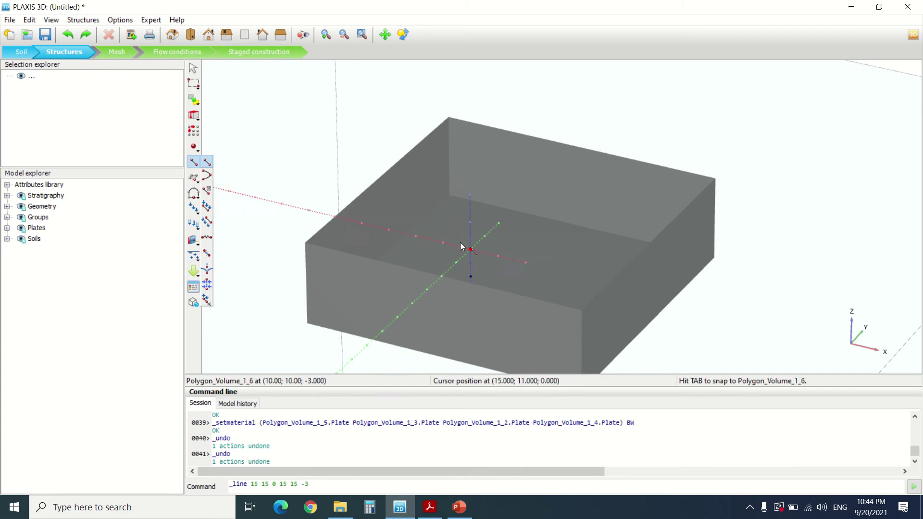
key("Return")
key("Escape")
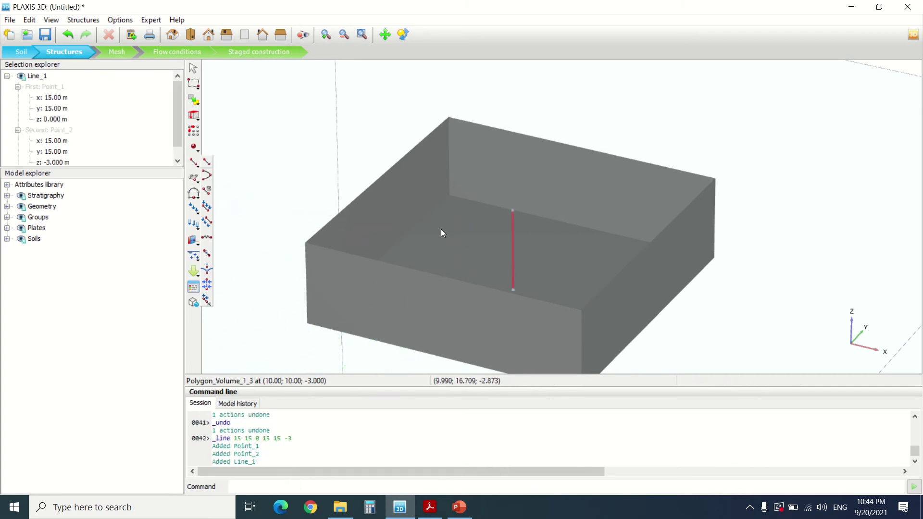
key("Escape")
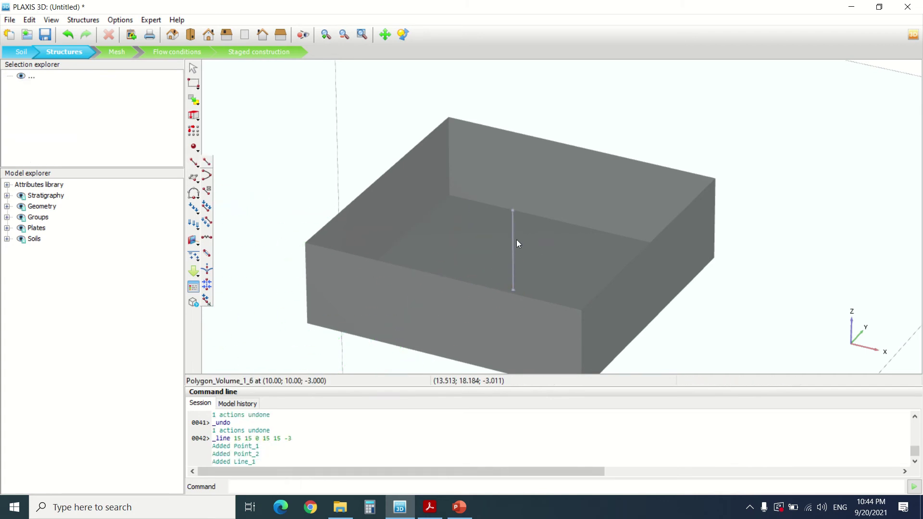
Create a new beam material set with the identification C
left_click(194, 287)
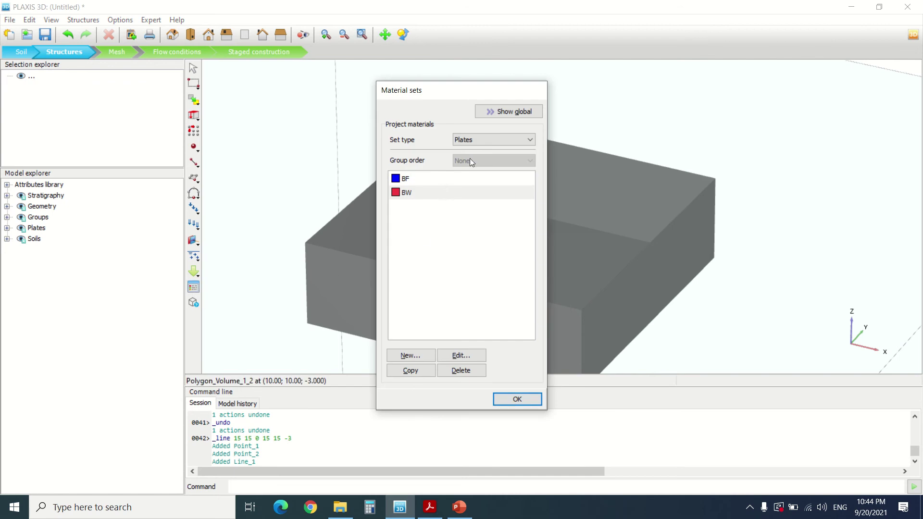
left_click(484, 144)
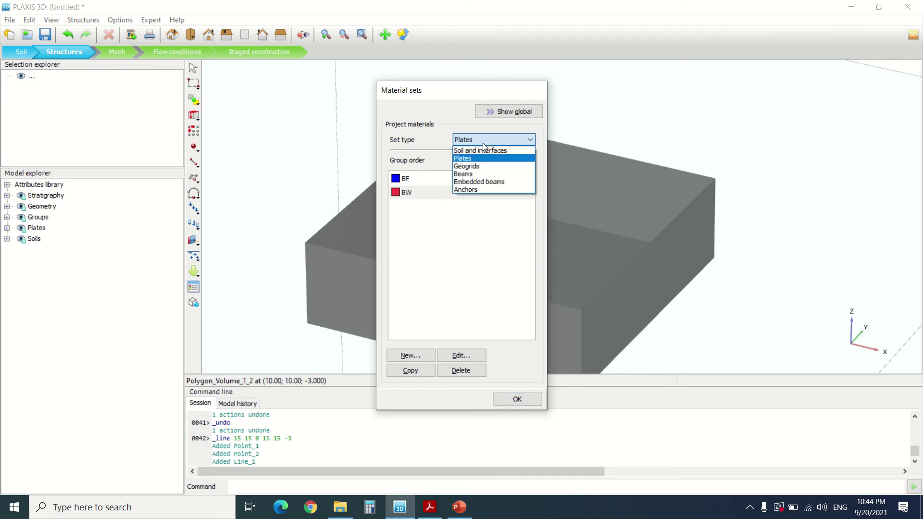
left_click(489, 174)
left_click(419, 355)
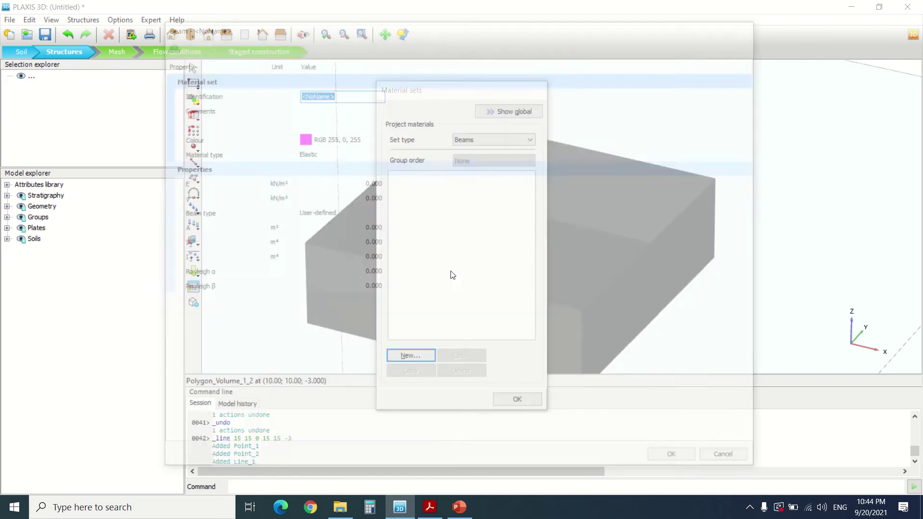
type("C")
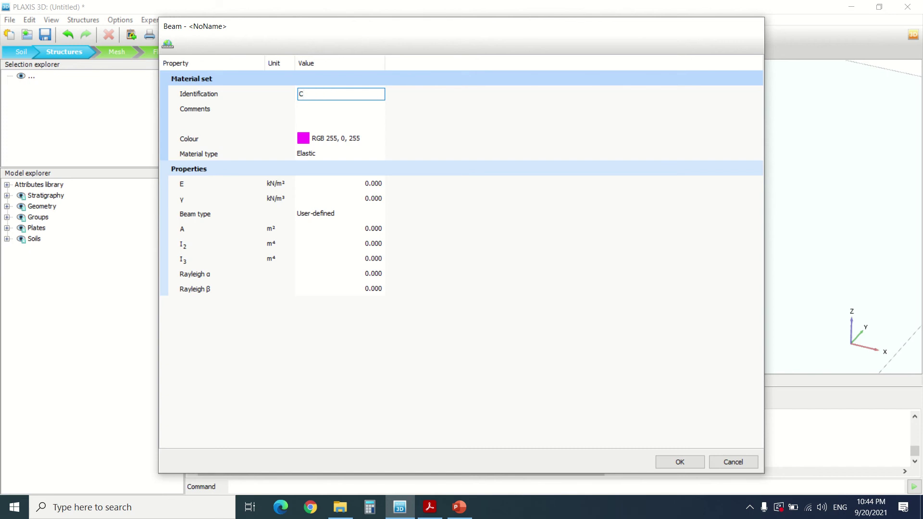
Set beam material C's stiffness E to 30E6 kN/m², unit weight γ to 24 kN/m³ and area A to 0.4 m²
left_click(354, 183)
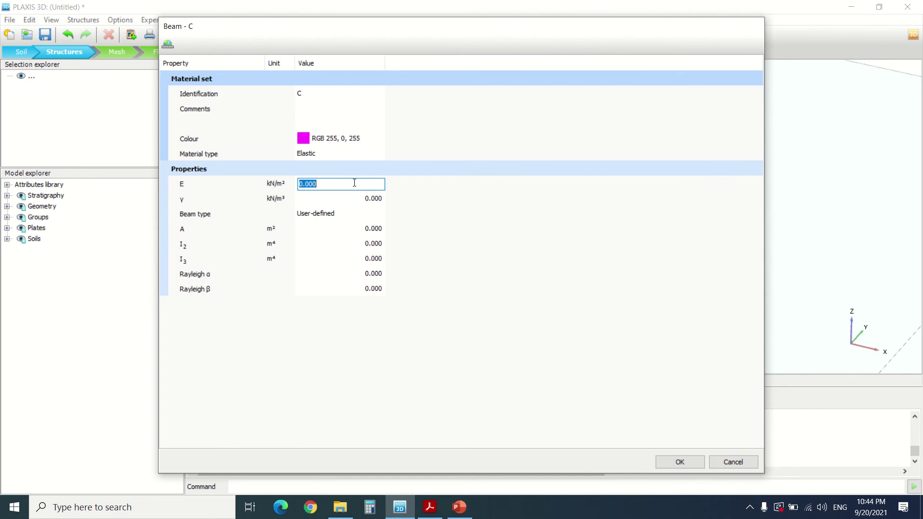
type("3")
left_click(360, 200)
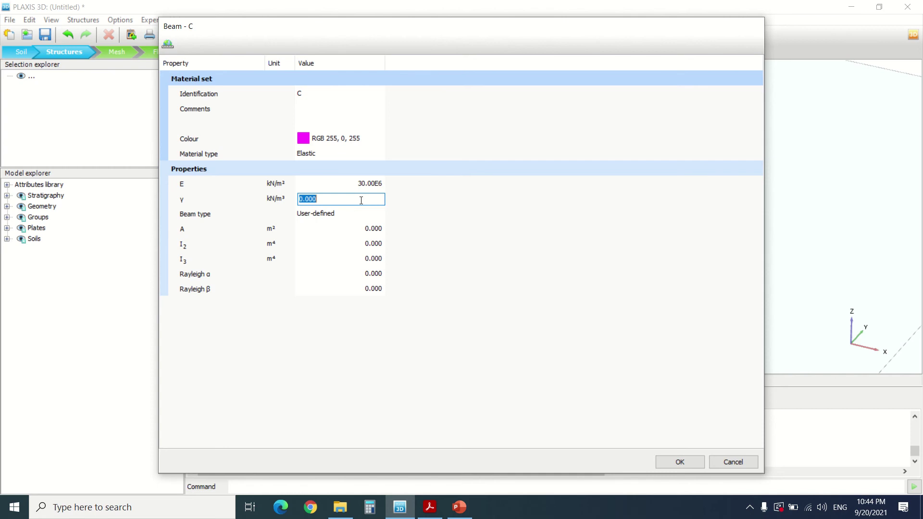
type("24")
left_click(360, 231)
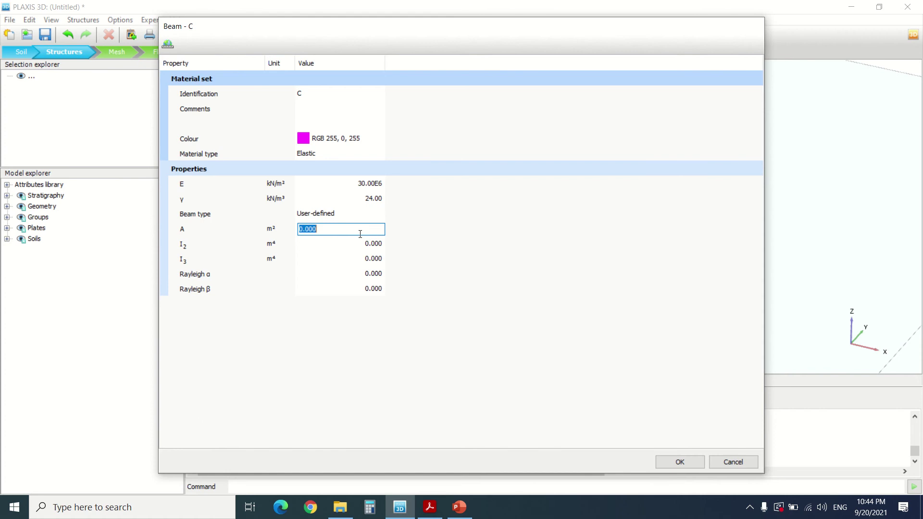
type("0.4")
mouse_move(403, 28)
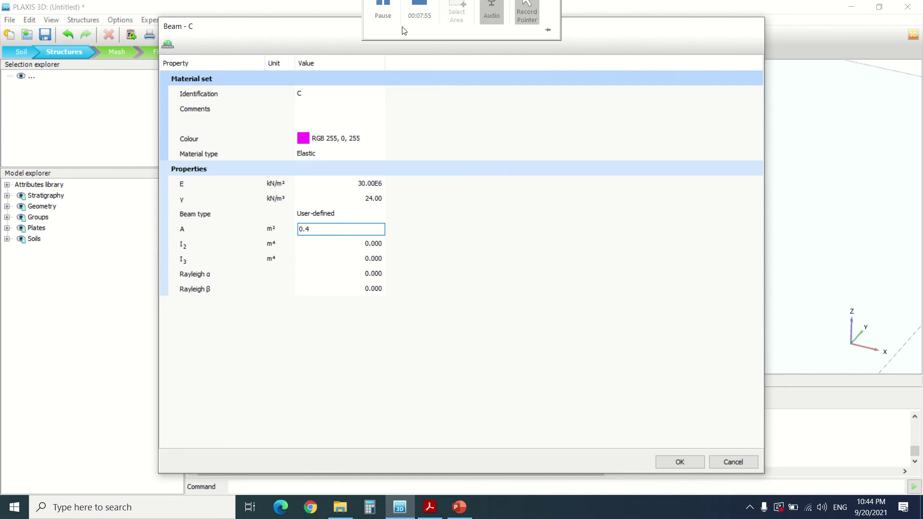
Set beam material C's moments of inertia I2 and I3 to 0.2 m⁴ each
left_click(349, 244)
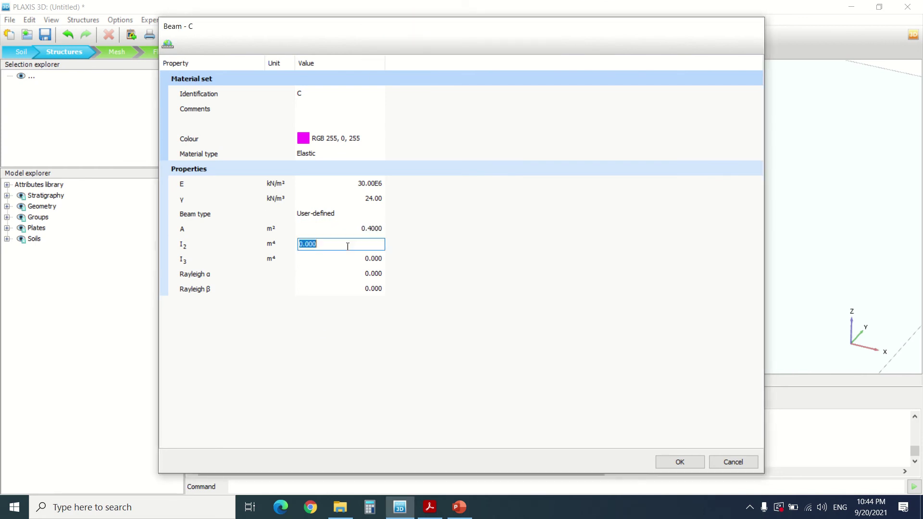
type("0.2")
left_click(362, 272)
left_click(362, 260)
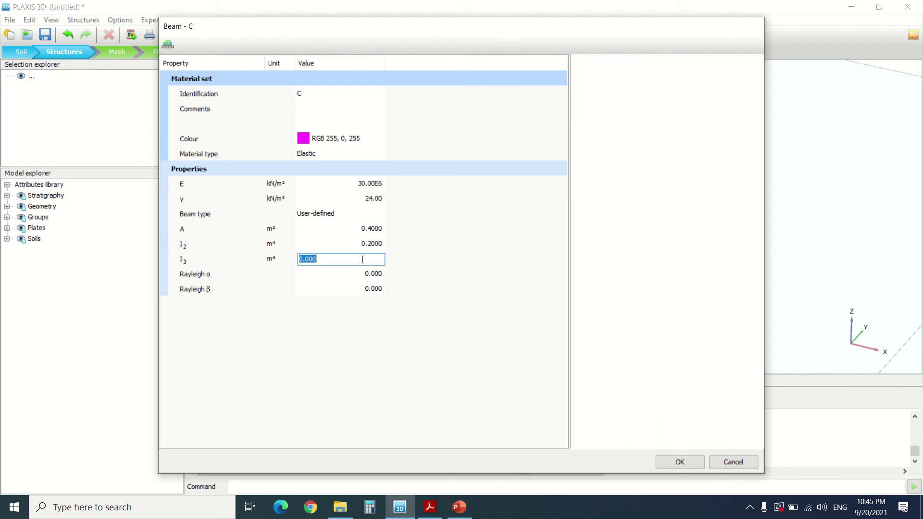
type("0.2")
left_click(375, 319)
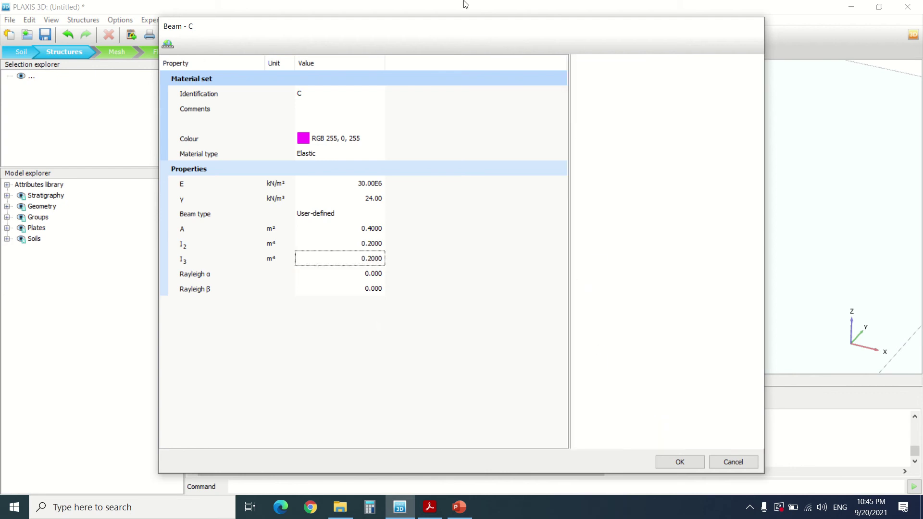
Set beam material C's I2 and I3 to 0.02 m⁴ each, save it and close the material sets
left_click(378, 244)
left_click(304, 245)
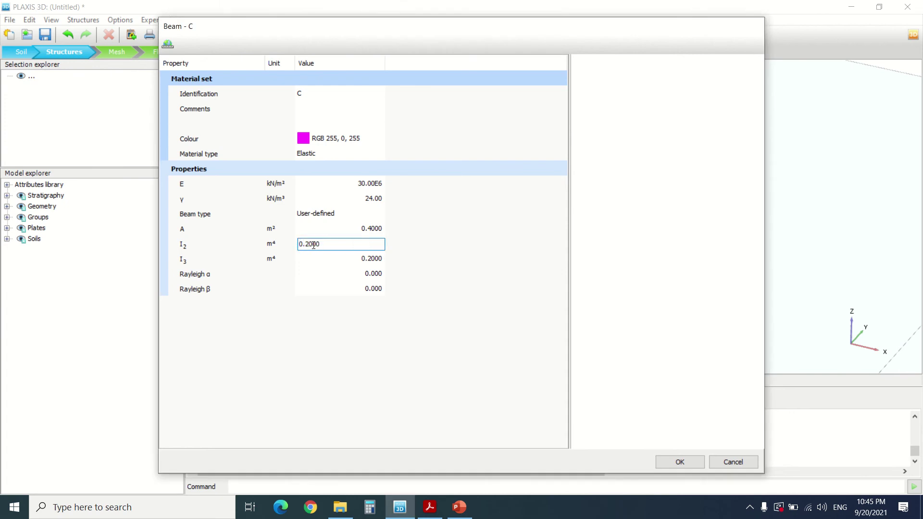
type("09")
left_click(357, 260)
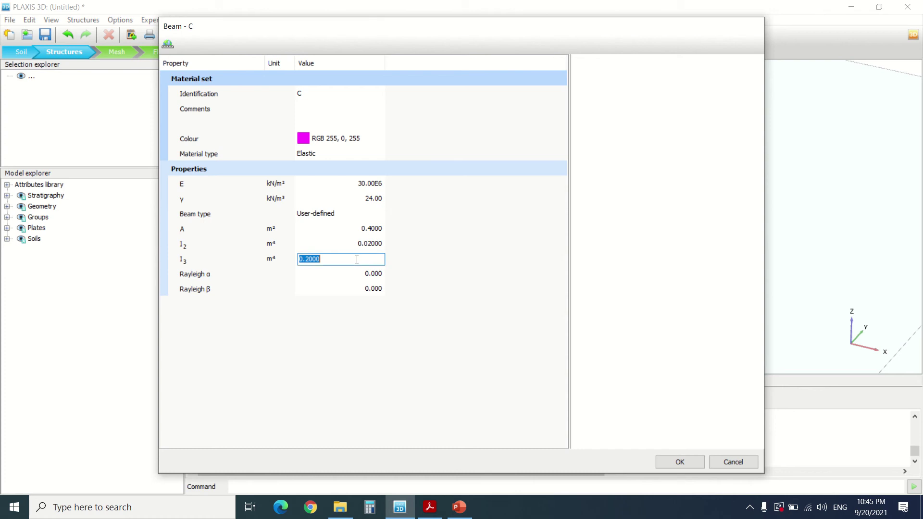
left_click(307, 258)
type("0")
key("Return")
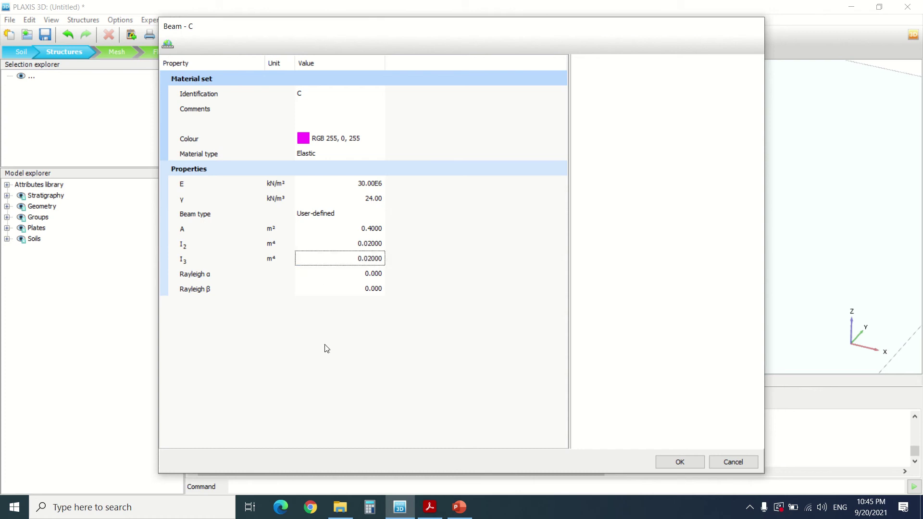
left_click(690, 462)
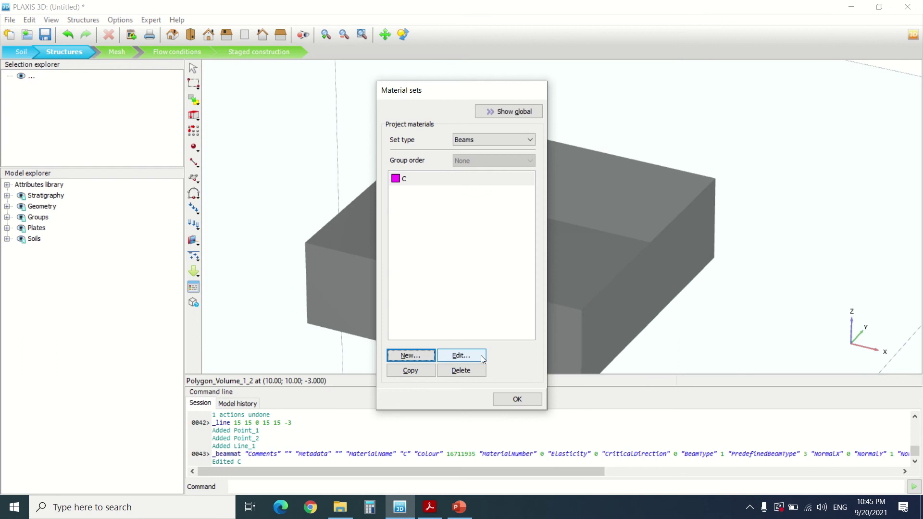
left_click(513, 398)
Create a beam on the vertical line inside the box, assign it material C and clear the selection
left_click(512, 243)
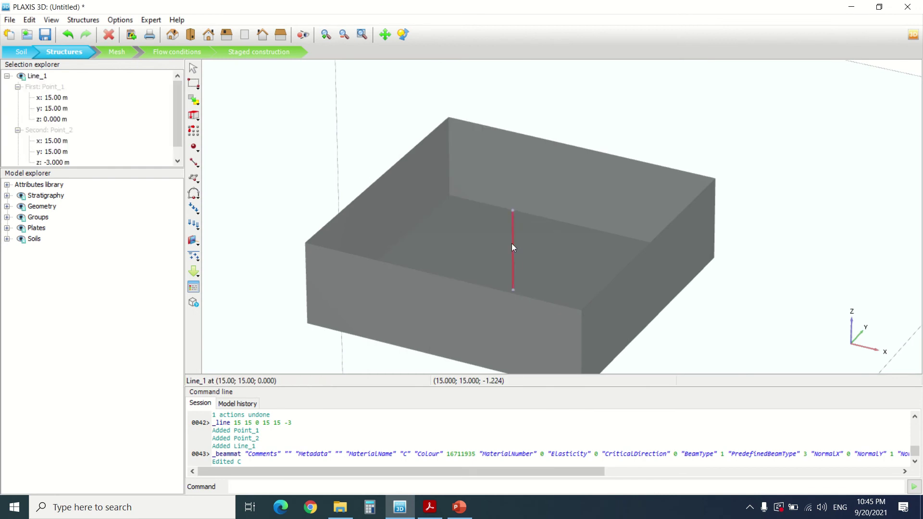
right_click(512, 243)
mouse_move(573, 322)
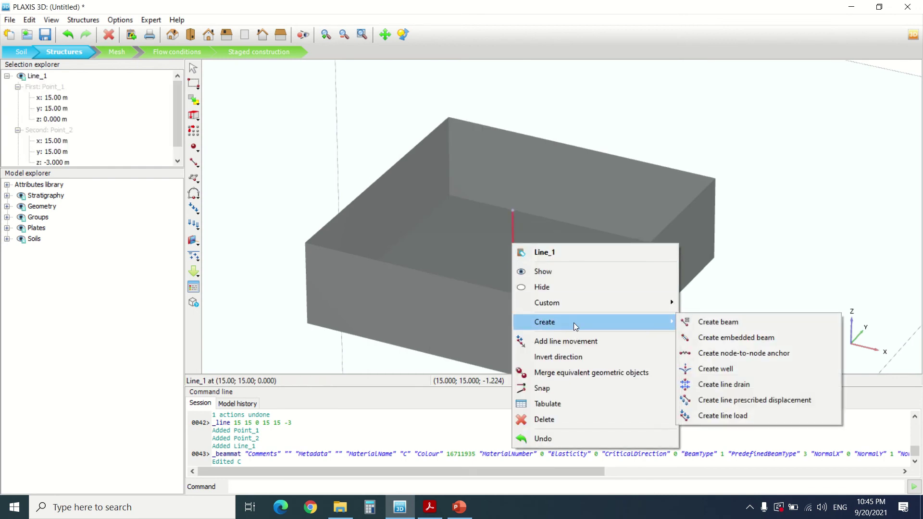
left_click(697, 321)
right_click(513, 263)
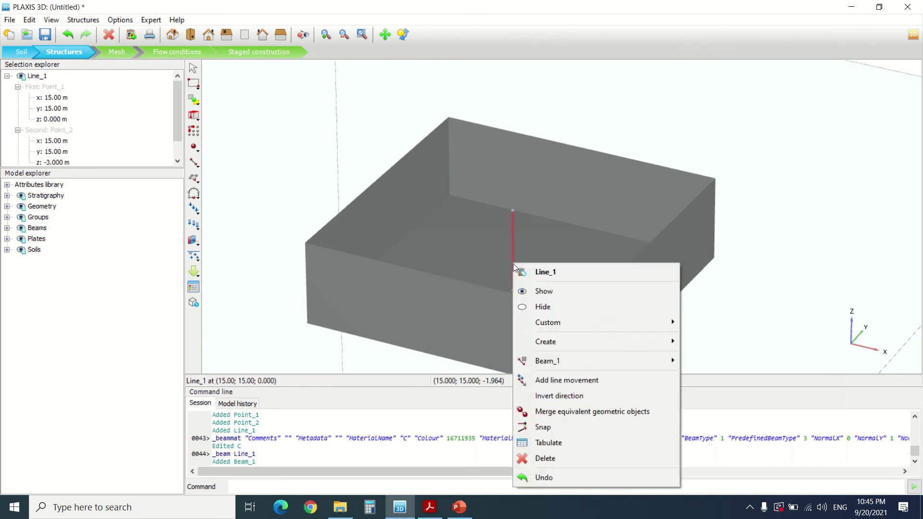
mouse_move(609, 362)
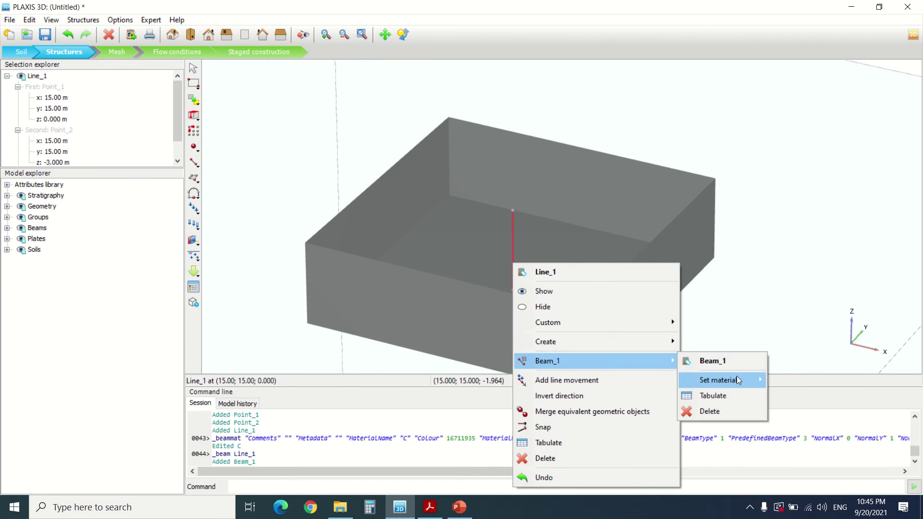
mouse_move(737, 377)
left_click(769, 379)
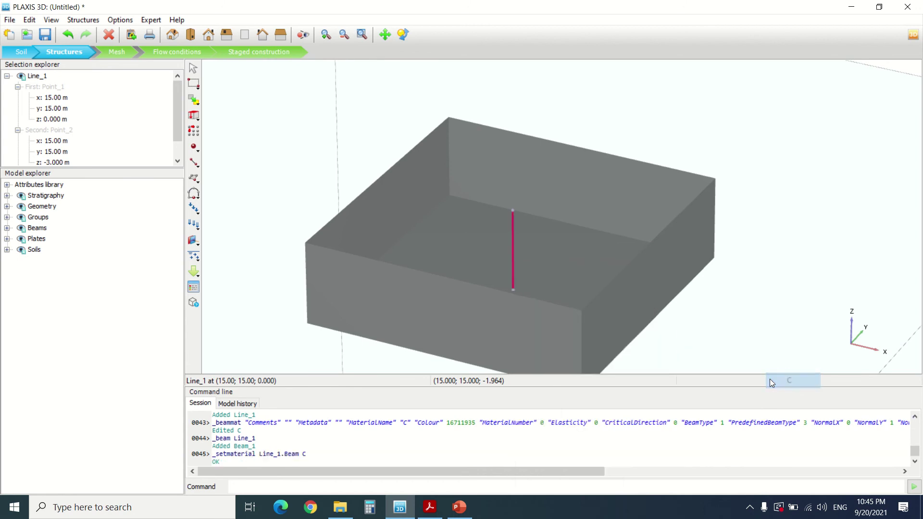
left_click(742, 312)
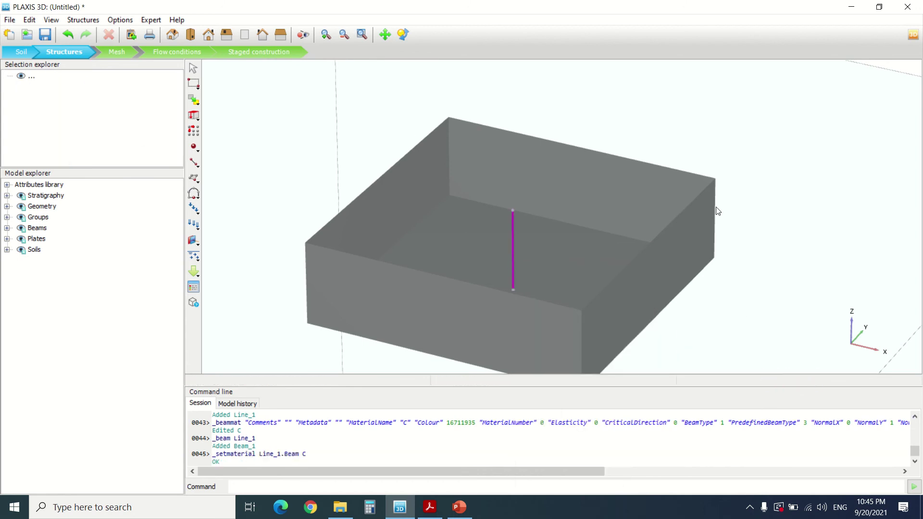
Add a point load at the beam's upper end at (15, 15, 0)
scroll(428, 195, "down", 5)
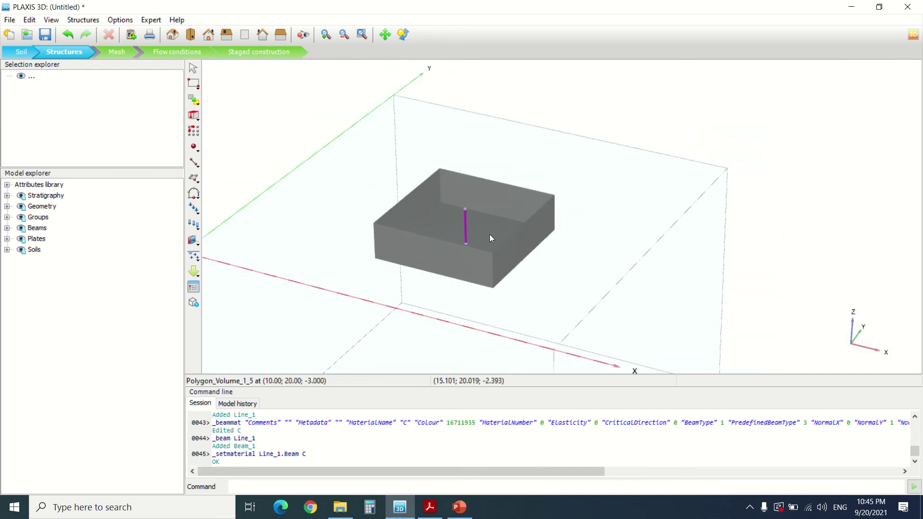
scroll(463, 234, "up", 3)
scroll(464, 234, "up", 2)
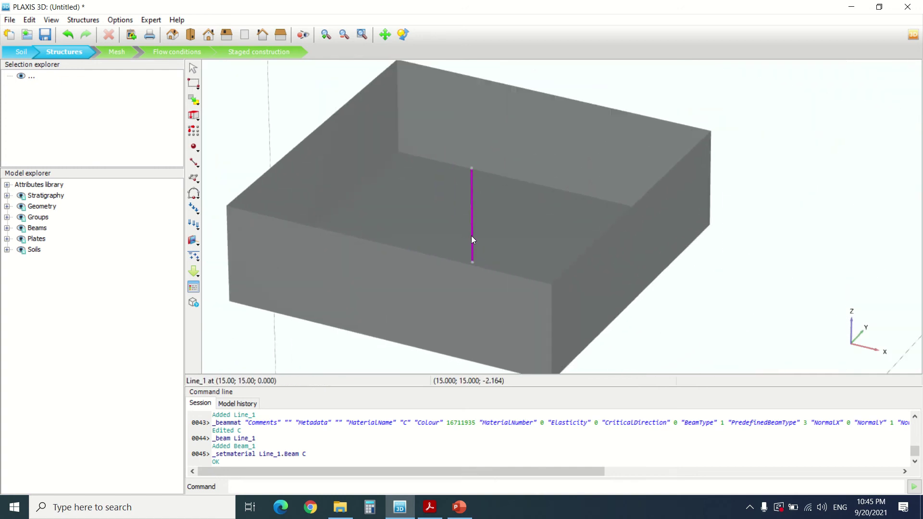
scroll(472, 236, "down", 5)
middle_click_drag(637, 286, 579, 315)
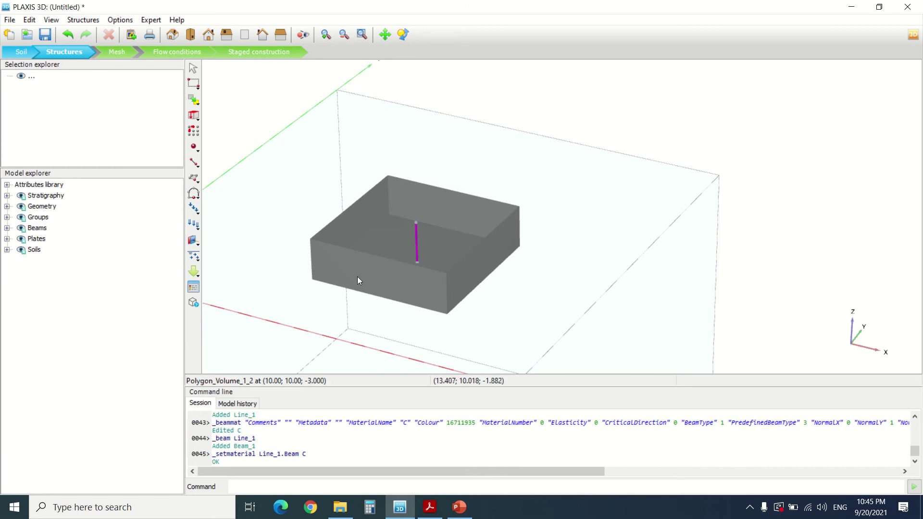
left_click(199, 210)
left_click(203, 212)
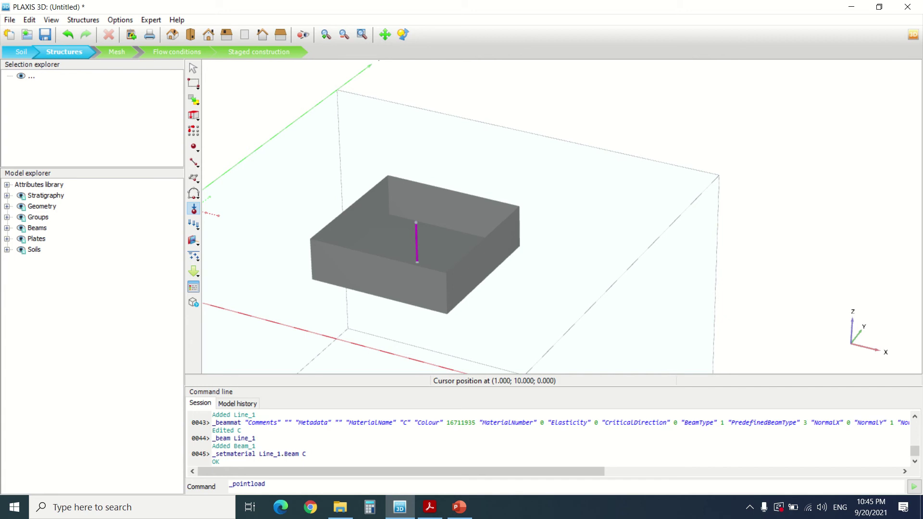
left_click(416, 223)
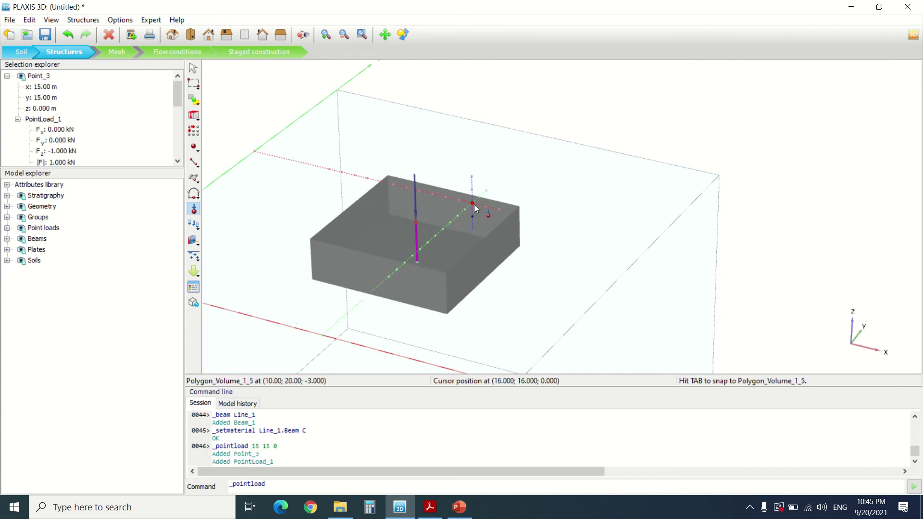
key("Escape")
Create a surface load on the box's floor plate
left_click(400, 232)
right_click(401, 236)
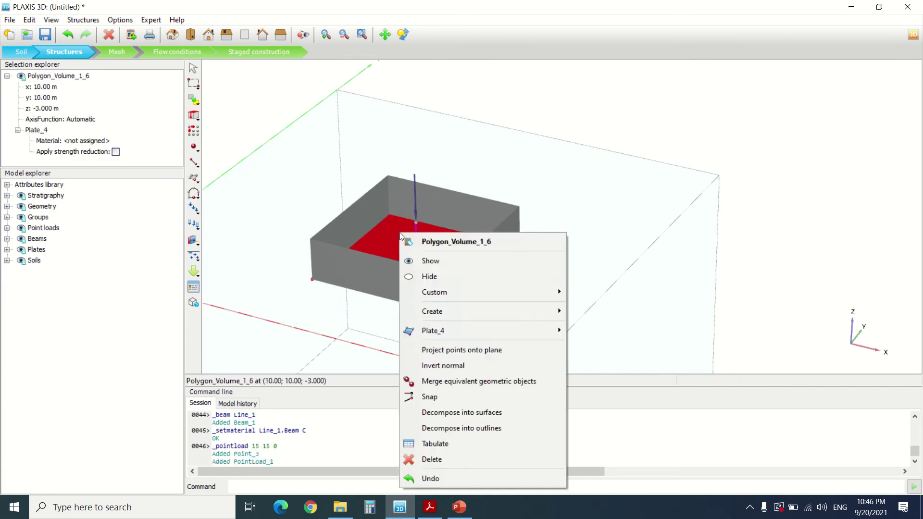
mouse_move(457, 311)
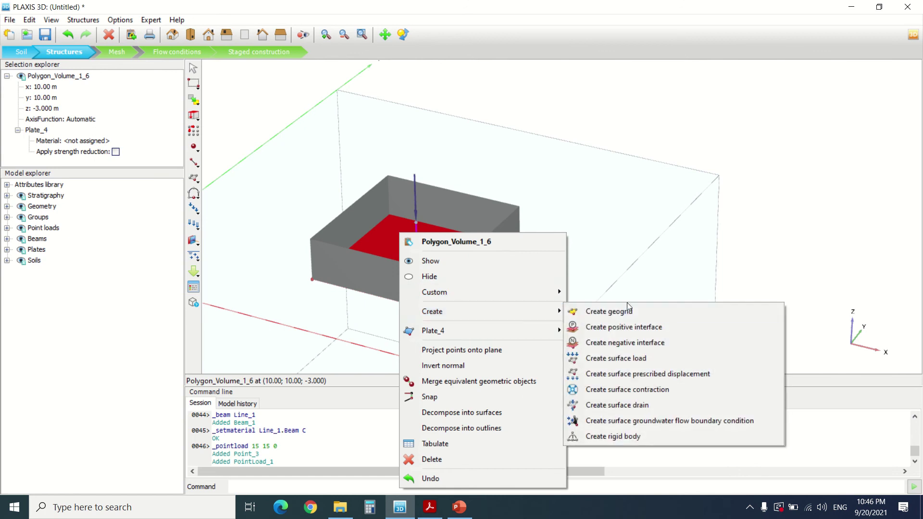
left_click(650, 361)
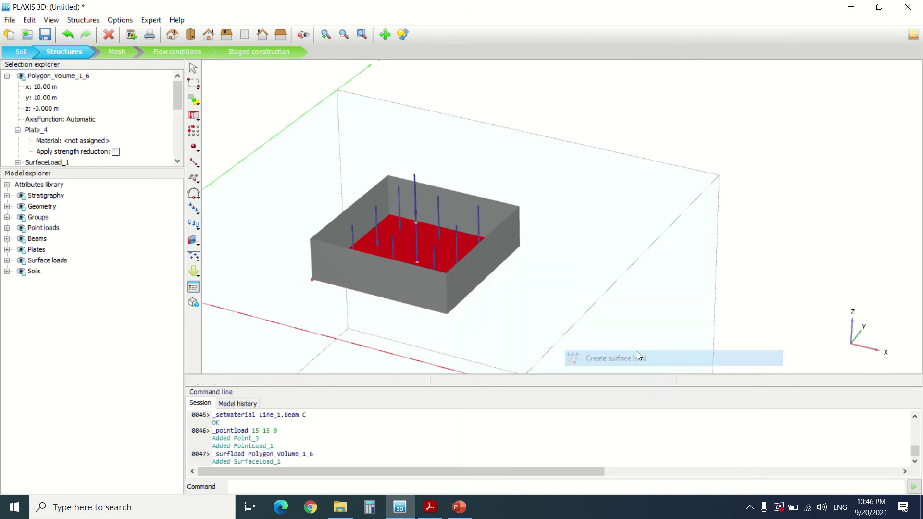
middle_click_drag(557, 281, 509, 297)
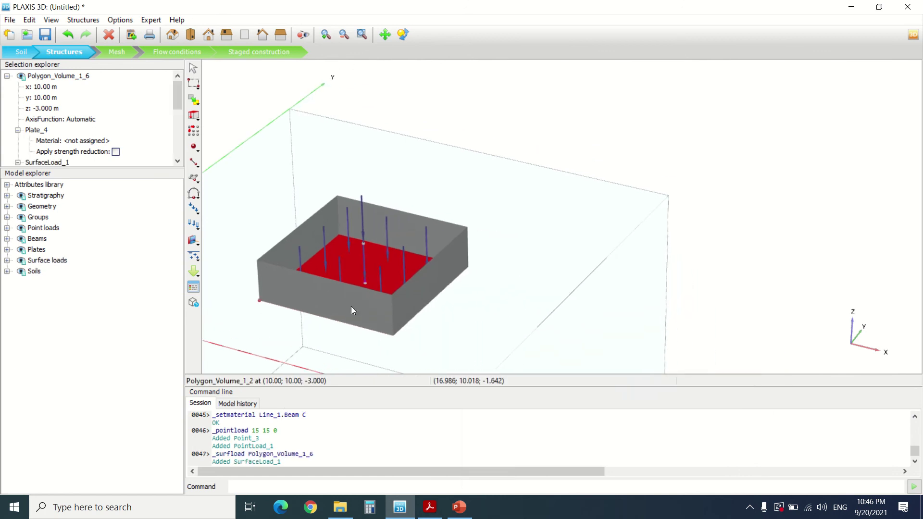
Try a negative interface on the box wall at x = 10 m and undo it
scroll(351, 214, "up", 3)
scroll(522, 181, "down", 3)
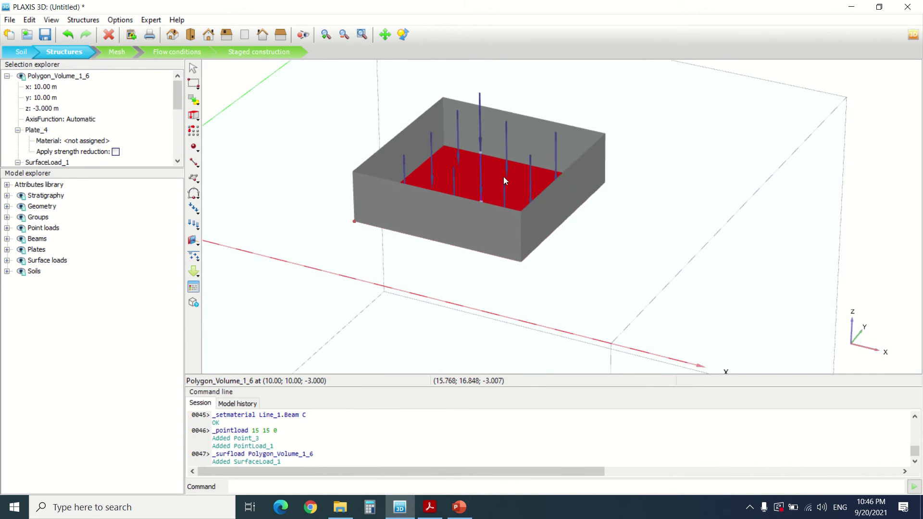
key("Escape")
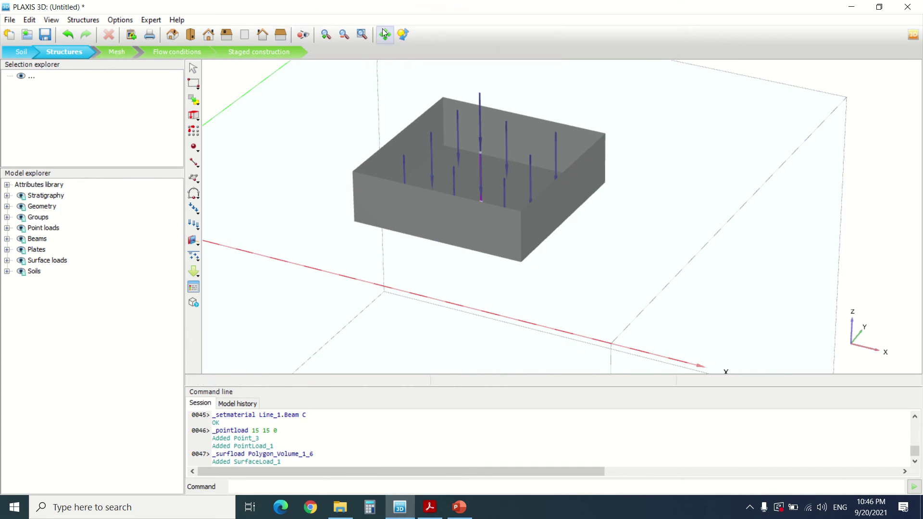
left_click(407, 148)
right_click(406, 148)
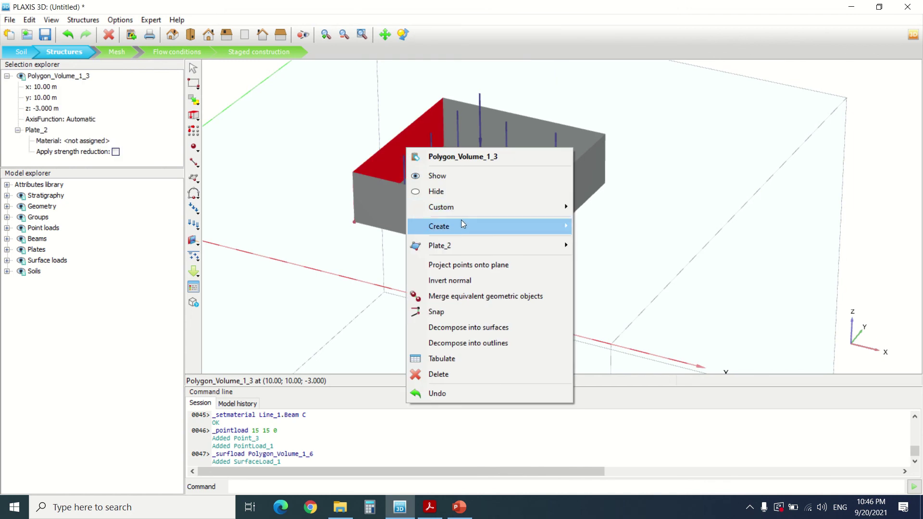
mouse_move(461, 224)
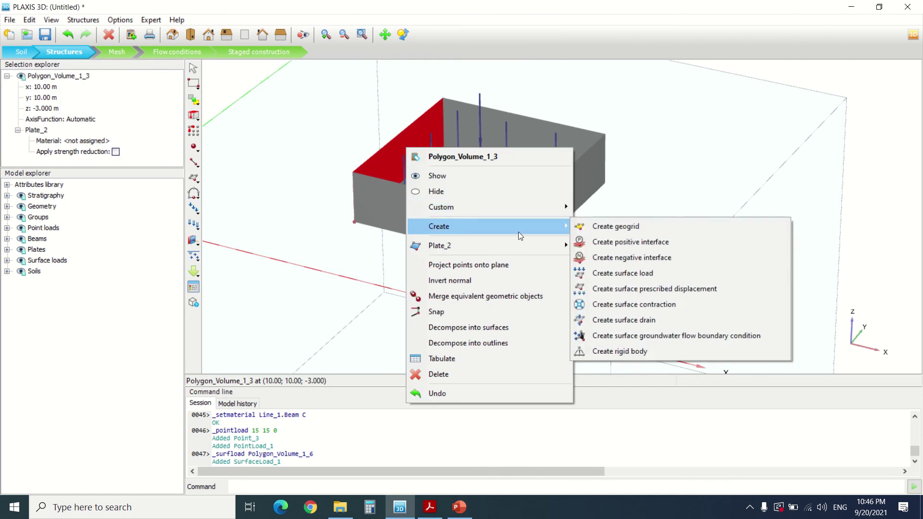
left_click(632, 260)
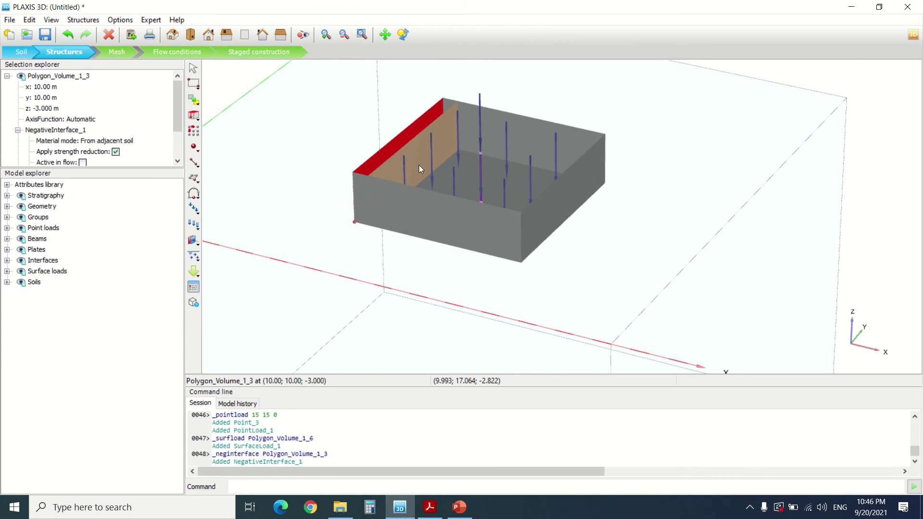
key("ctrl+z")
Create positive interfaces on the box walls at x = 10 m and y = 20 m
right_click(409, 149)
mouse_move(487, 255)
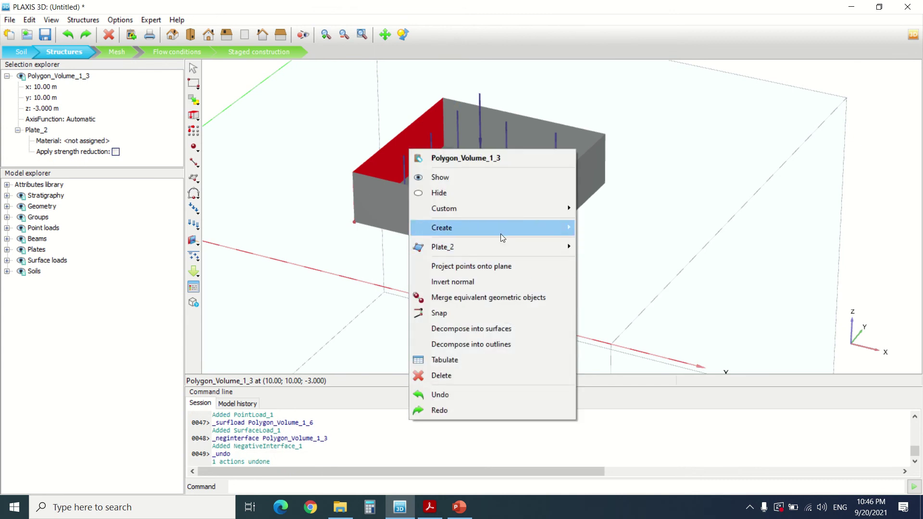
mouse_move(501, 233)
left_click(607, 244)
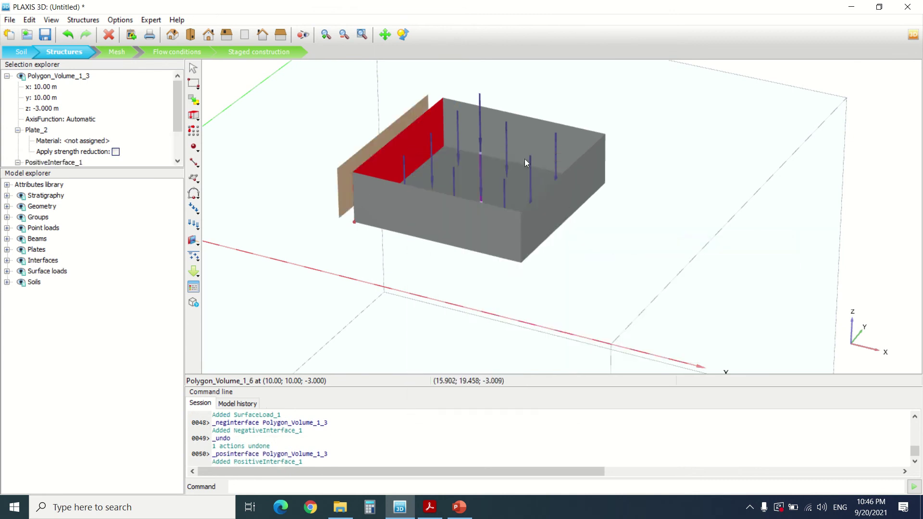
right_click(522, 125)
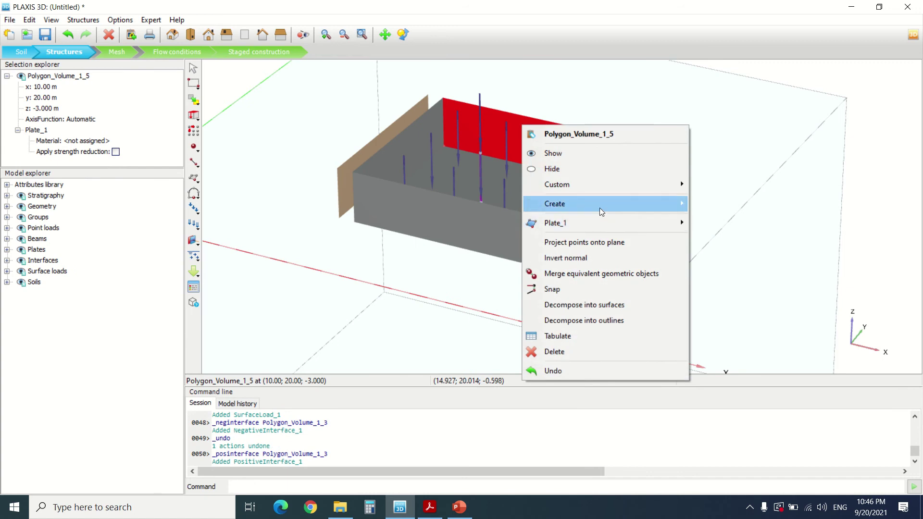
mouse_move(599, 211)
left_click(753, 217)
Create positive interfaces on the remaining box walls at x = 20 m and y = 10 m
left_click(565, 184)
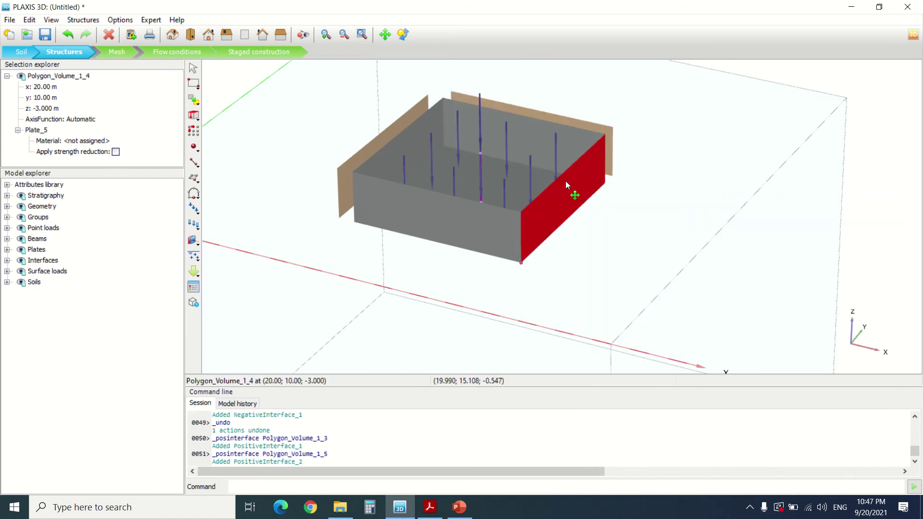
right_click(565, 181)
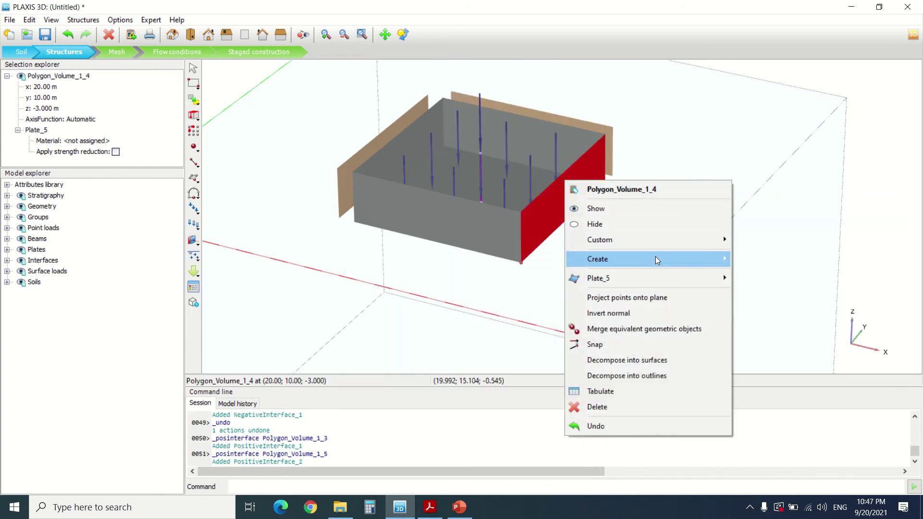
mouse_move(657, 260)
left_click(504, 274)
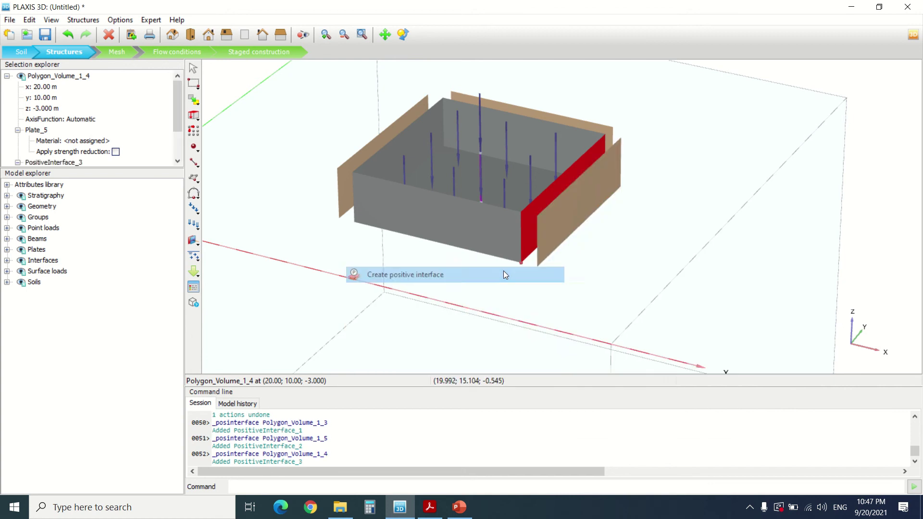
left_click(449, 238)
right_click(447, 236)
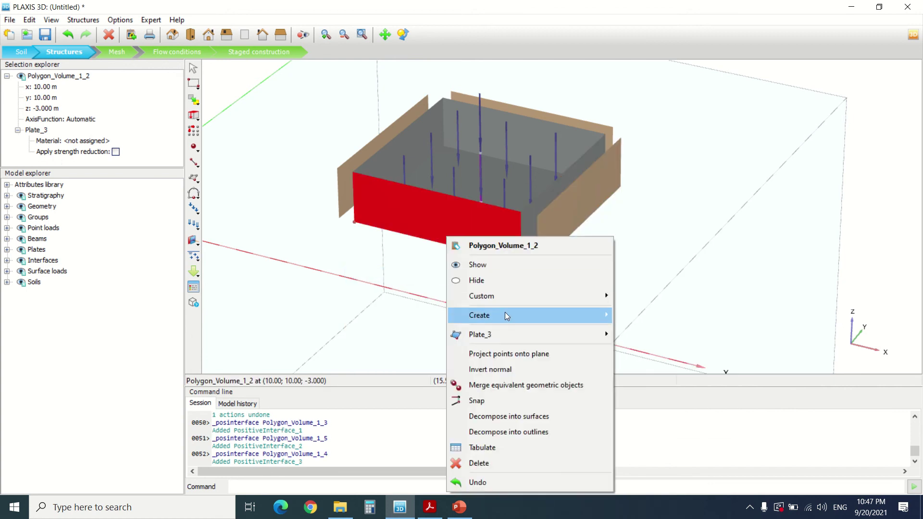
mouse_move(507, 315)
left_click(656, 331)
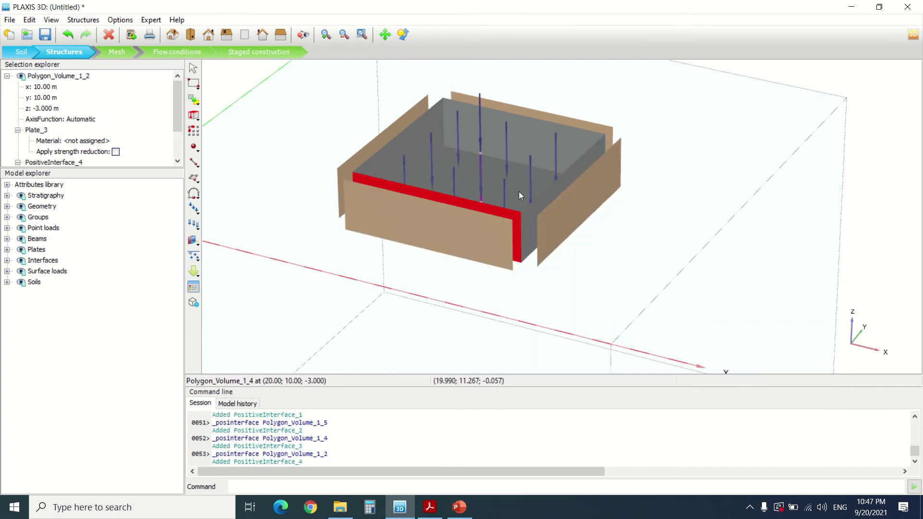
Create a positive interface on the box's floor plate
left_click(508, 182)
right_click(498, 174)
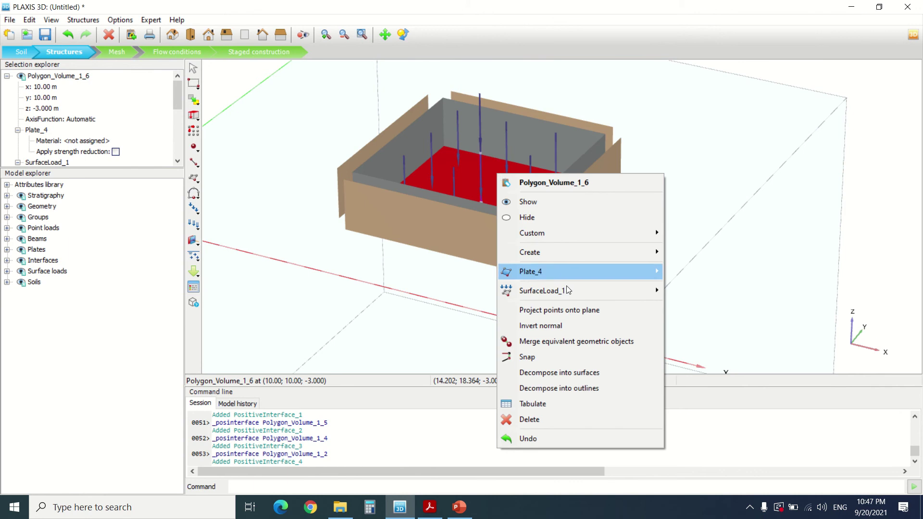
left_click(536, 183)
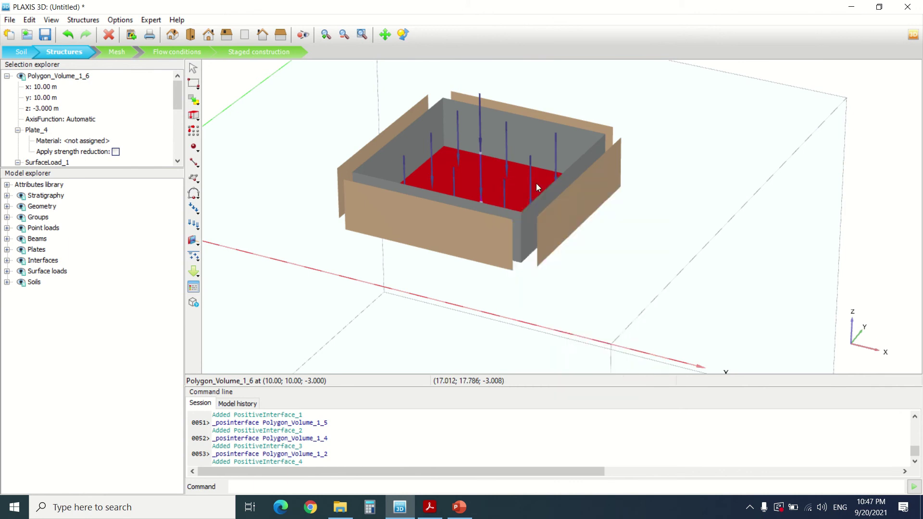
scroll(529, 229, "up", 5)
right_click(506, 219)
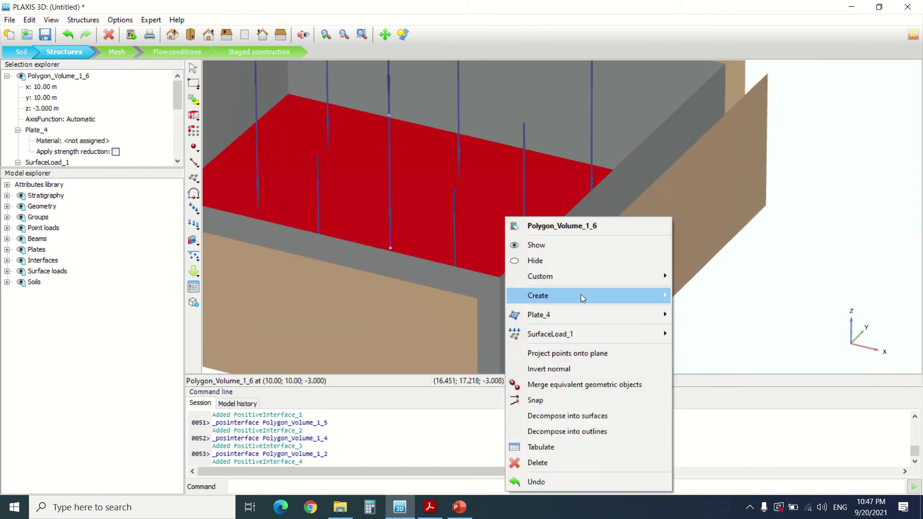
mouse_move(581, 295)
left_click(697, 311)
scroll(584, 198, "down", 5)
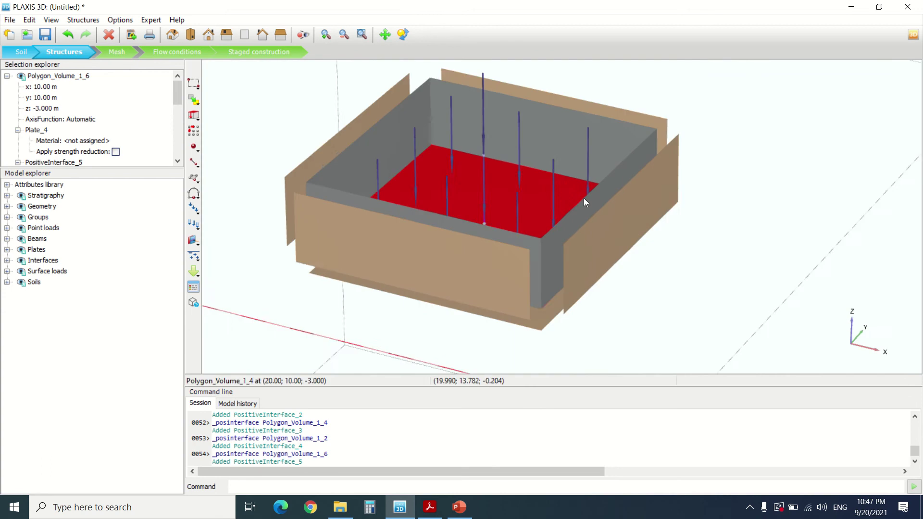
Generate the mesh with Medium element distribution and enhanced mesh refinements
left_click(115, 51)
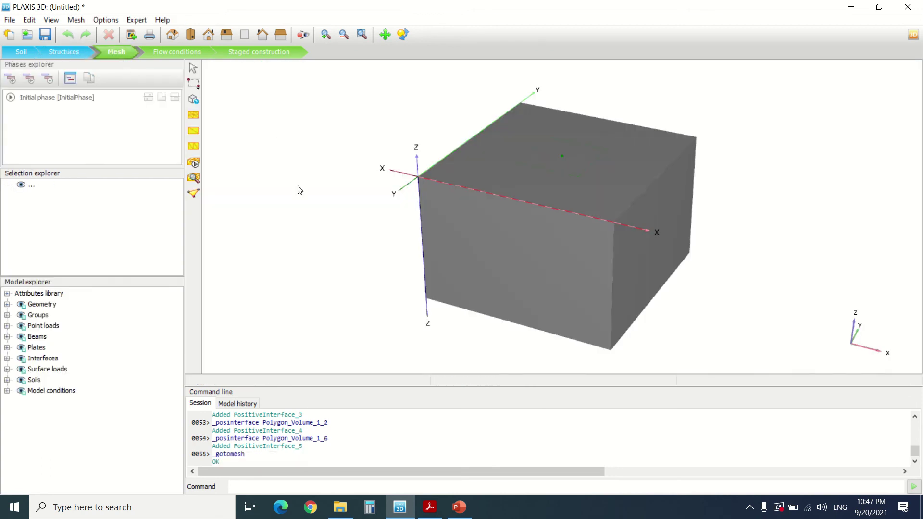
left_click(193, 164)
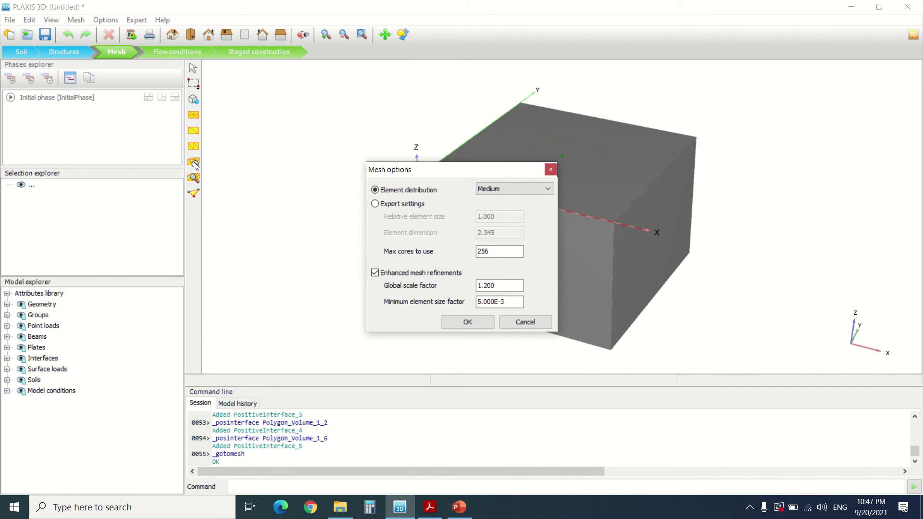
left_click(483, 321)
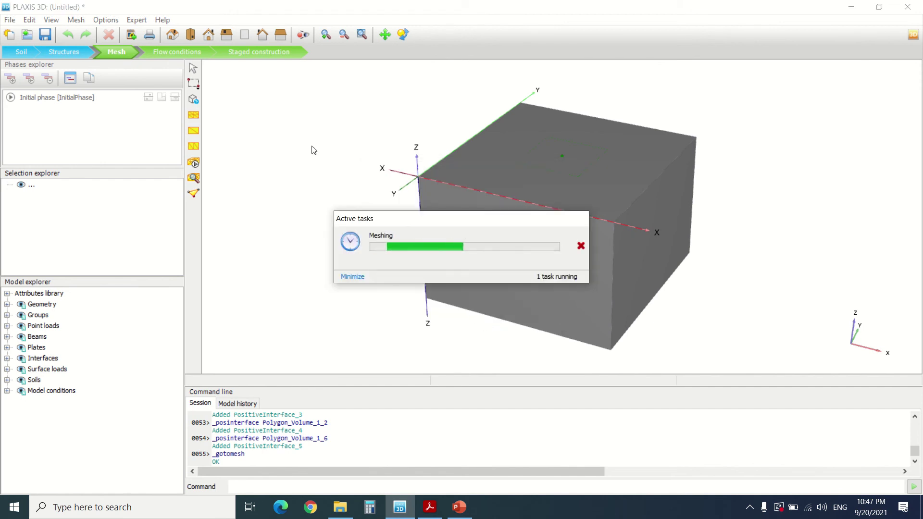
Examine the generated mesh's connectivity plot in PLAXIS 3D Output and close it
left_click(192, 178)
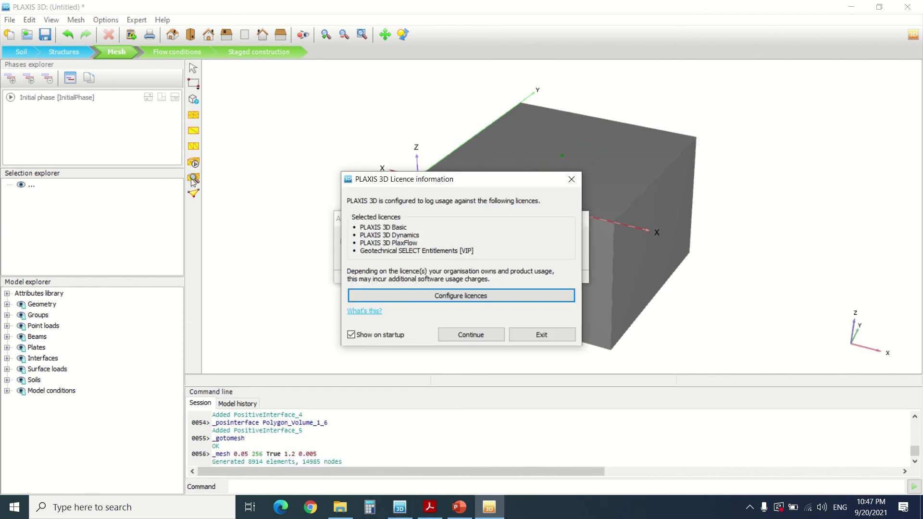
left_click(471, 334)
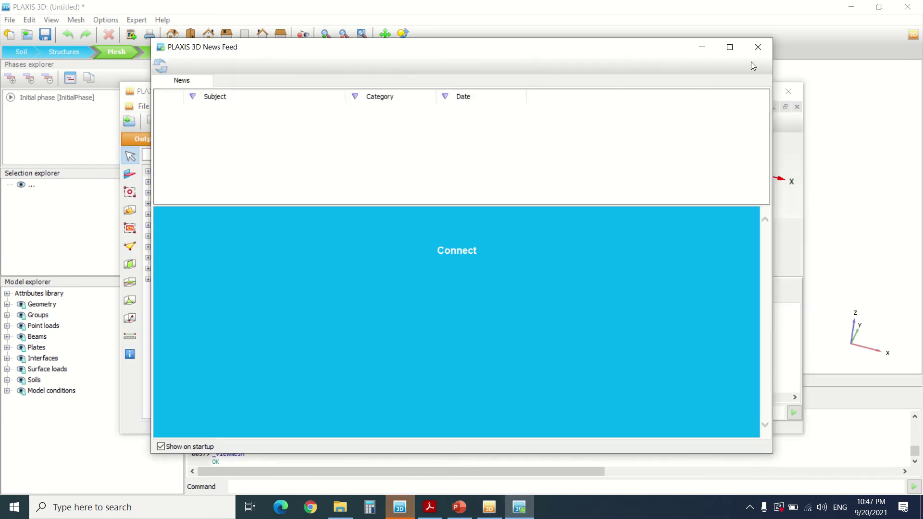
left_click(758, 47)
scroll(541, 157, "up", 3)
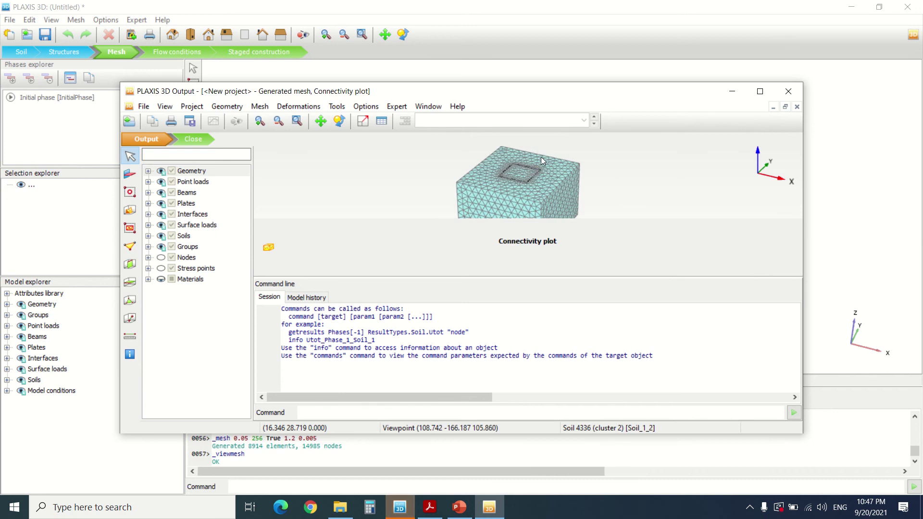
scroll(538, 159, "down", 2)
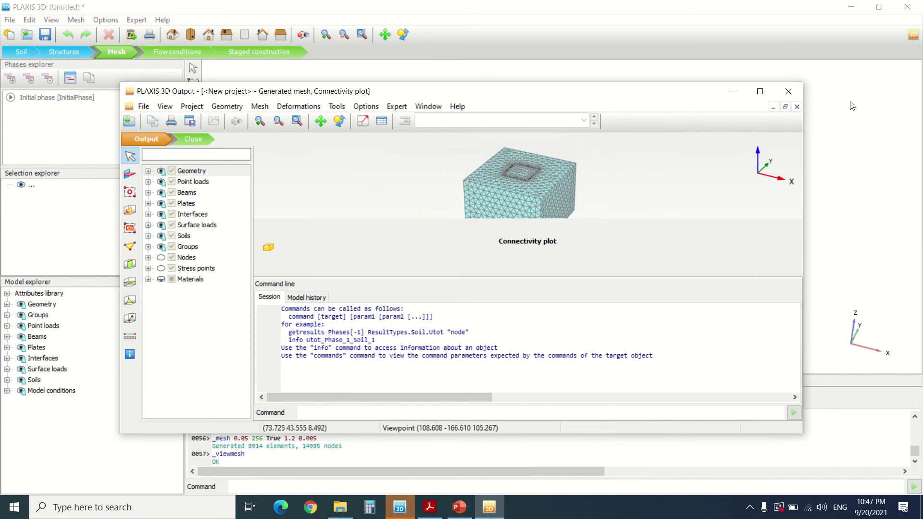
left_click(789, 90)
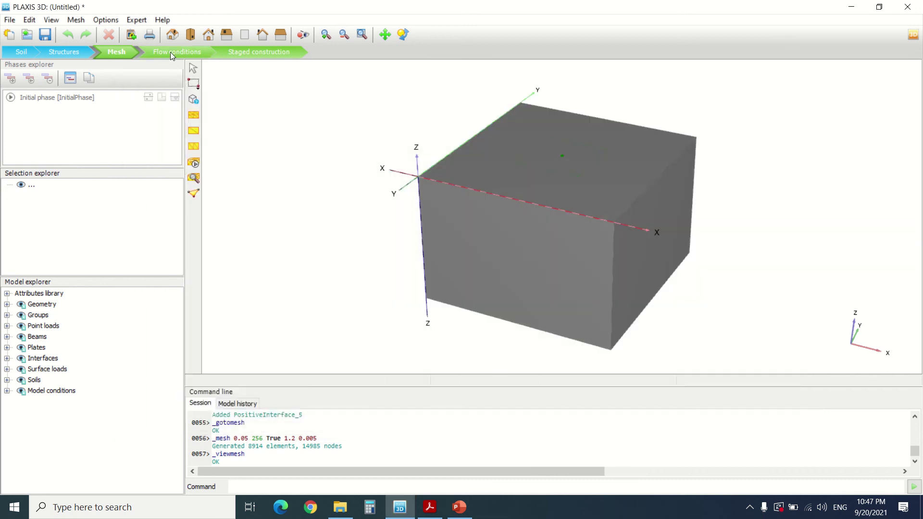
Go on to staged construction and add a calculation phase after the initial phase
left_click(170, 52)
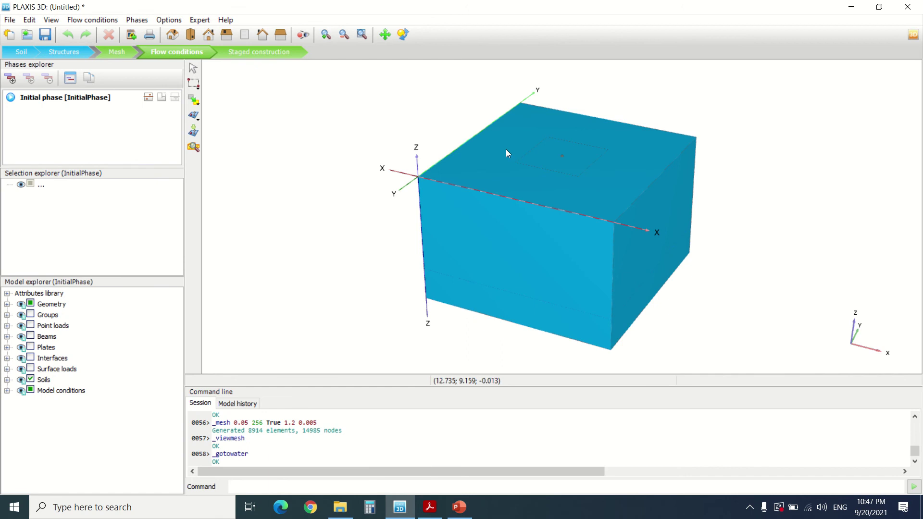
left_click(256, 56)
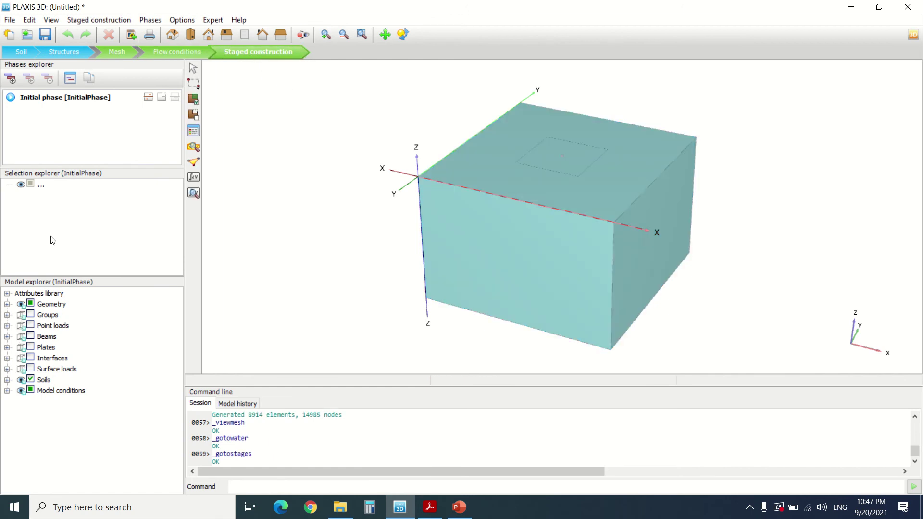
left_click(50, 102)
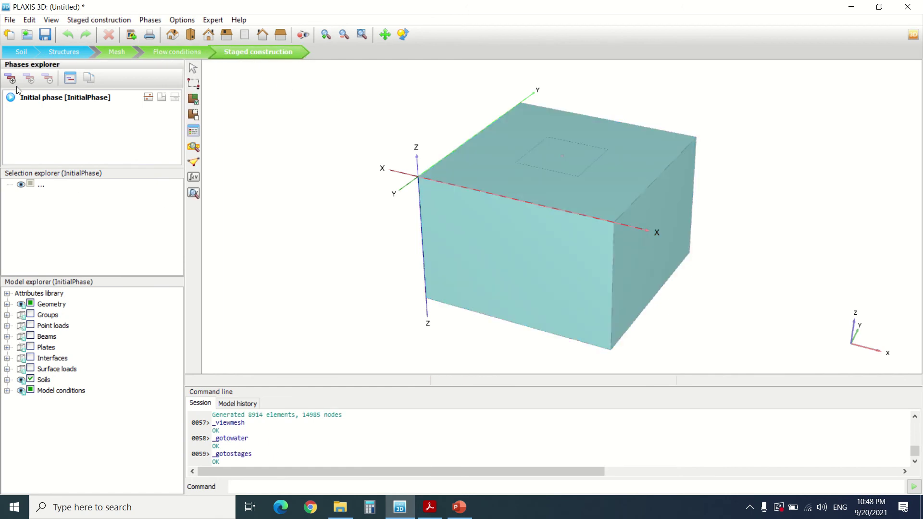
left_click(10, 78)
double_click(48, 114)
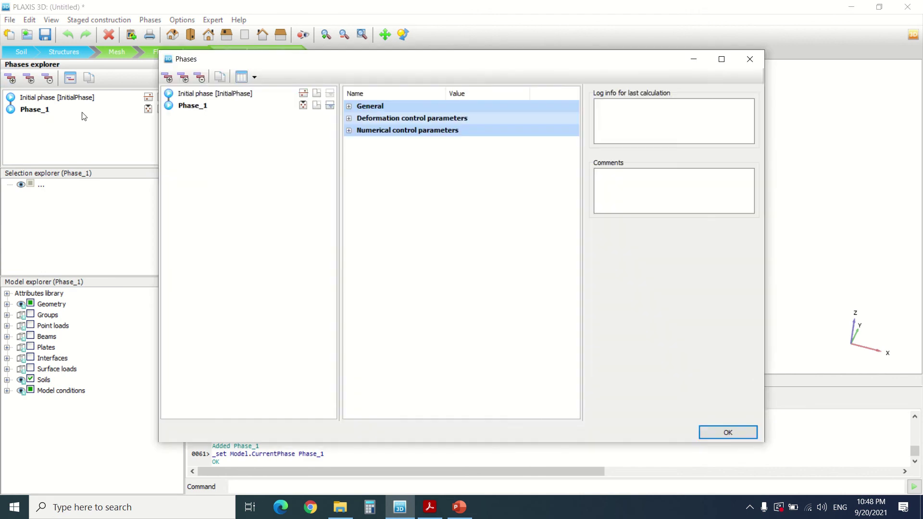
left_click(749, 60)
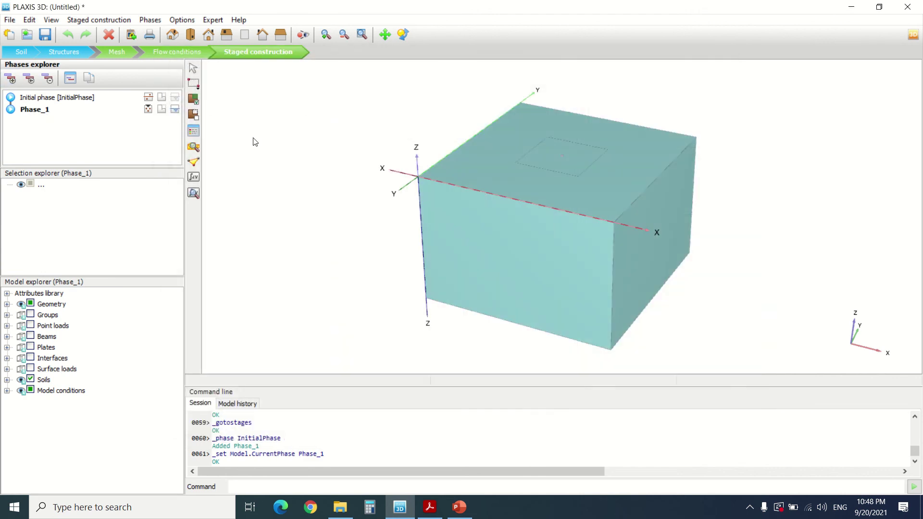
double_click(30, 110)
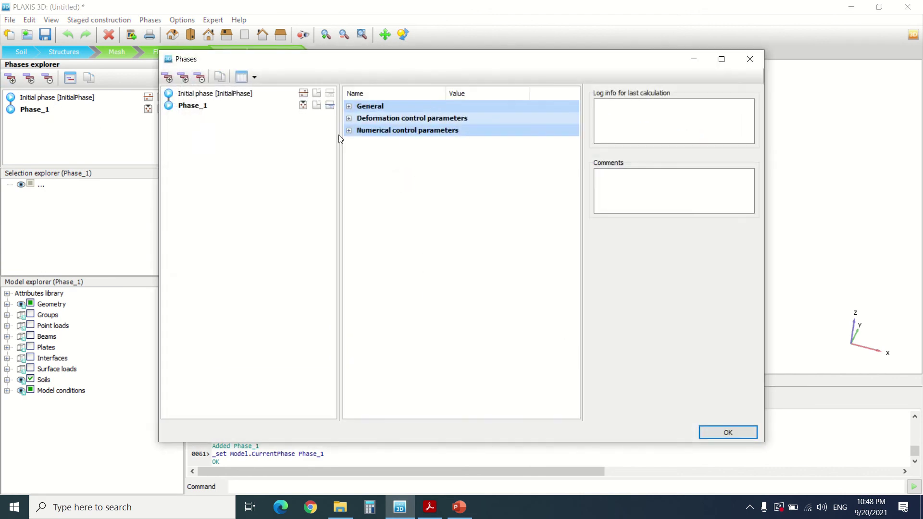
right_click(198, 104)
left_click(205, 112)
left_click(749, 58)
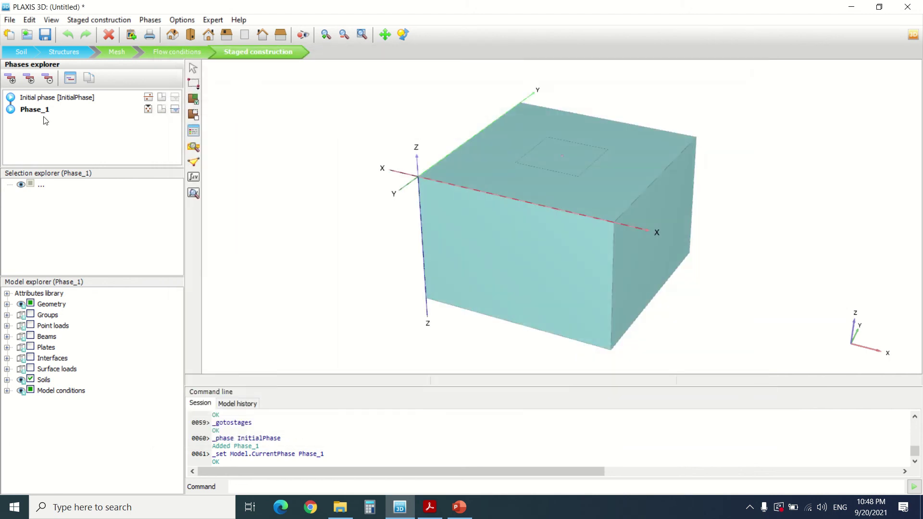
right_click(39, 115)
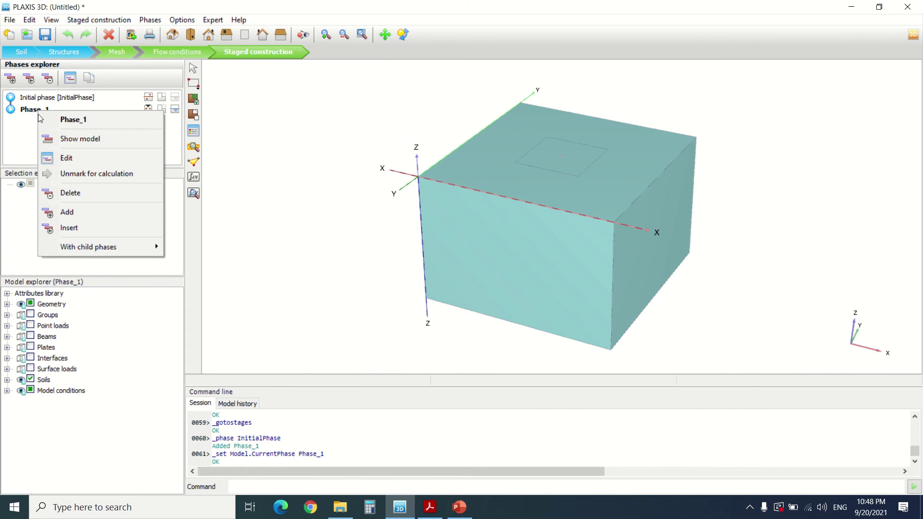
left_click(26, 120)
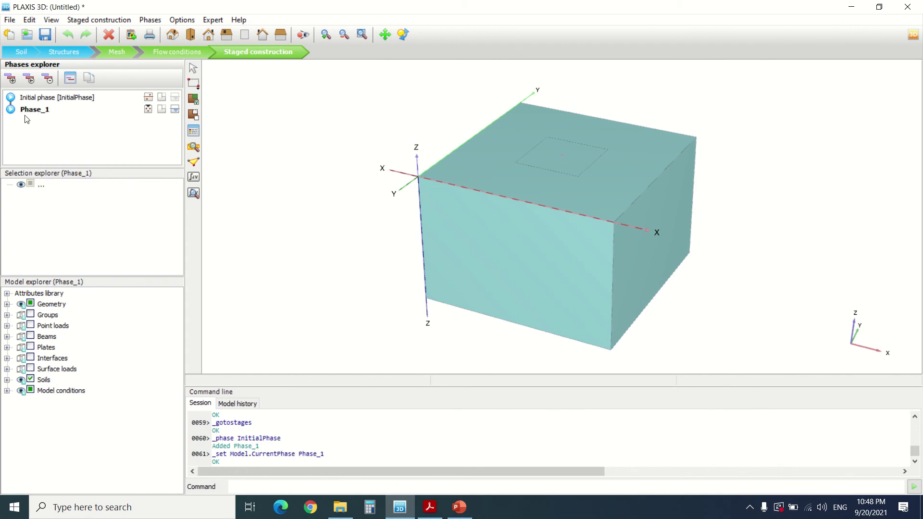
Rename the phase following the initial phase as Excavation
double_click(27, 109)
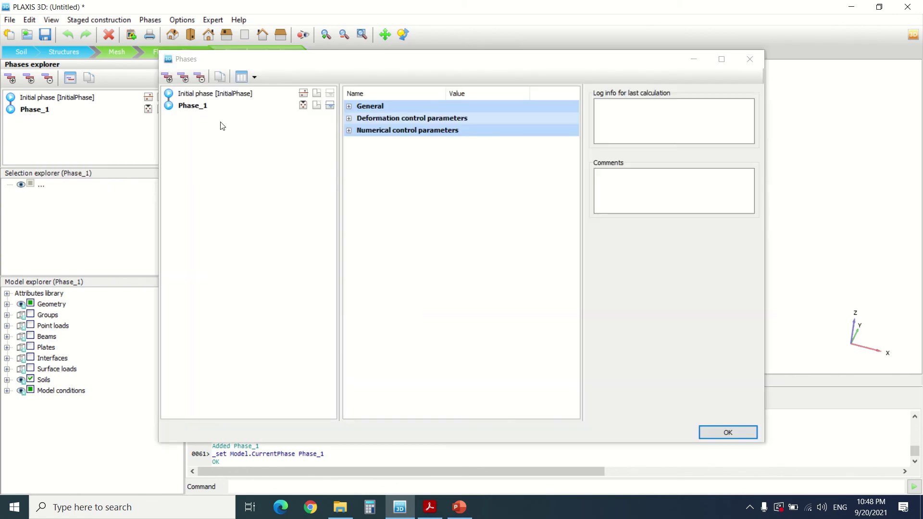
left_click(202, 110)
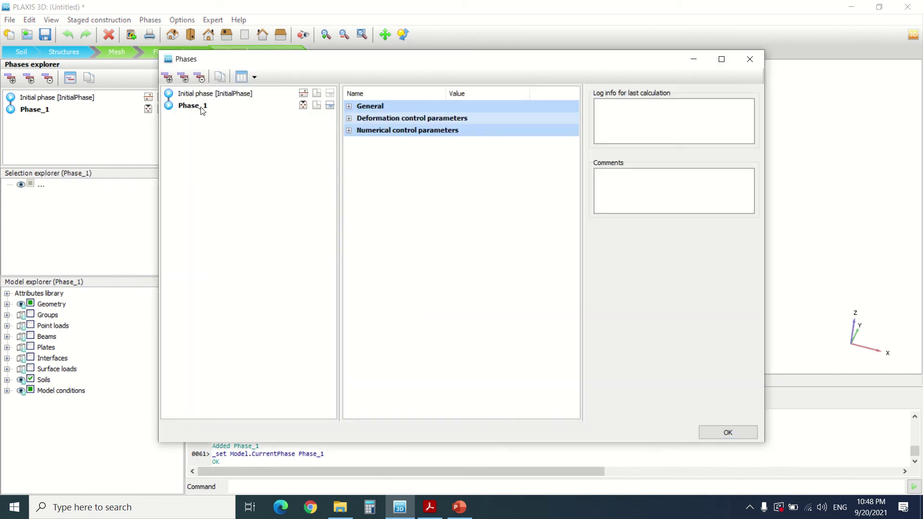
left_click(349, 106)
left_click(474, 118)
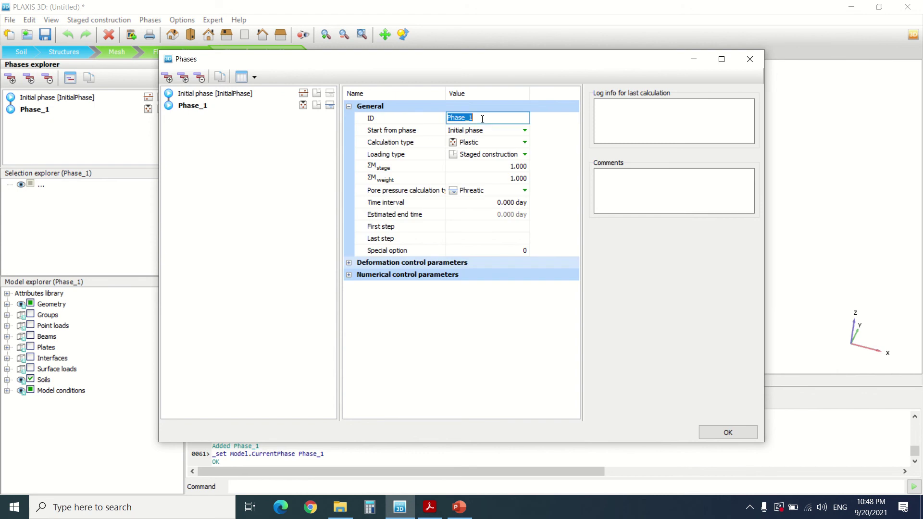
type("Excavation")
Add a phase after Excavation and name it W&B
left_click(177, 77)
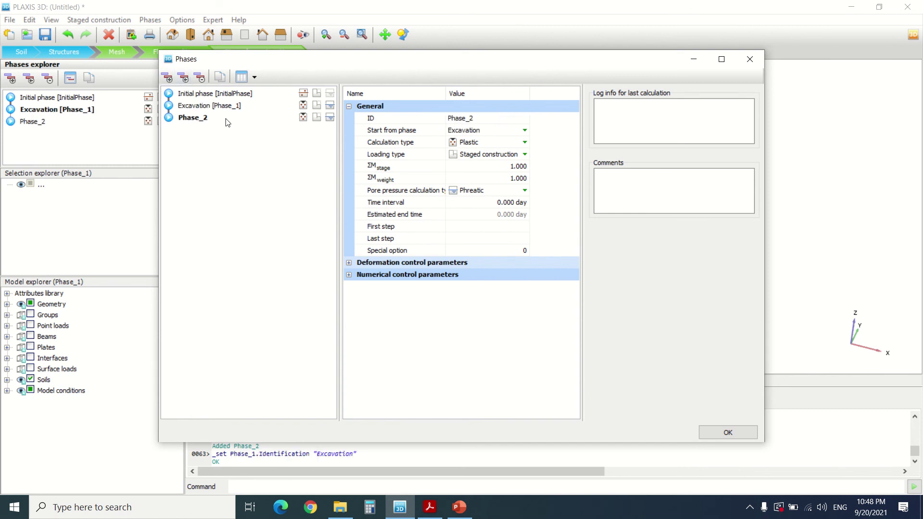
left_click(486, 115)
type("W")
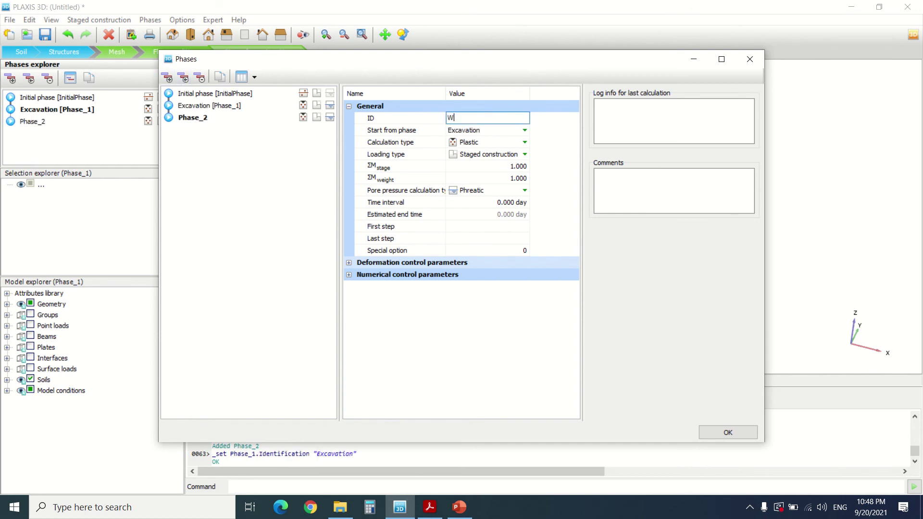
type("all and basme")
key("BackSpace")
key("BackSpace")
key("BackSpace")
key("BackSpace")
key("BackSpace")
key("BackSpace")
key("BackSpace")
key("BackSpace")
key("BackSpace")
key("BackSpace")
key("BackSpace")
key("BackSpace")
key("BackSpace")
key("BackSpace")
type("&B")
Add a phase after W&B and name it Loads
left_click(167, 77)
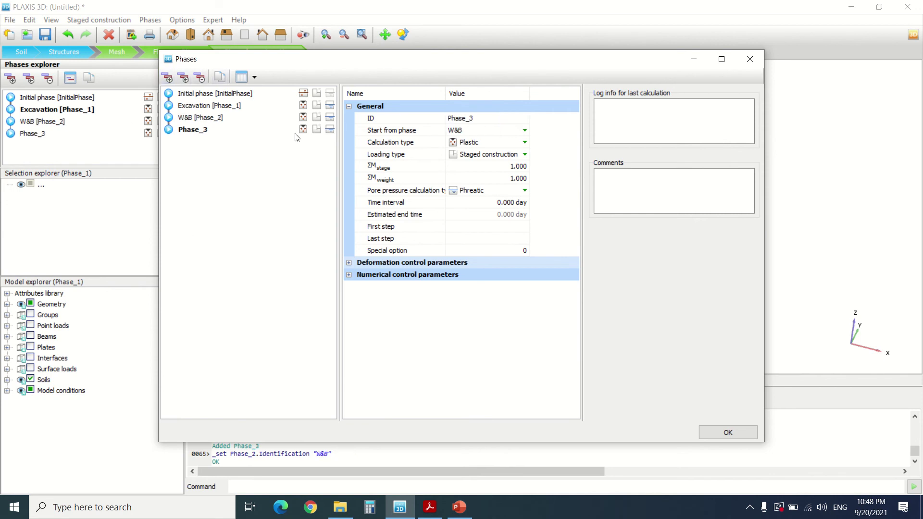
left_click(477, 117)
type("Loads")
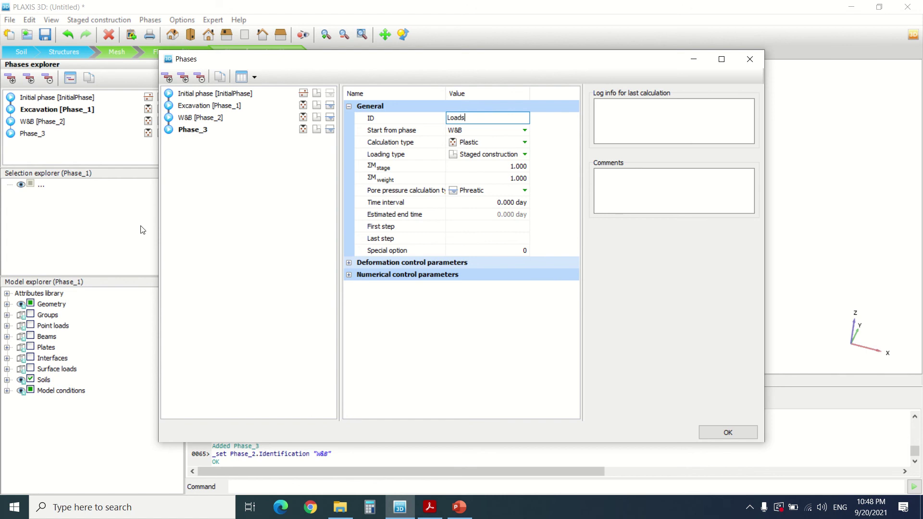
key("Return")
Deactivate the soil volume inside the box in the Excavation phase
left_click(204, 106)
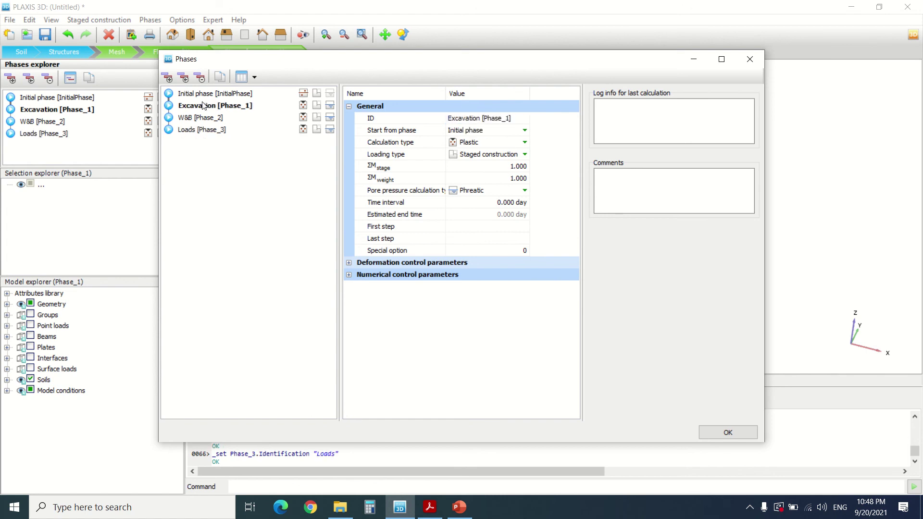
left_click_drag(235, 60, 463, 195)
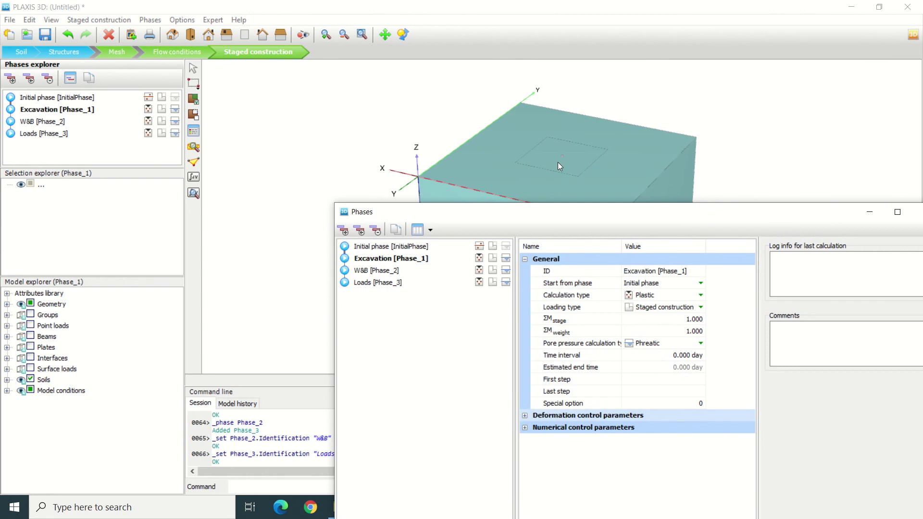
left_click_drag(740, 217, 490, 194)
left_click(676, 189)
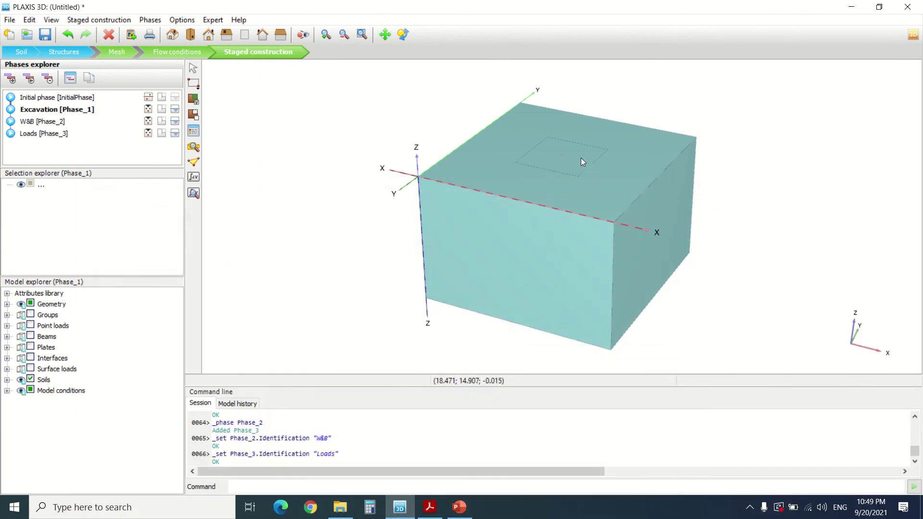
left_click(581, 158)
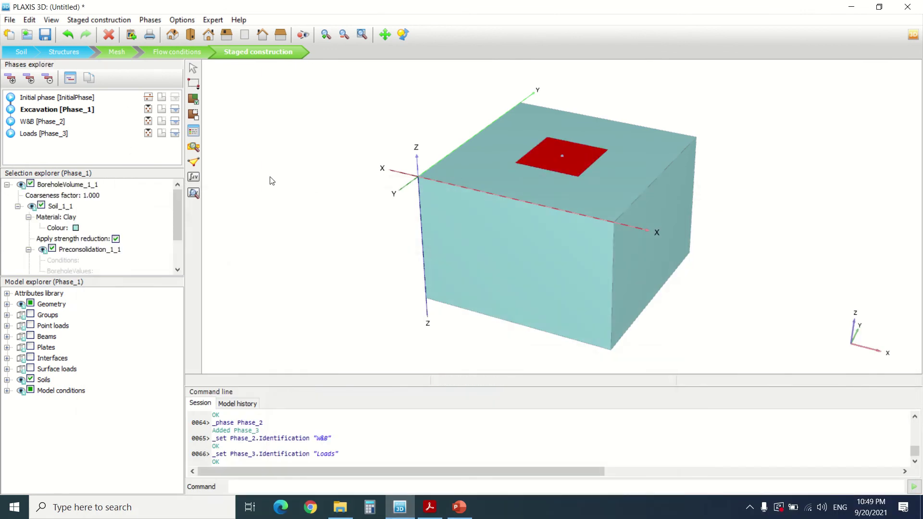
left_click(196, 114)
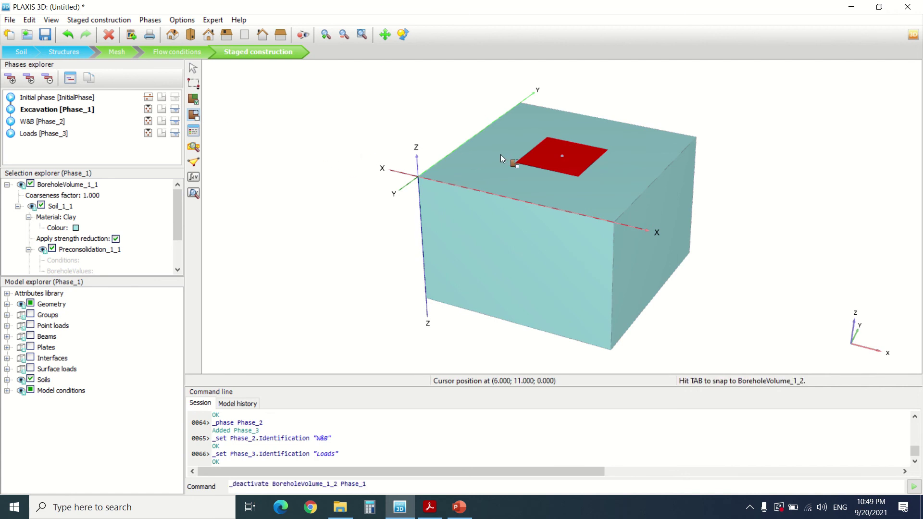
left_click(570, 158)
left_click(351, 124)
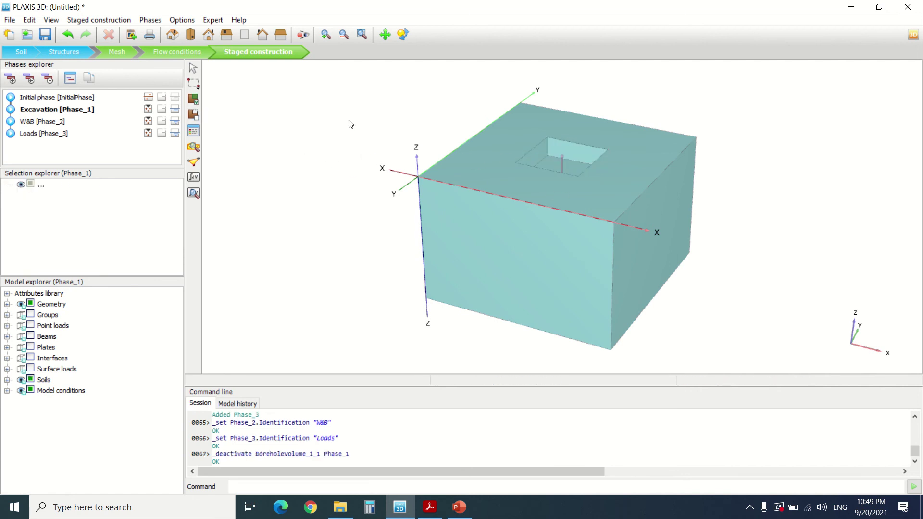
Activate the beams, plates and interfaces in the W&B phase
left_click(45, 100)
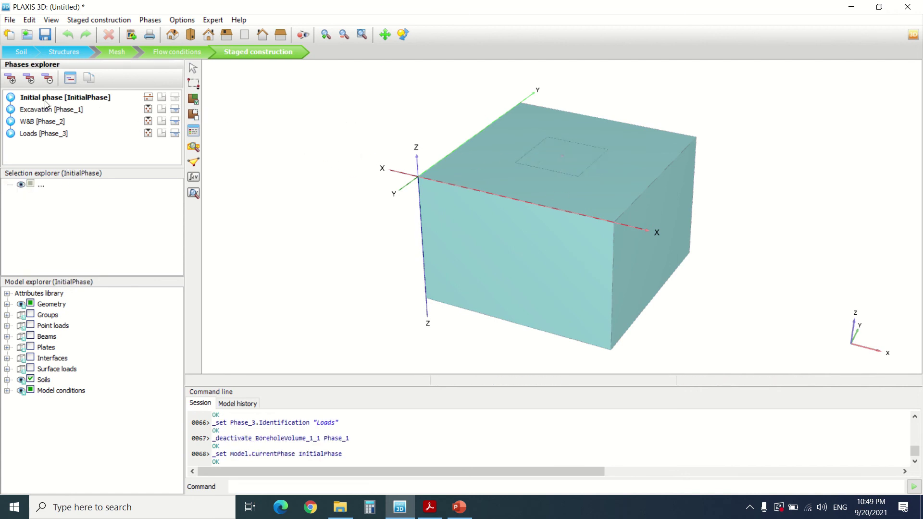
left_click(45, 111)
left_click(45, 122)
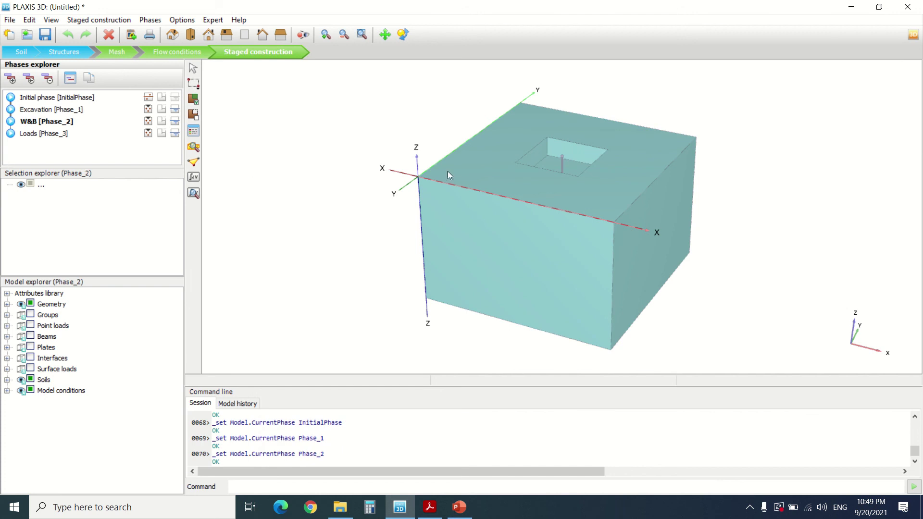
left_click(30, 336)
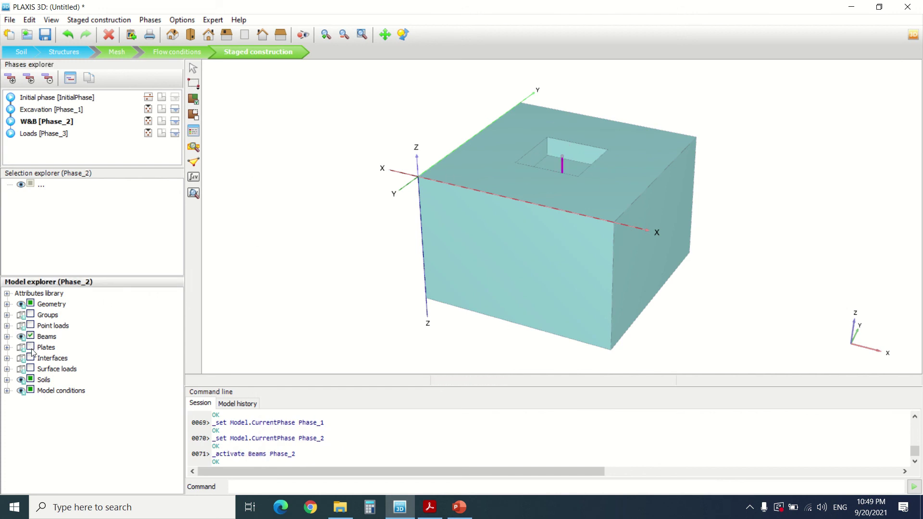
left_click(30, 348)
left_click(30, 358)
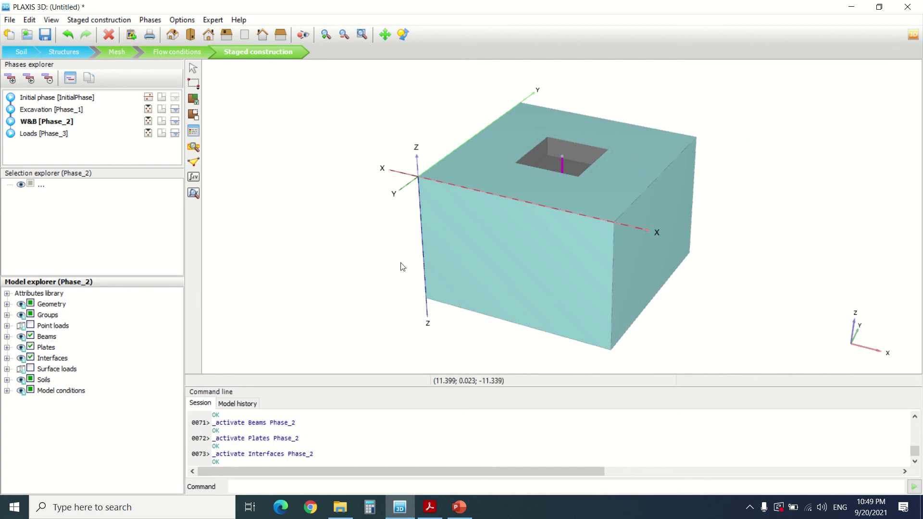
Activate the surface loads and point loads in the Loads phase
left_click(46, 135)
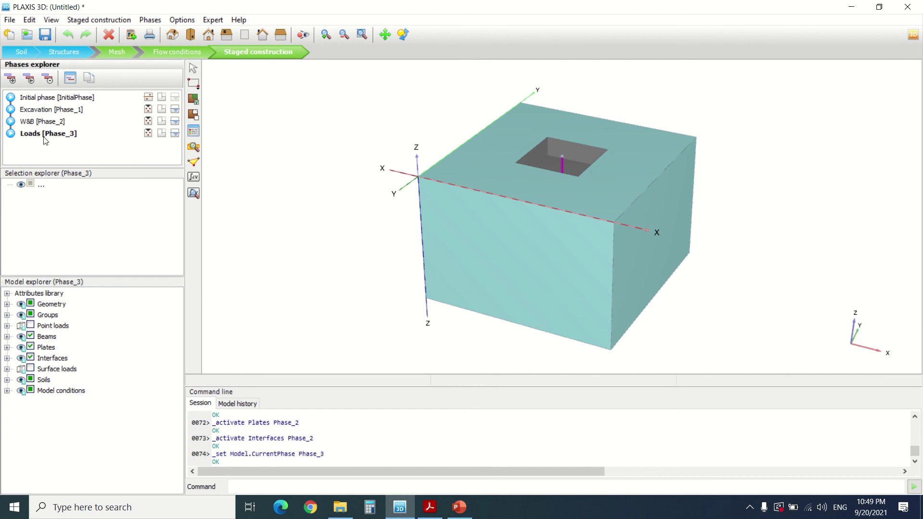
left_click(30, 369)
left_click(51, 327)
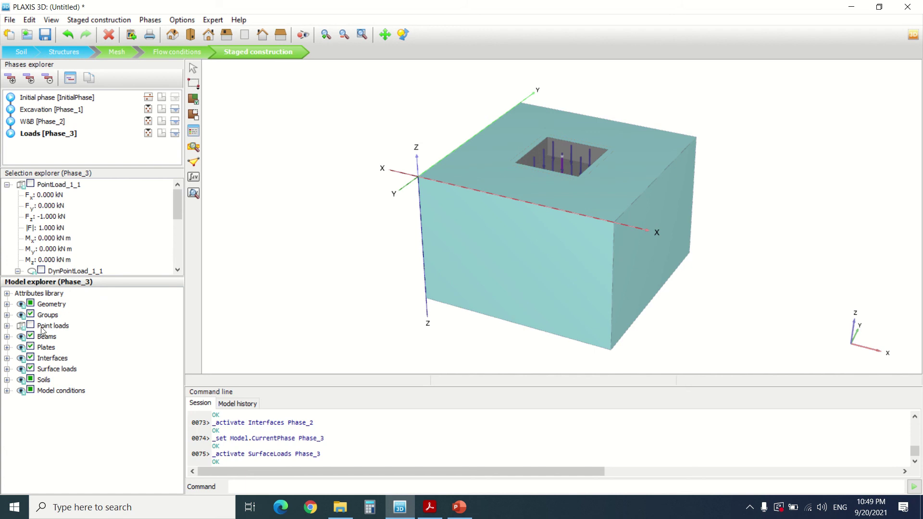
left_click(30, 325)
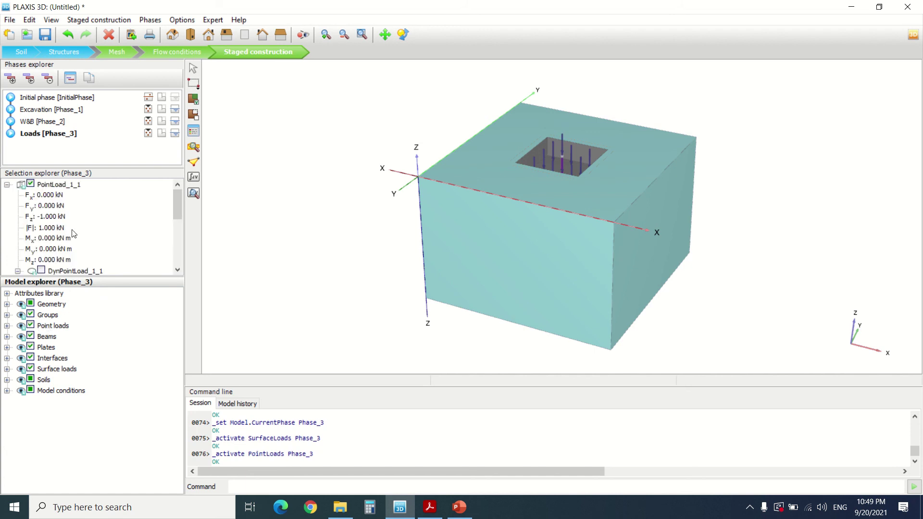
Set the point load's vertical force Fz to -1500 kN in the Loads phase
left_click(39, 216)
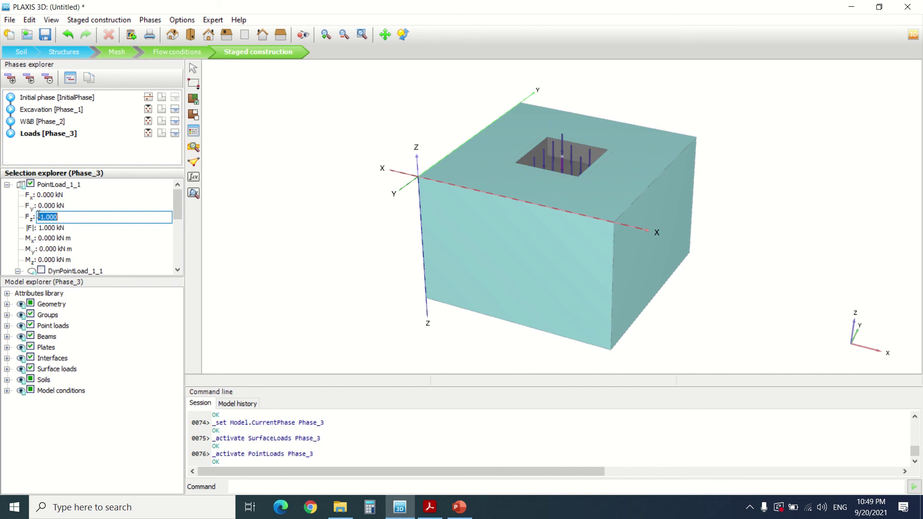
type("1")
type("-")
left_click(71, 369)
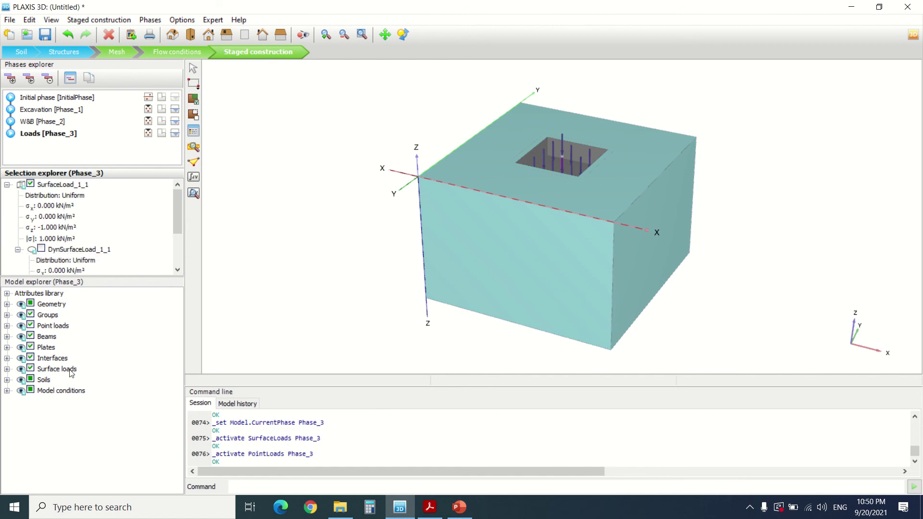
left_click(52, 326)
left_click(51, 217)
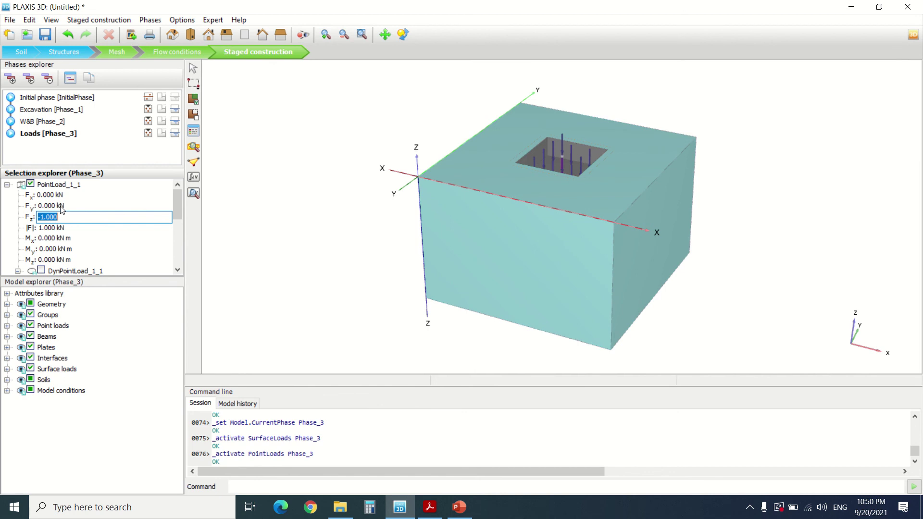
type("-1500")
key("Return")
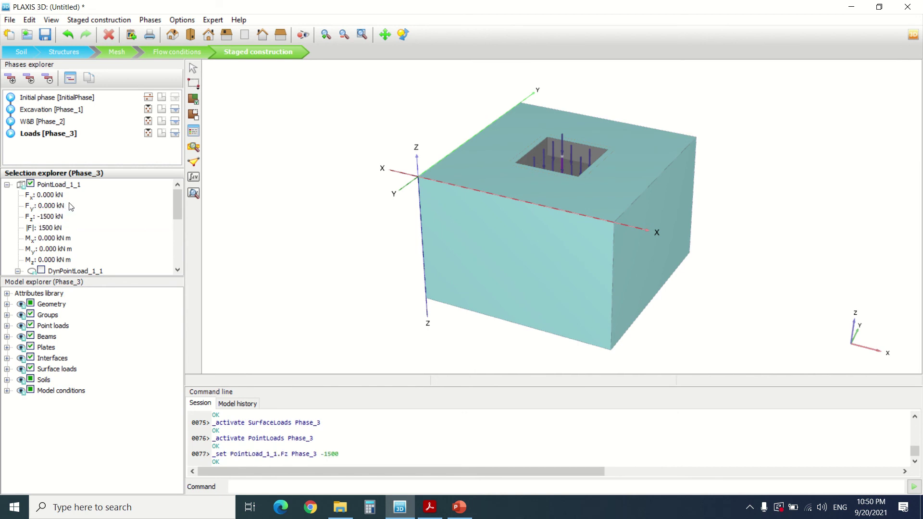
Set the surface load's vertical component σz to -6 kN/m² in the Loads phase
left_click(61, 368)
left_click(43, 227)
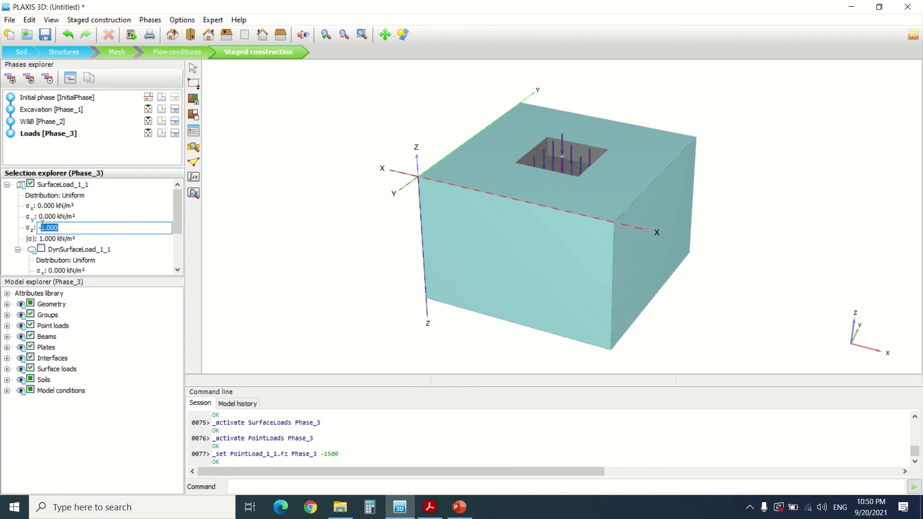
type("6")
key("Return")
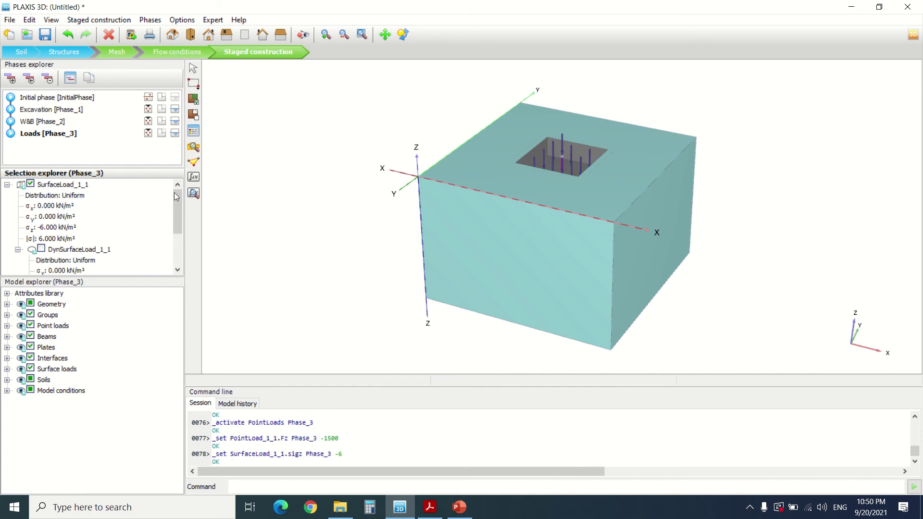
Try to start the calculation, cancel it and return to the Structures mode
left_click(195, 181)
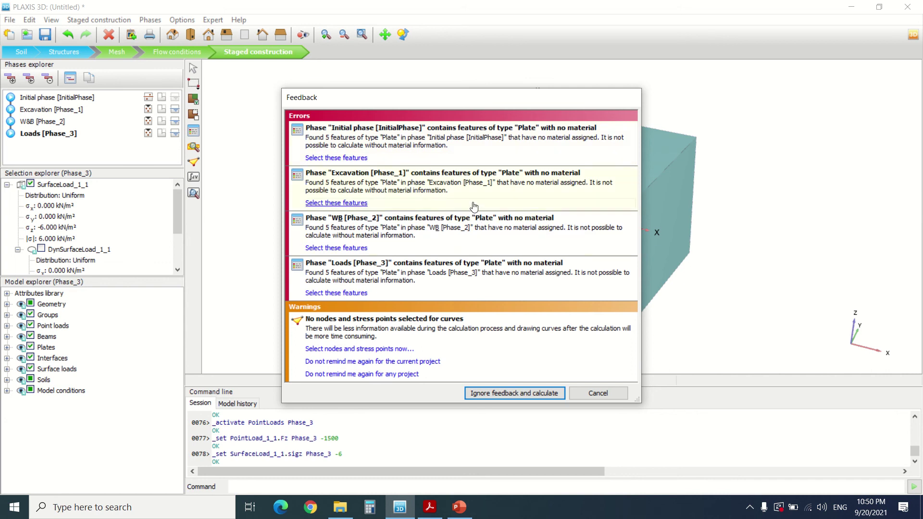
left_click(575, 393)
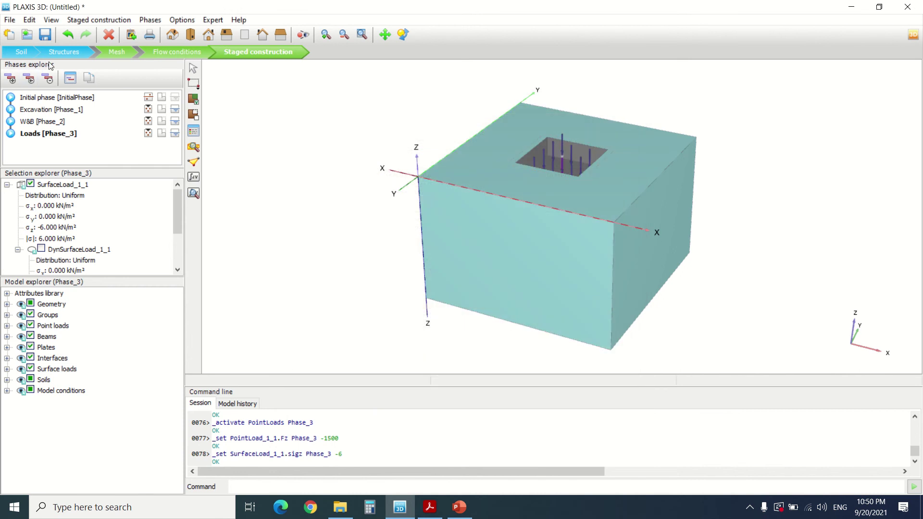
left_click(64, 52)
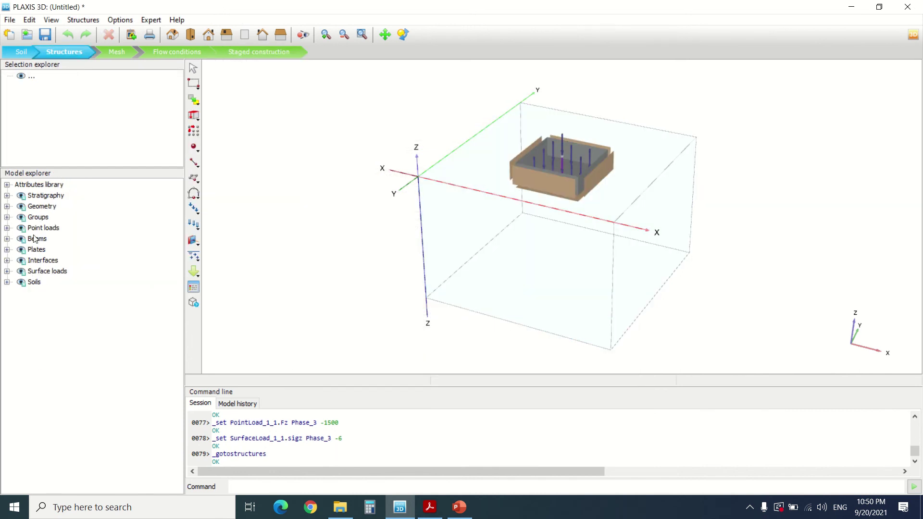
Select Plate_1 and Plate_5 to inspect them, and hide all plates, the surface loads and the geometry surfaces
left_click(7, 250)
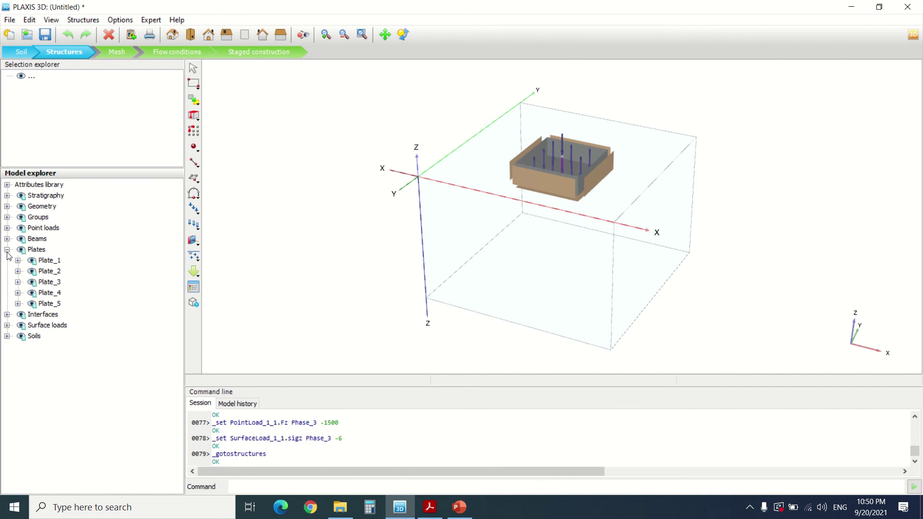
left_click(56, 263)
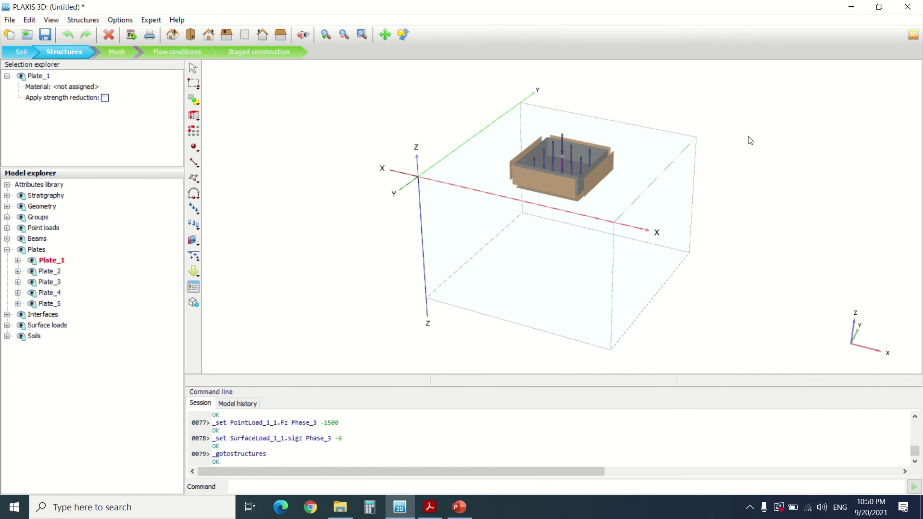
scroll(702, 133, "up", 3)
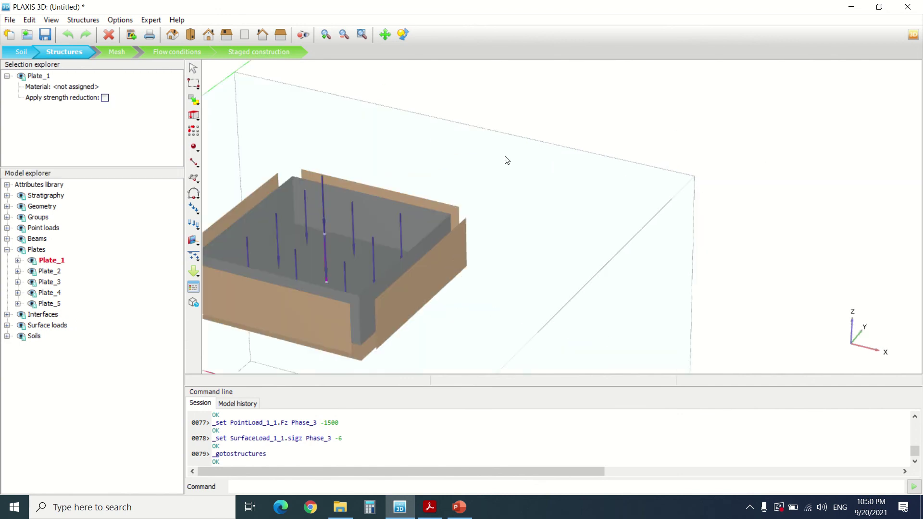
left_click(58, 304)
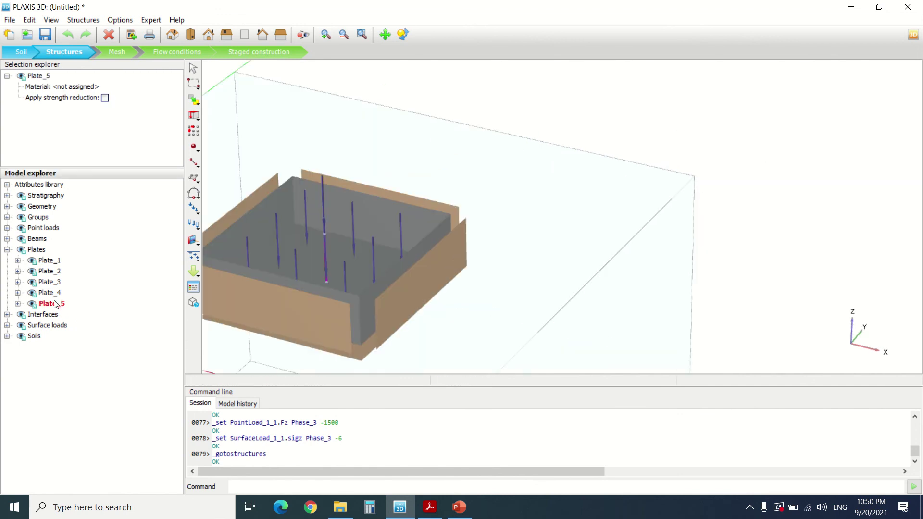
left_click(32, 304)
left_click(32, 272)
left_click(21, 325)
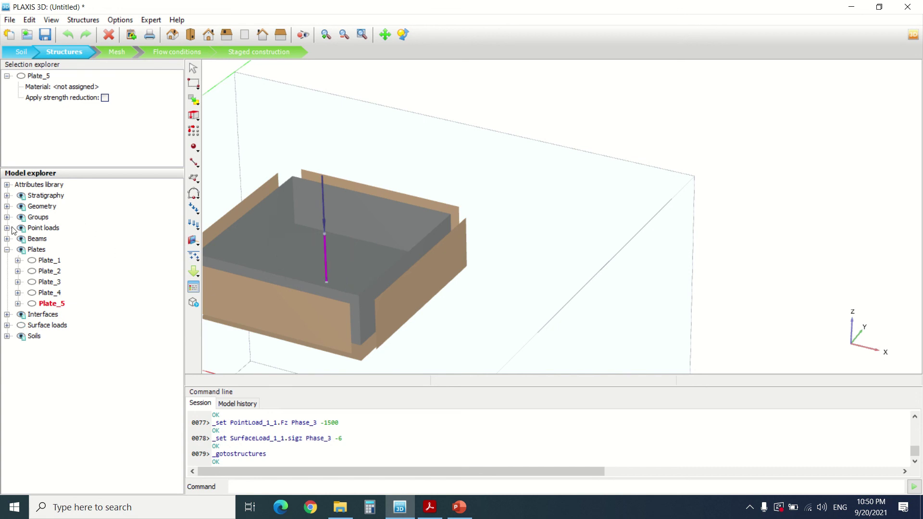
left_click(6, 207)
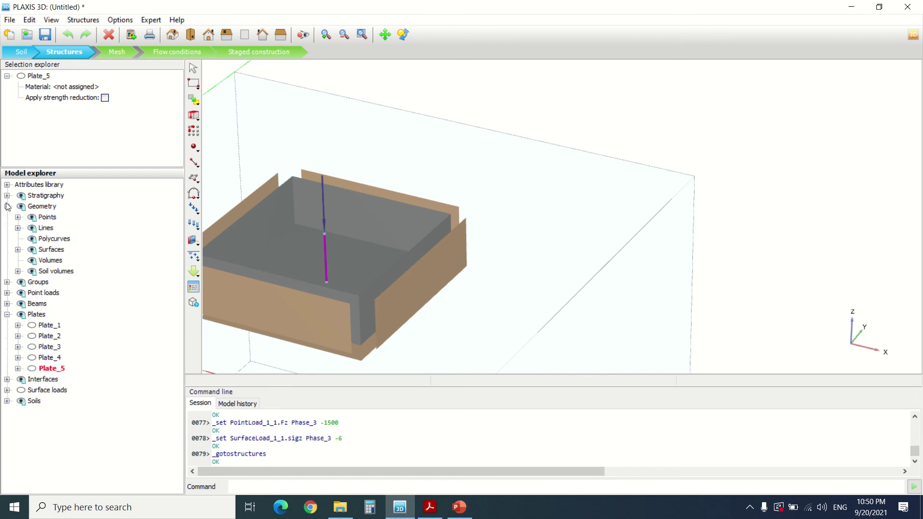
left_click(32, 250)
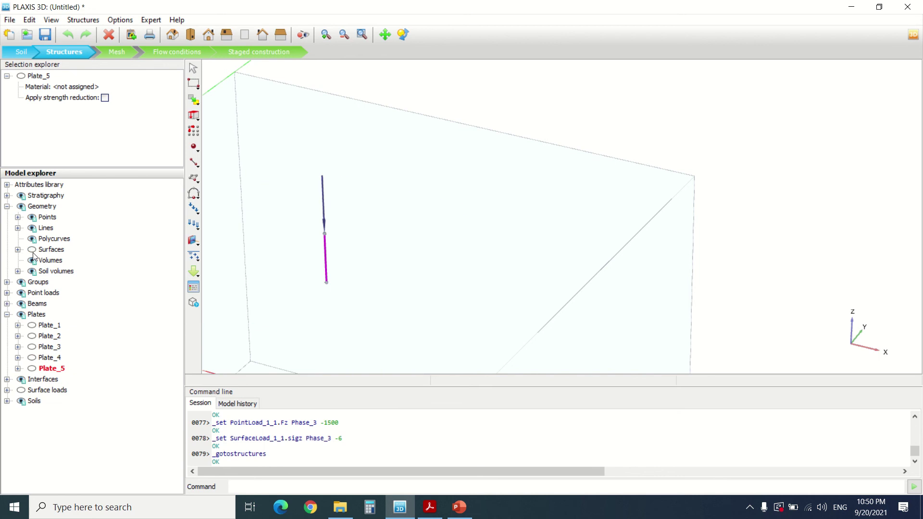
Show all five plates and the surfaces Polygon_Volume_1_2 to Polygon_Volume_1_6 again
left_click(44, 337)
scroll(663, 74, "down", 3)
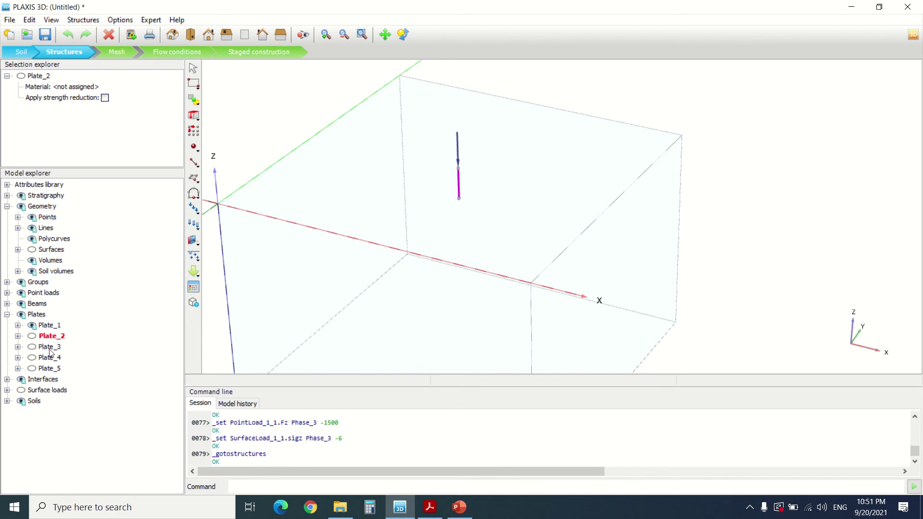
left_click(30, 338)
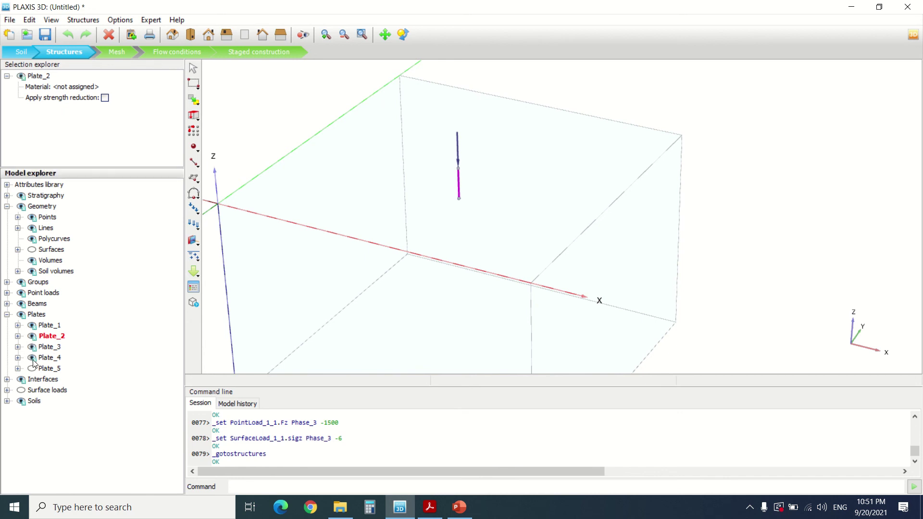
left_click(18, 250)
left_click(42, 261)
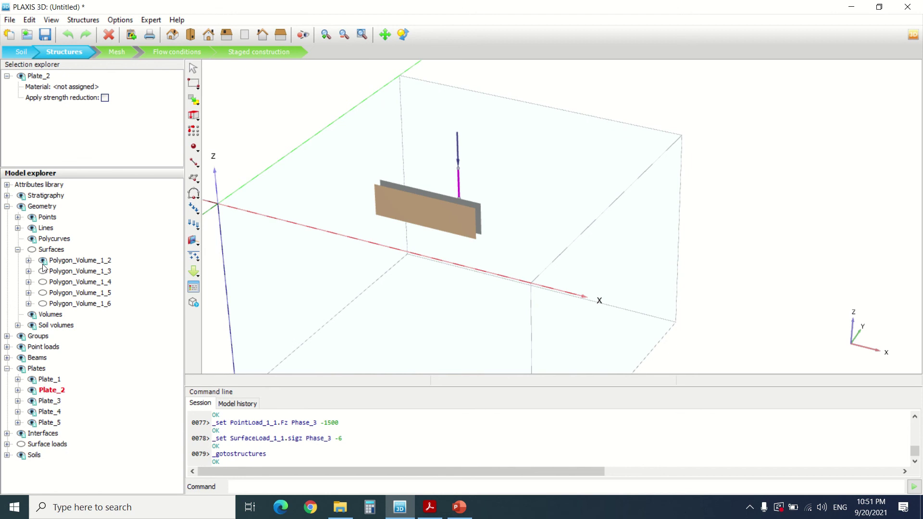
left_click(42, 282)
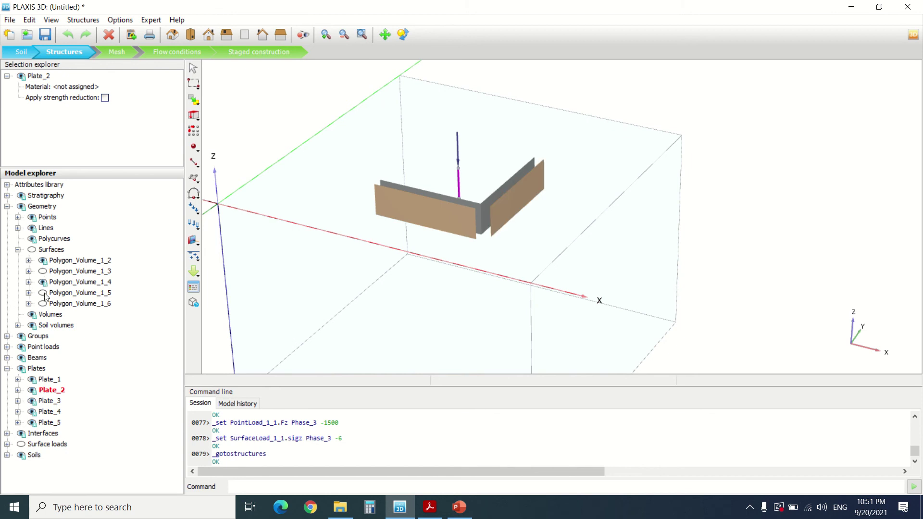
left_click(43, 293)
left_click(43, 271)
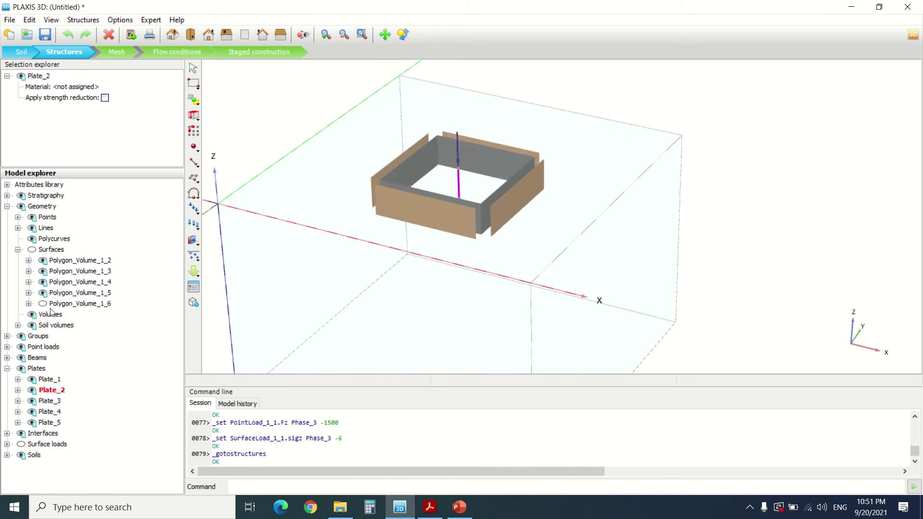
left_click(56, 304)
left_click(50, 304)
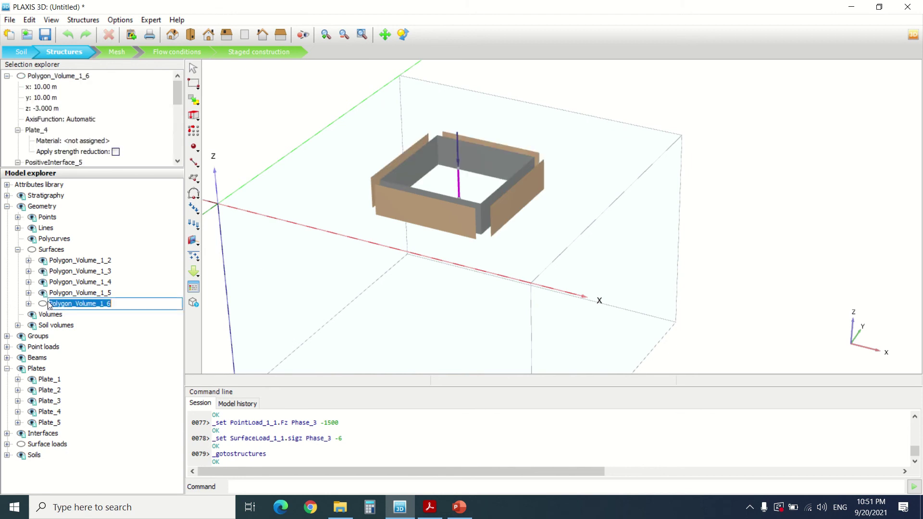
left_click(43, 304)
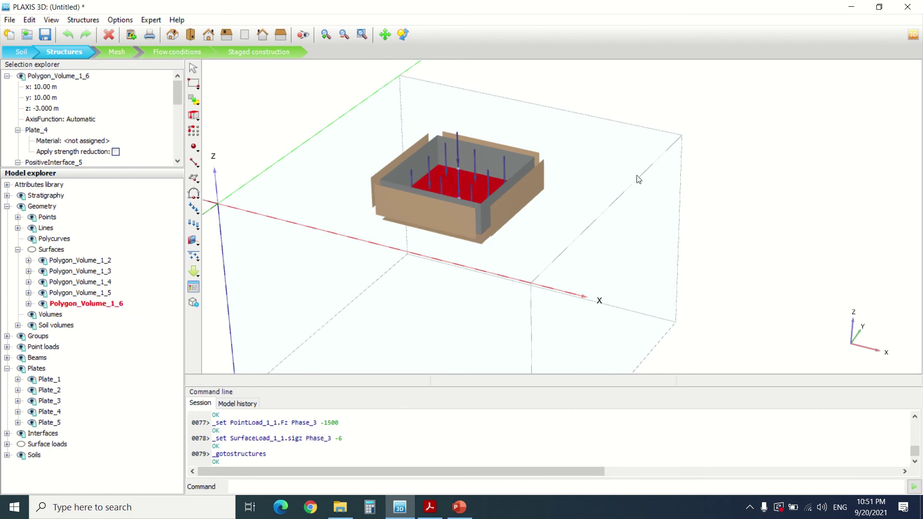
Assign the BW material to the plates of the box's four side walls together
scroll(446, 160, "up", 5)
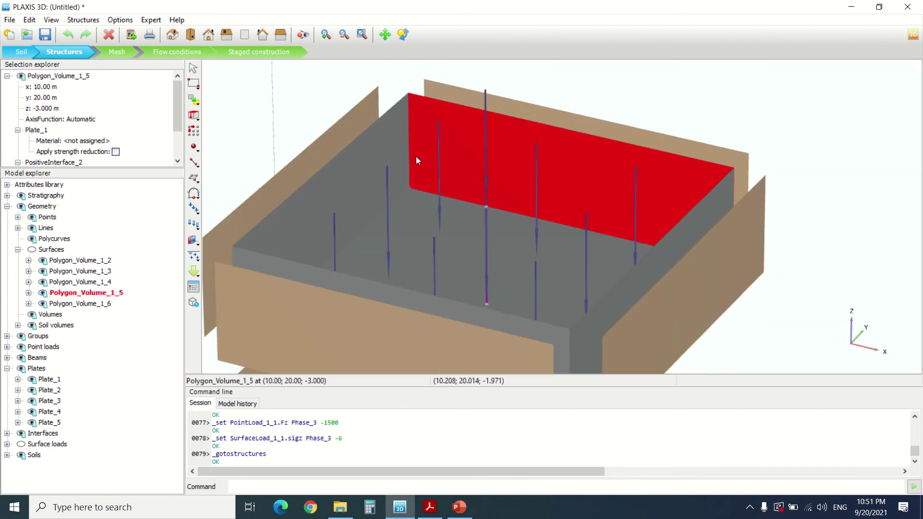
right_click(403, 145)
mouse_move(481, 243)
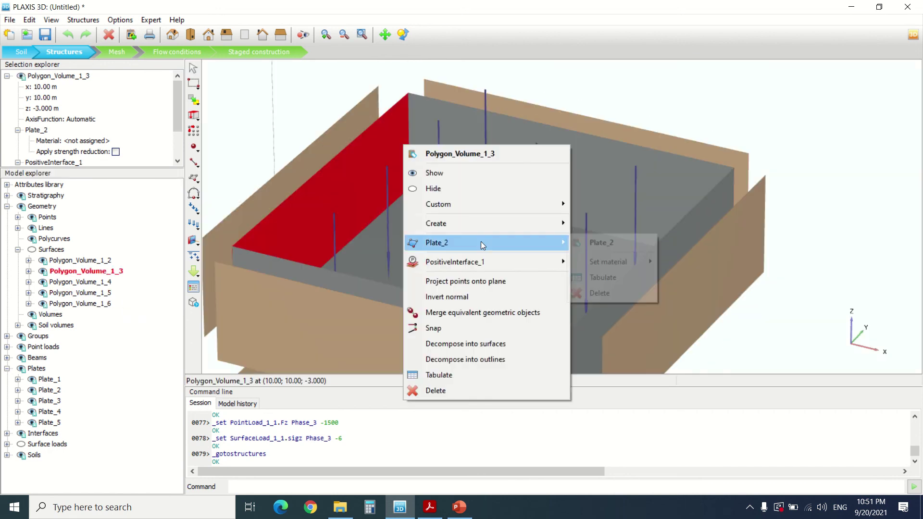
mouse_move(639, 261)
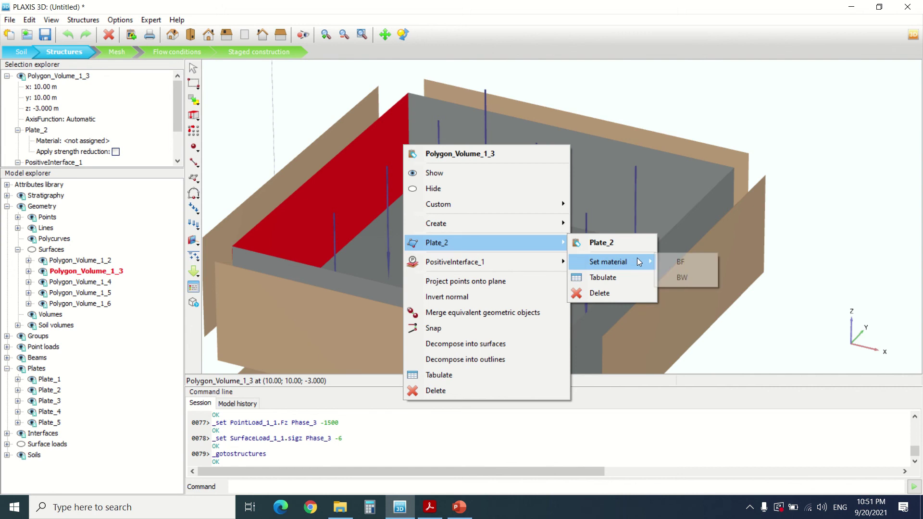
left_click(589, 147)
left_click(667, 238, "ctrl")
left_click(371, 174, "ctrl")
left_click(303, 265, "ctrl")
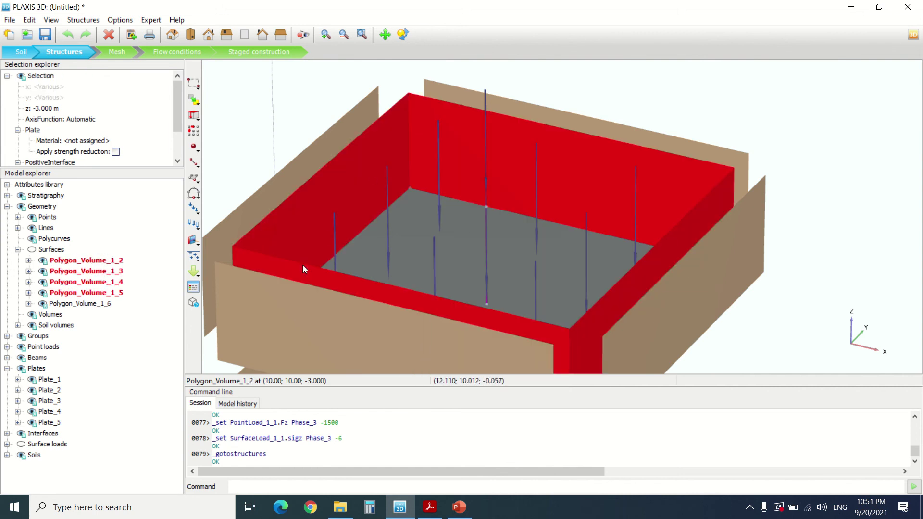
right_click(321, 195)
mouse_move(455, 287)
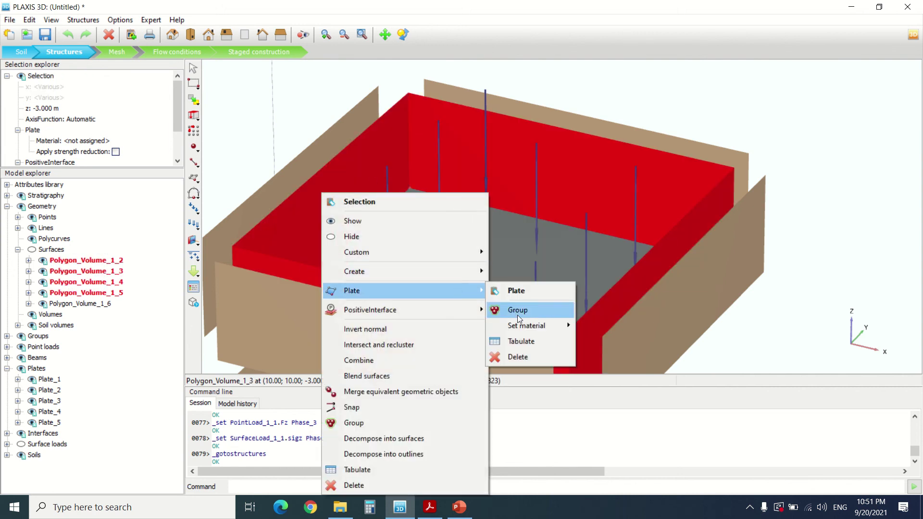
mouse_move(528, 327)
left_click(590, 339)
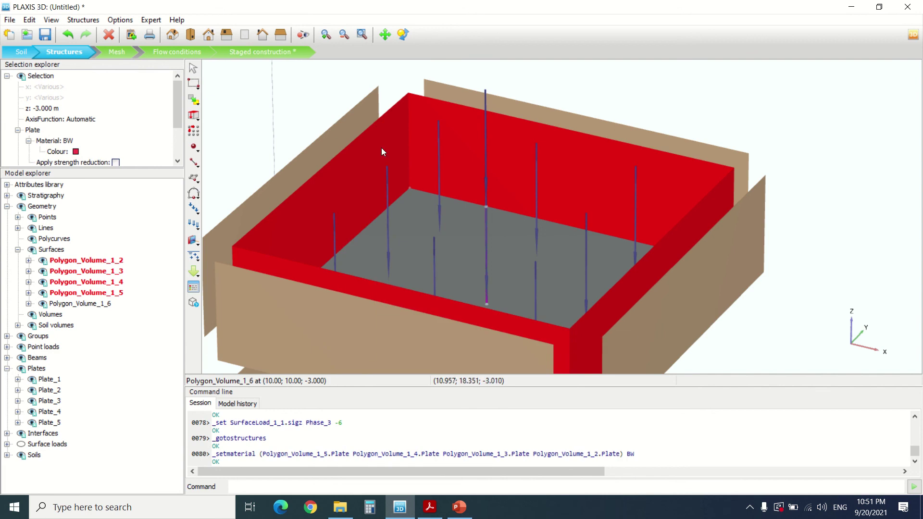
left_click(620, 88)
scroll(443, 128, "down", 3)
Try to start the calculation in the Staged construction mode, cancel it, and review each construction phase
left_click(255, 53)
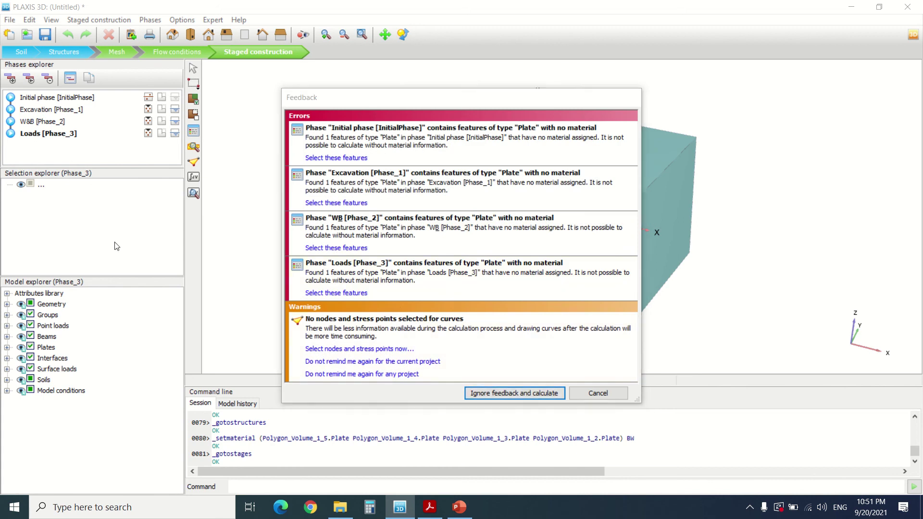
left_click(599, 393)
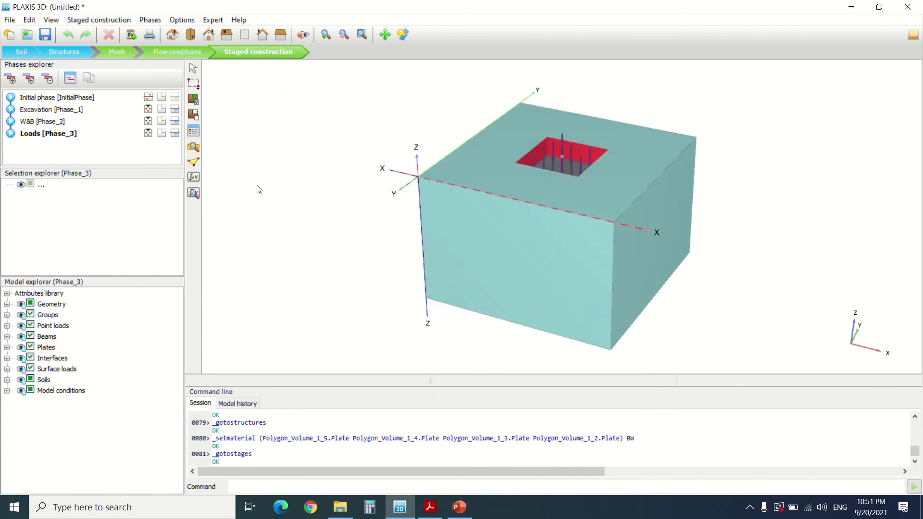
left_click(28, 124)
left_click(50, 110)
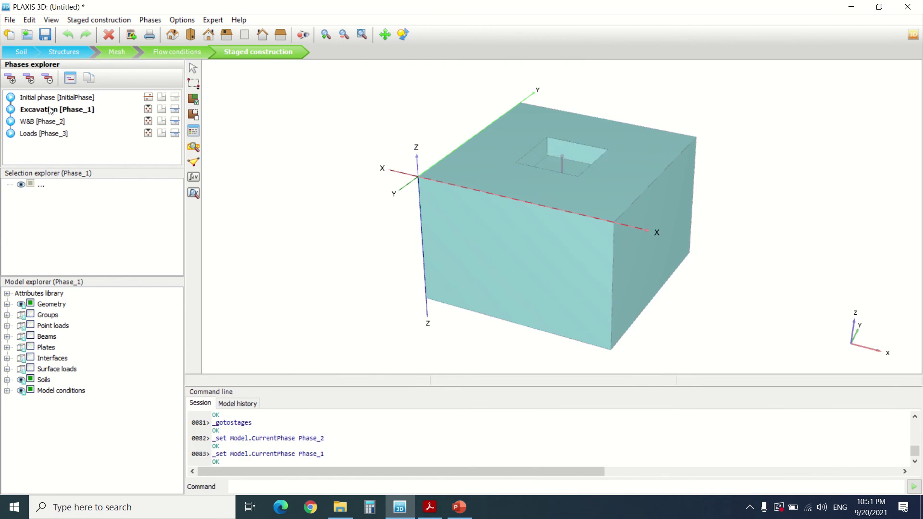
left_click(44, 98)
left_click(50, 110)
left_click(53, 122)
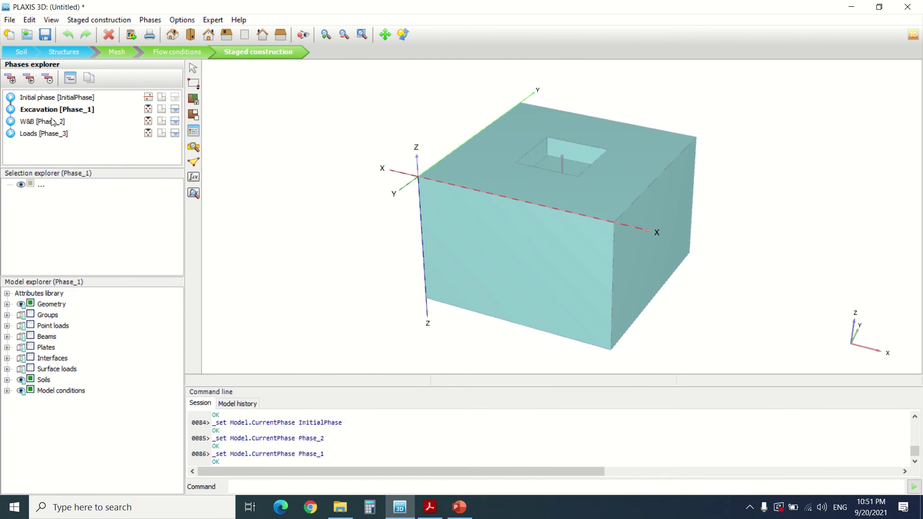
left_click(58, 134)
Try to start the calculation from the Loads phase and select the Excavation phase's plate without material to identify it
left_click(193, 177)
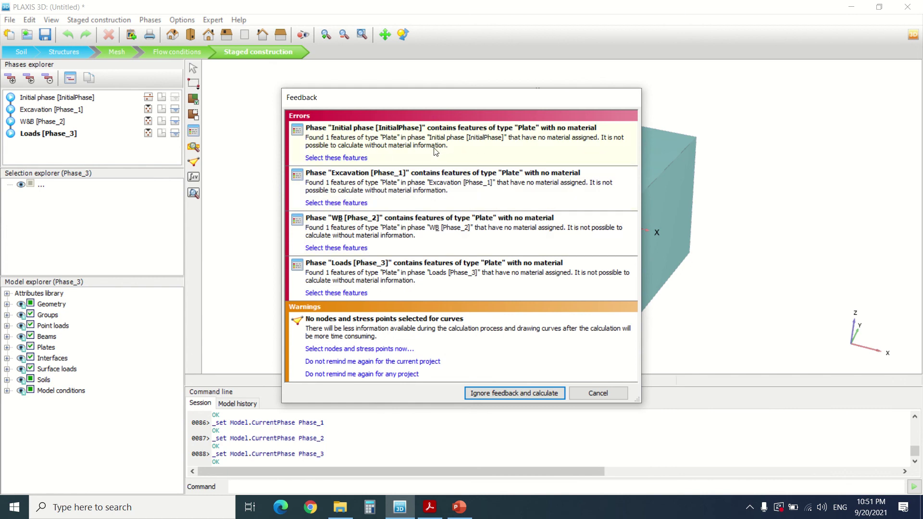
left_click(344, 203)
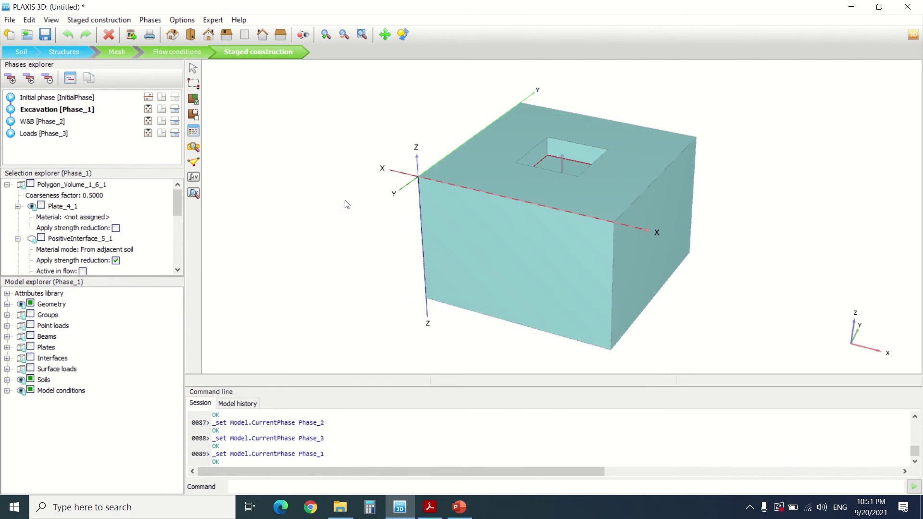
left_click(348, 189)
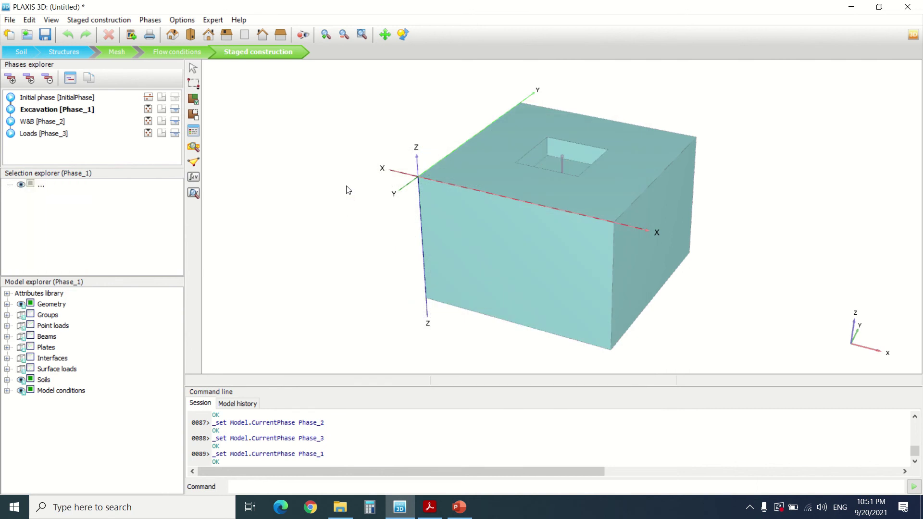
Return to the Structures mode and assign the BF material to the box's bottom plate
left_click(64, 52)
scroll(555, 163, "up", 6)
right_click(574, 177)
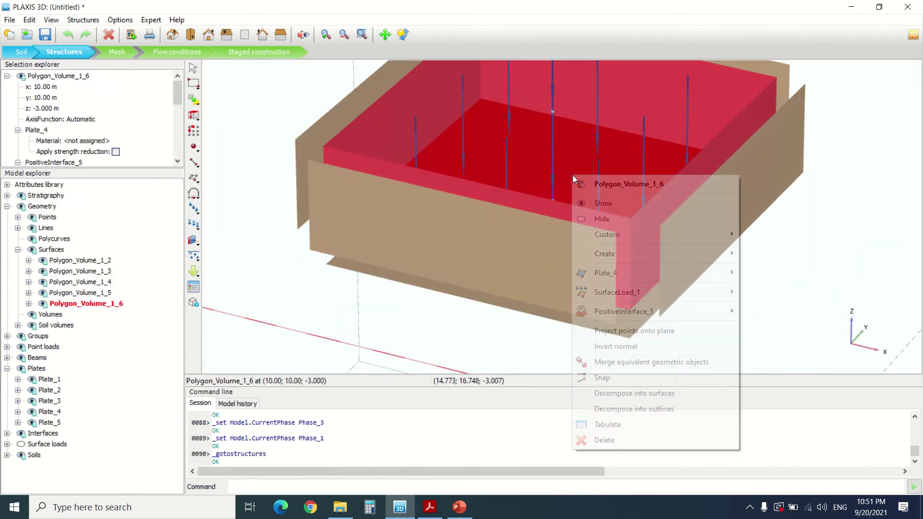
mouse_move(714, 278)
mouse_move(768, 291)
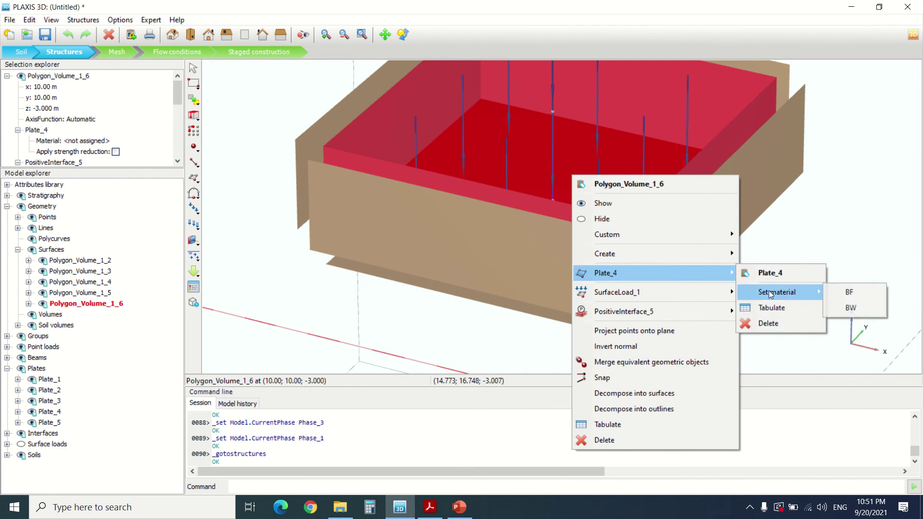
left_click(852, 294)
left_click(447, 329)
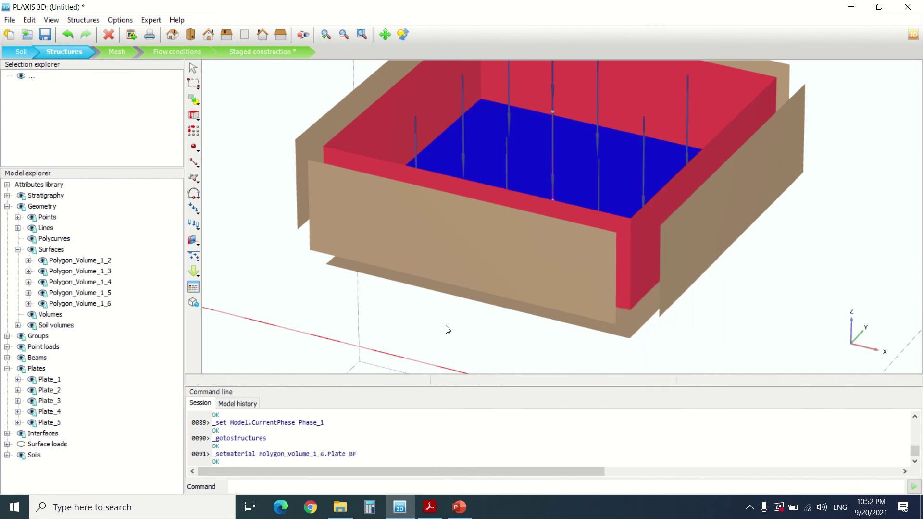
Calculate all construction phases from the Loads phase in Staged construction, ignoring the feedback about unselected curve points
left_click(245, 50)
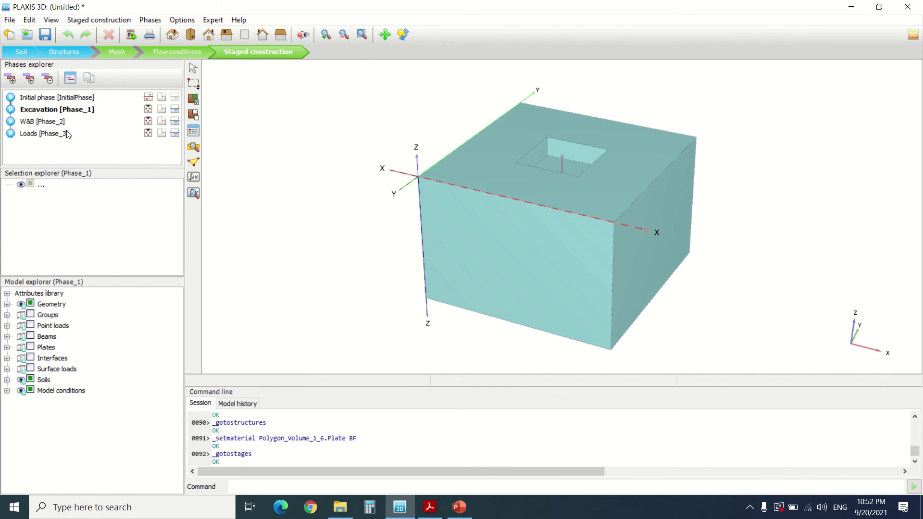
left_click(68, 134)
left_click(195, 178)
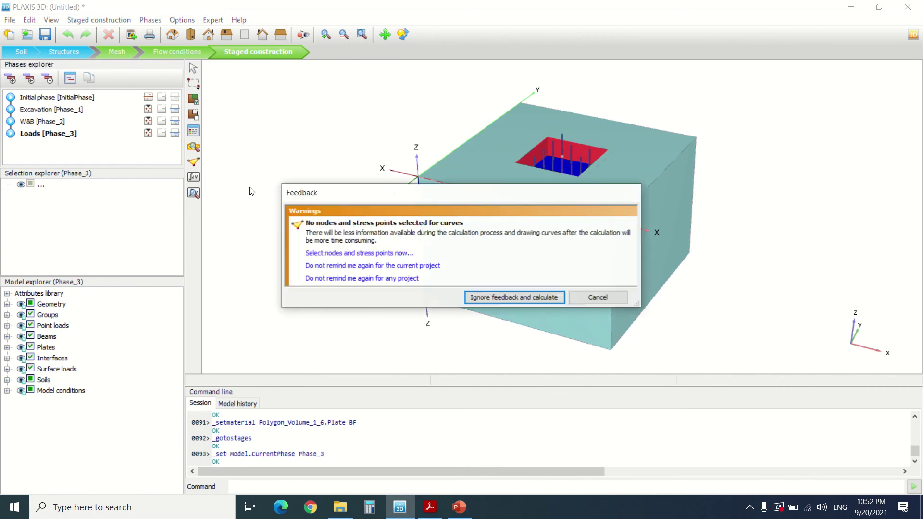
left_click(488, 298)
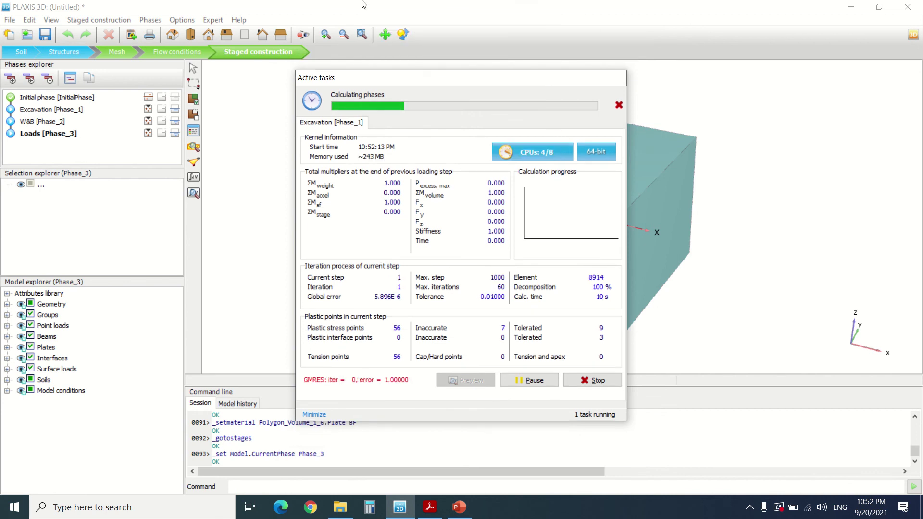
left_click(388, 25)
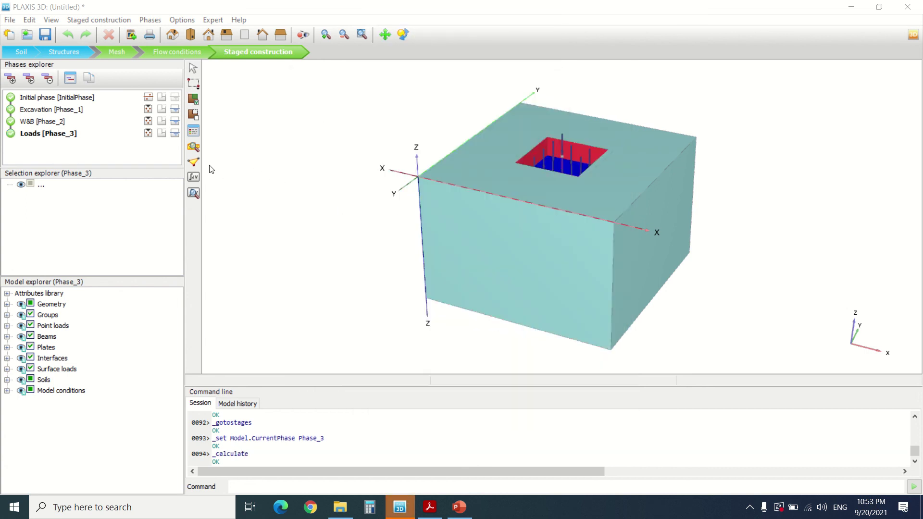
Open the Loads phase's calculation results in PLAXIS 3D Output, dismissing the licence notice and news feed, and maximize the results window
left_click(194, 195)
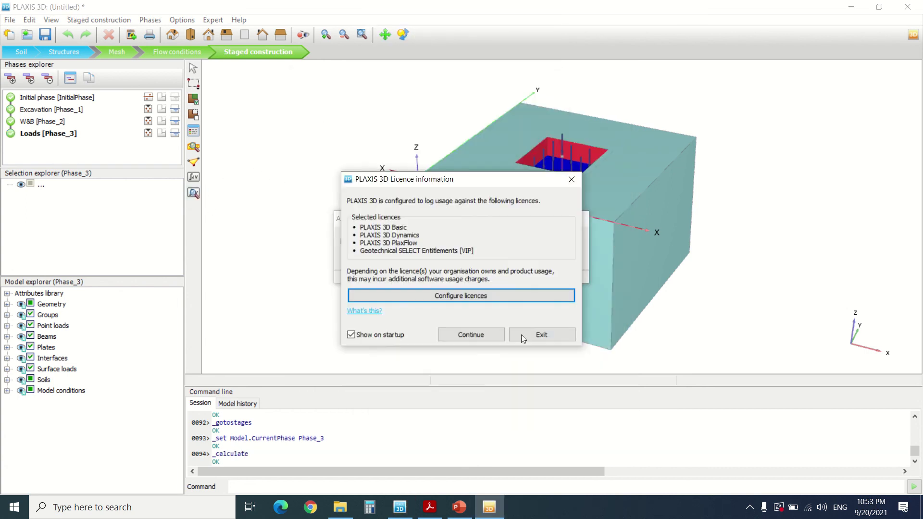
left_click(489, 338)
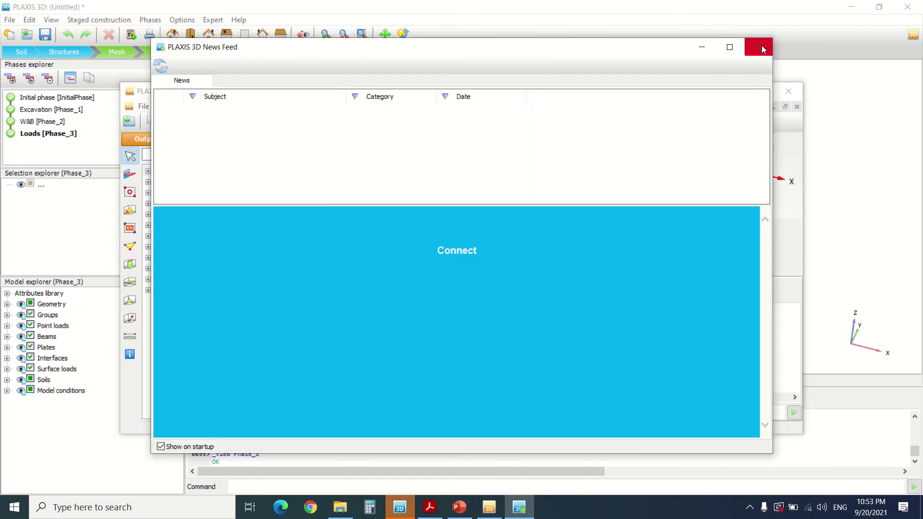
left_click(762, 45)
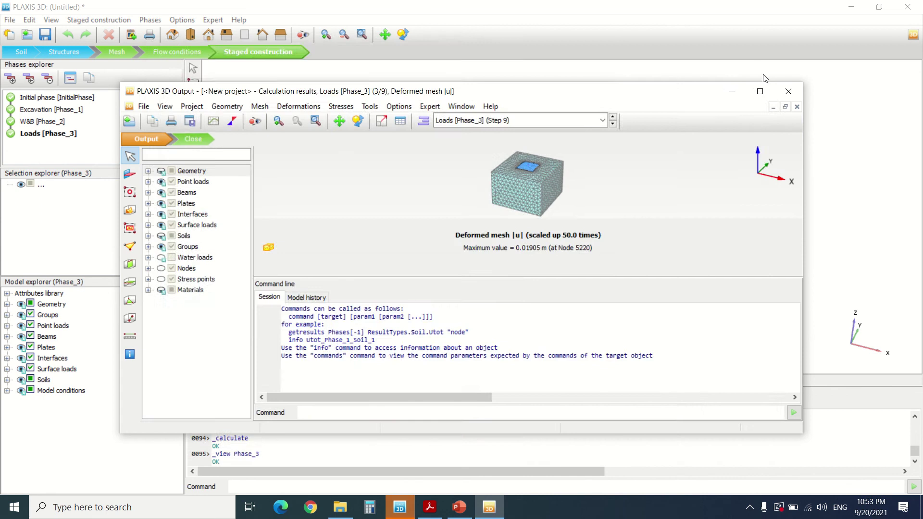
left_click(763, 92)
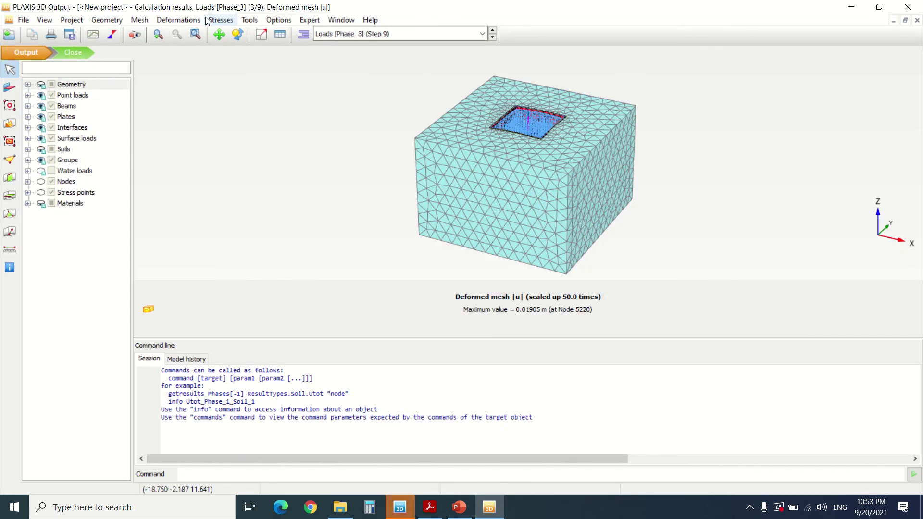
Display the Loads phase's deformed mesh |u| and examine it around the loaded box
left_click(191, 22)
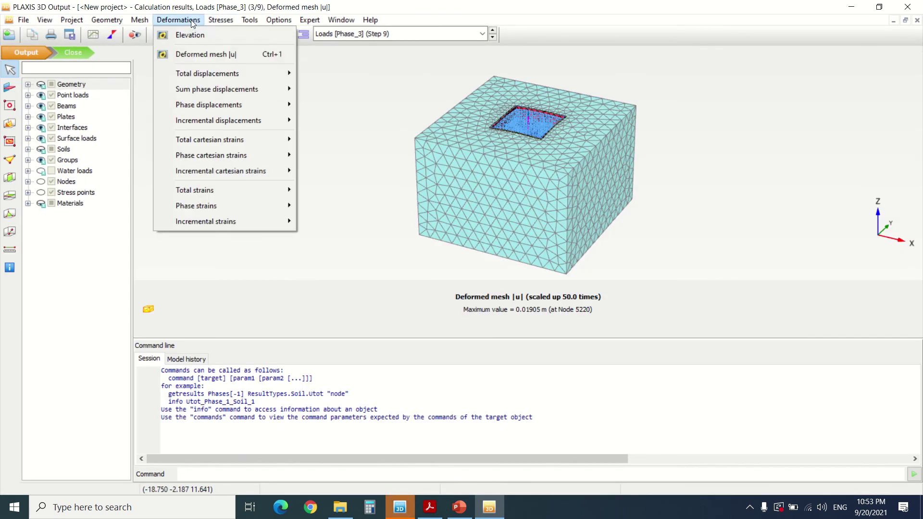
left_click(213, 52)
scroll(538, 115, "up", 8)
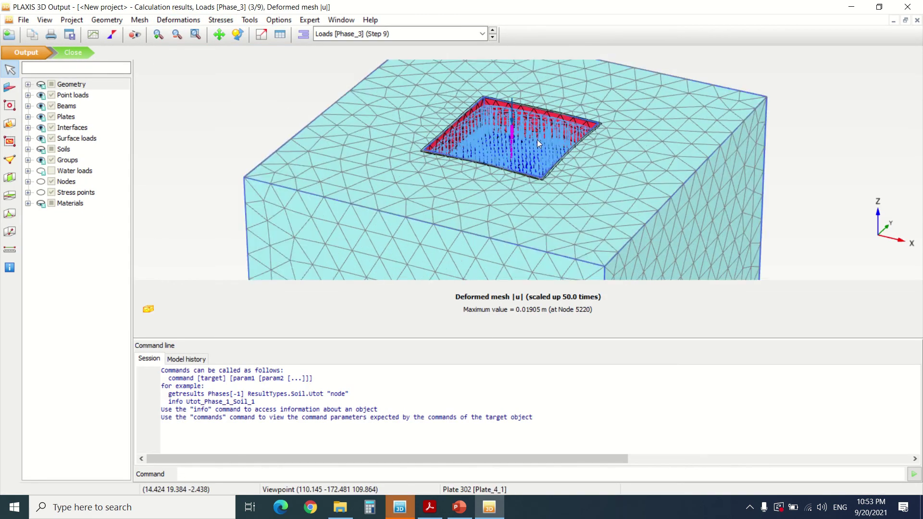
scroll(267, 118, "down", 2)
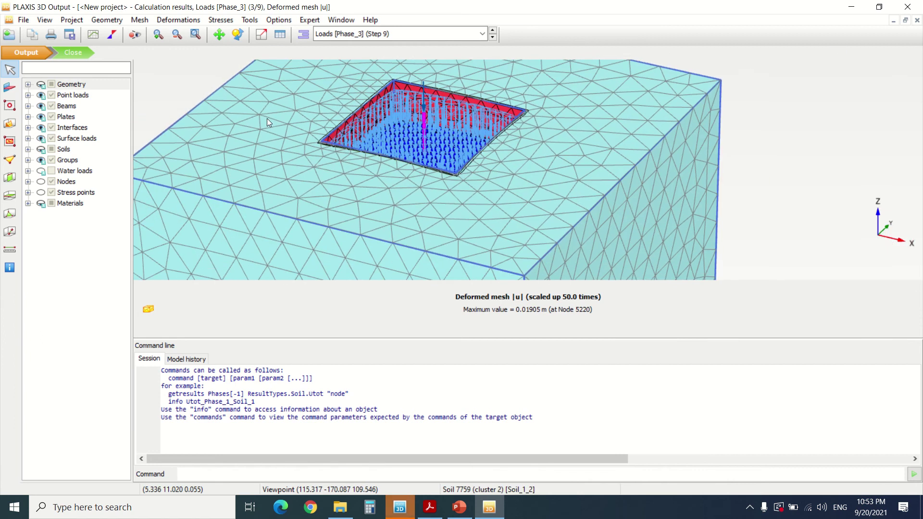
Show the deformed mesh of the Excavation phase and collapse the command line area to enlarge the model view
left_click(377, 34)
left_click(380, 60)
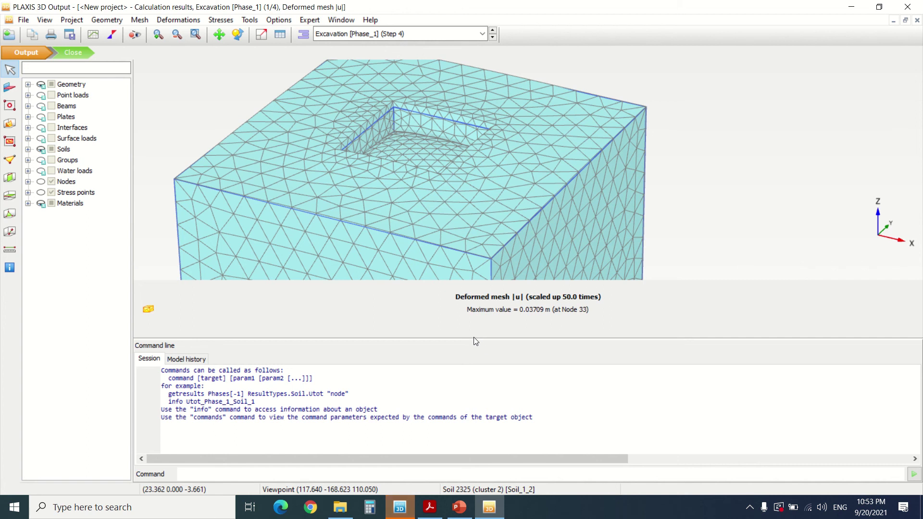
left_click_drag(476, 339, 513, 517)
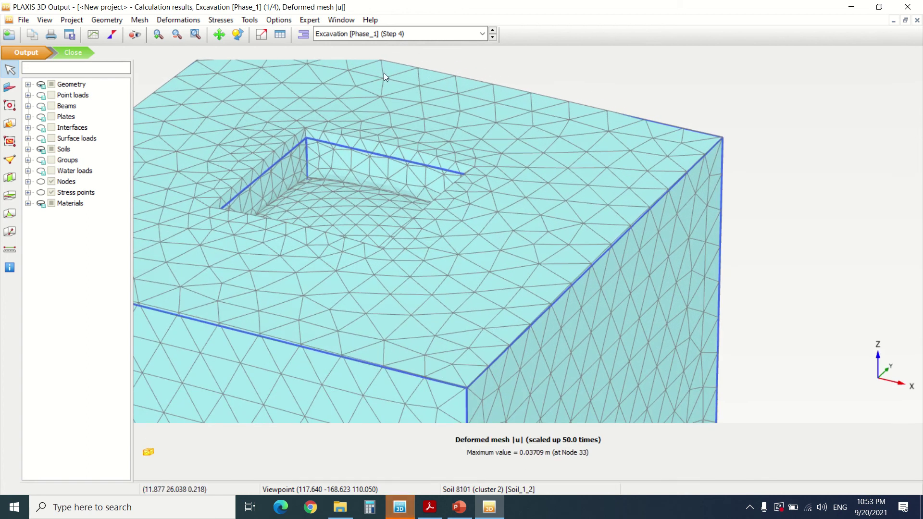
Show the W&B phase's deformed mesh and examine the plates and central beam up close
left_click(391, 39)
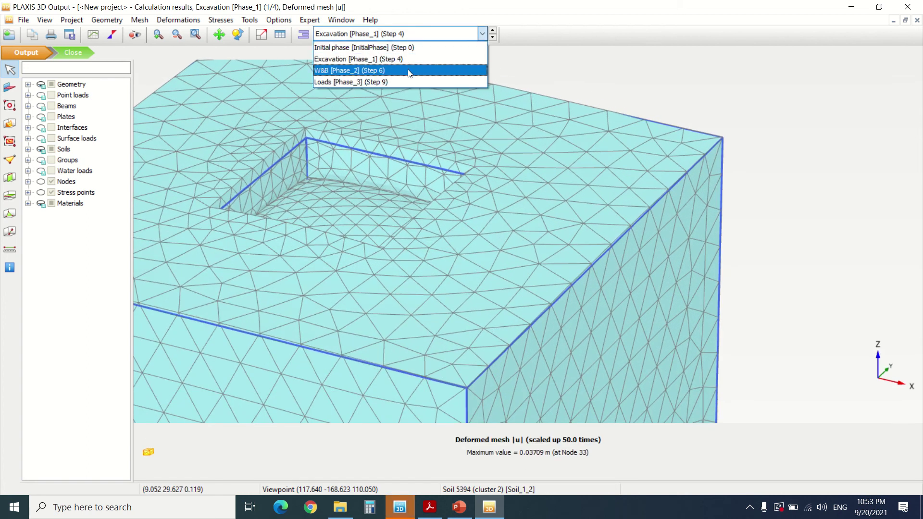
left_click(408, 69)
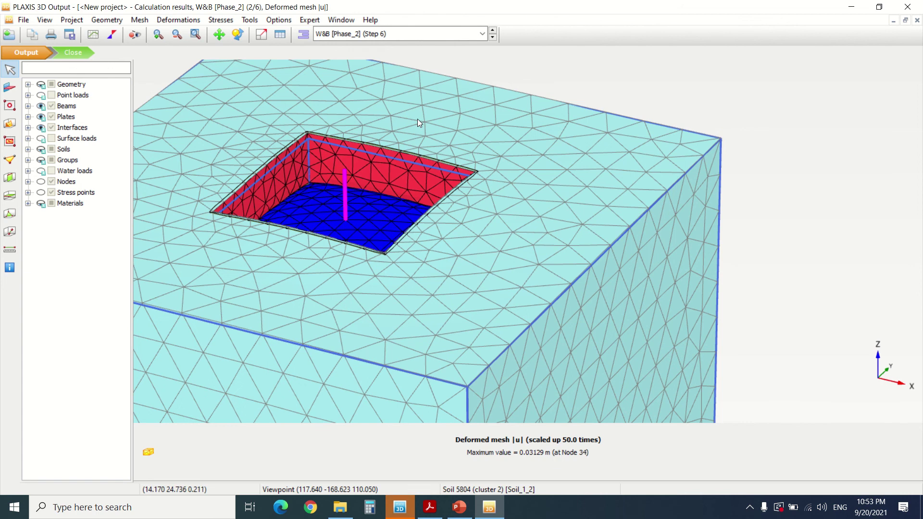
right_click_drag(451, 214, 451, 249)
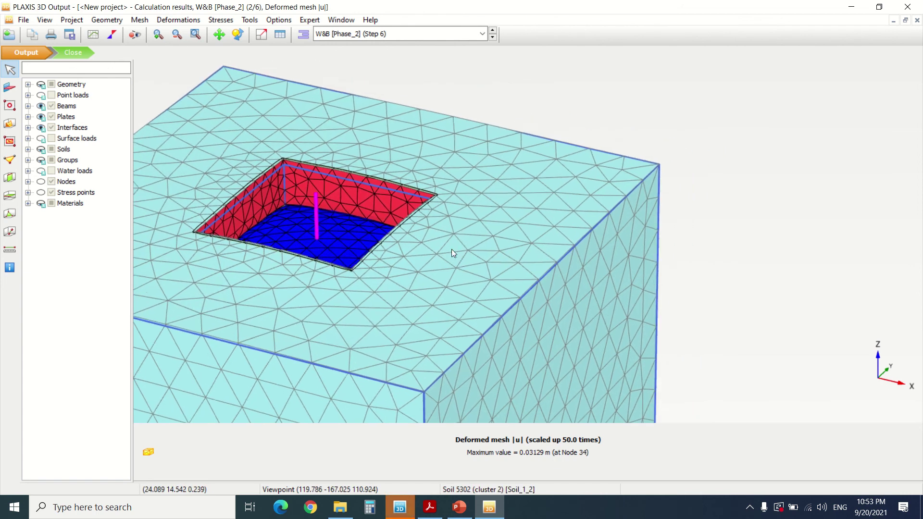
scroll(261, 251, "up", 6)
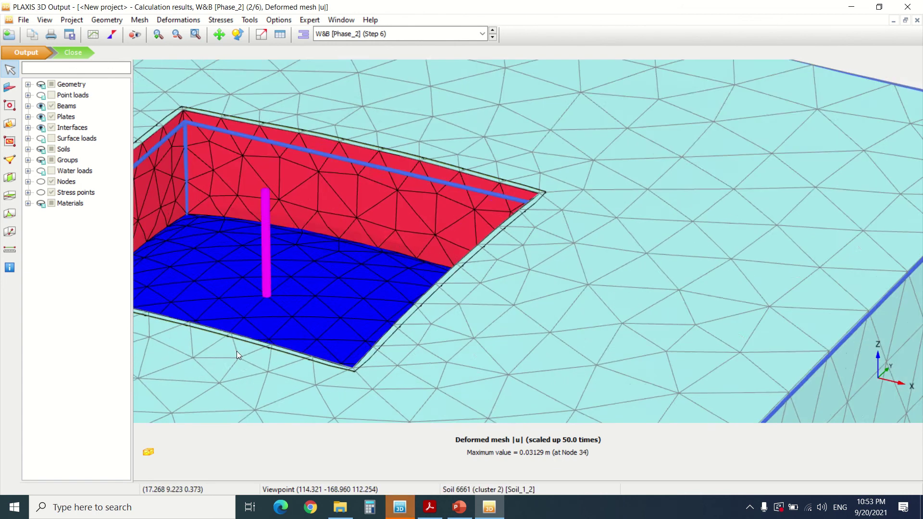
Show the deformed mesh of the Loads phase again and close the results to return to the PLAXIS 3D model
left_click(406, 34)
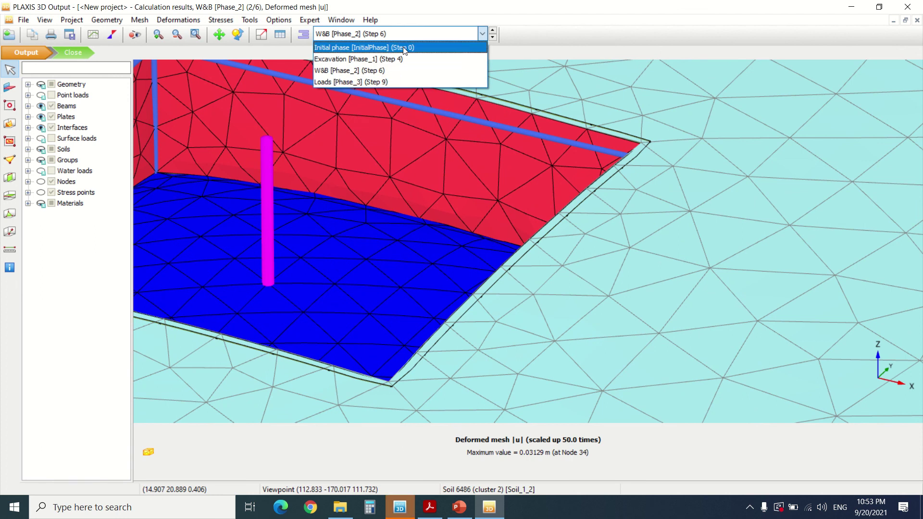
left_click(414, 84)
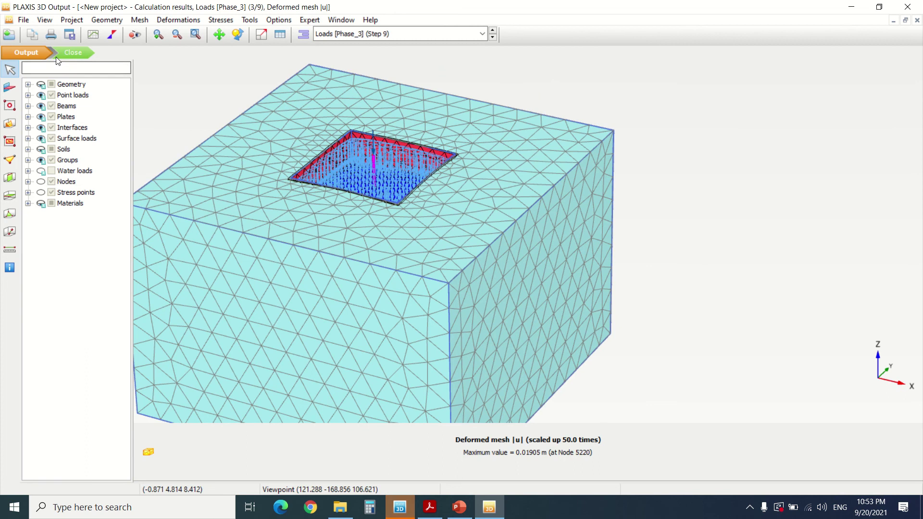
left_click(59, 55)
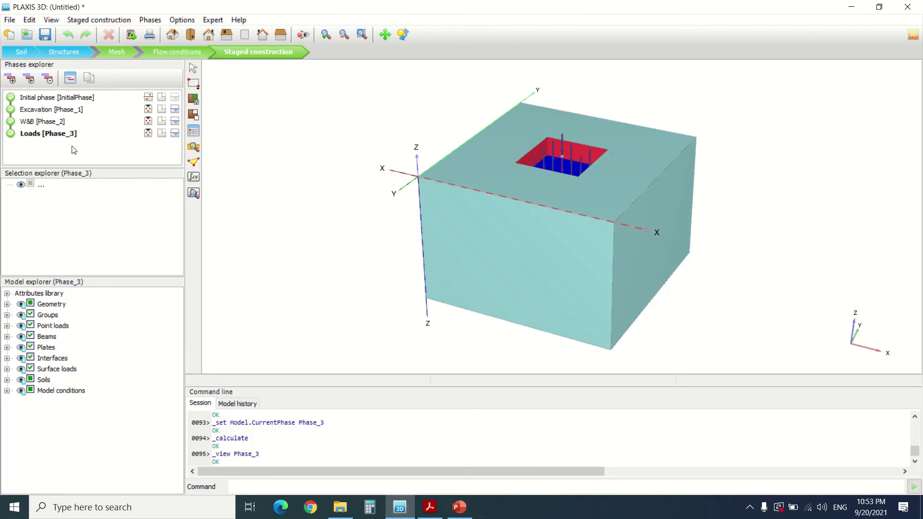
Review the load components of the surface load and the point load in the Loads phase
left_click(49, 369)
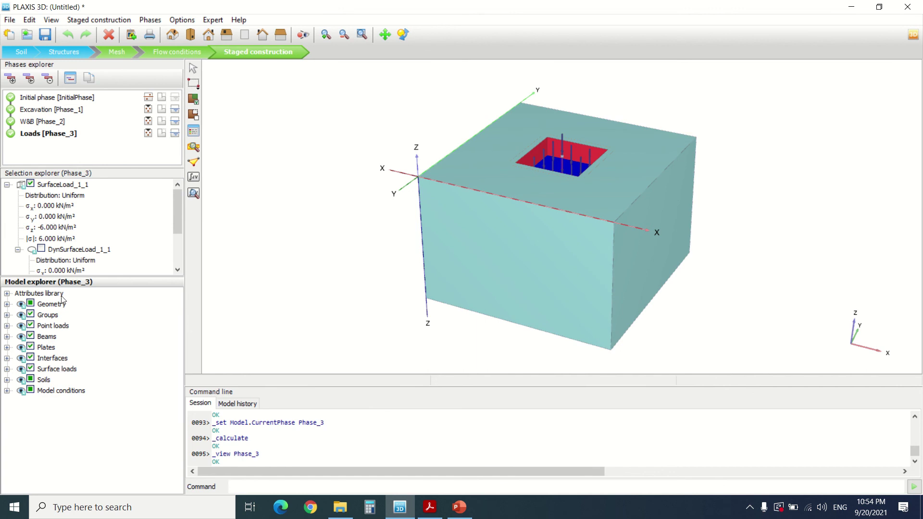
left_click(57, 327)
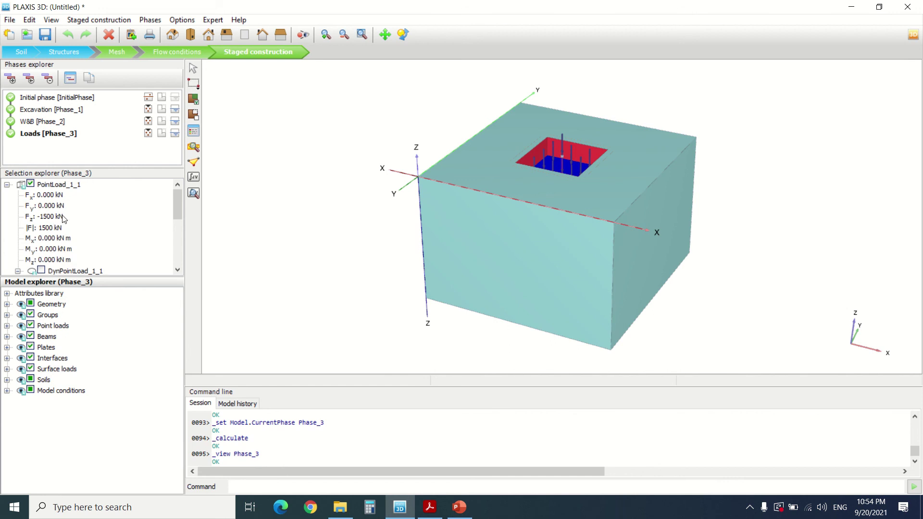
scroll(94, 216, "down", 3)
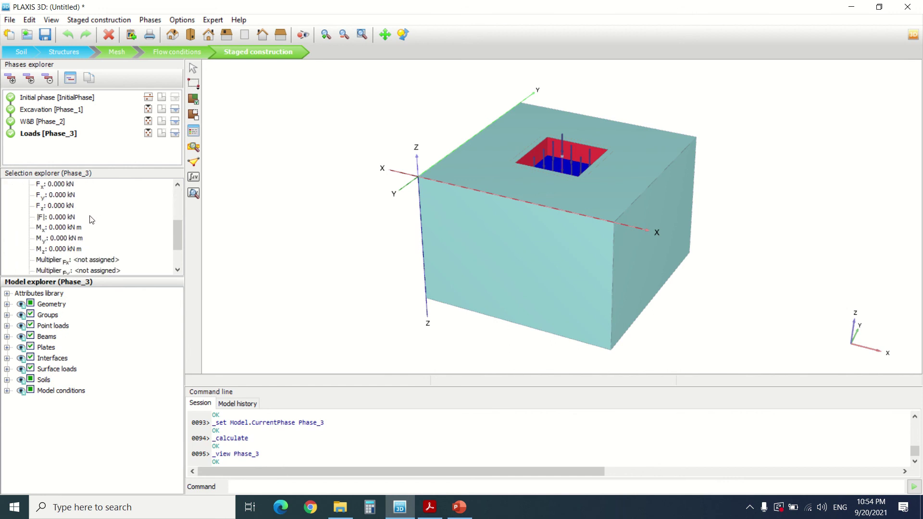
scroll(91, 219, "down", 1)
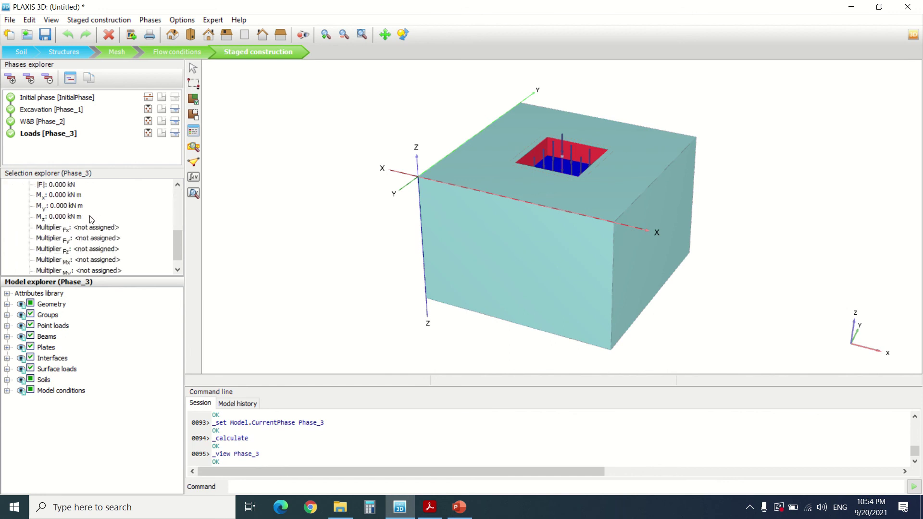
Reopen the Loads phase's results in PLAXIS 3D Output, accepting the licence notice and closing the news feed
left_click(194, 192)
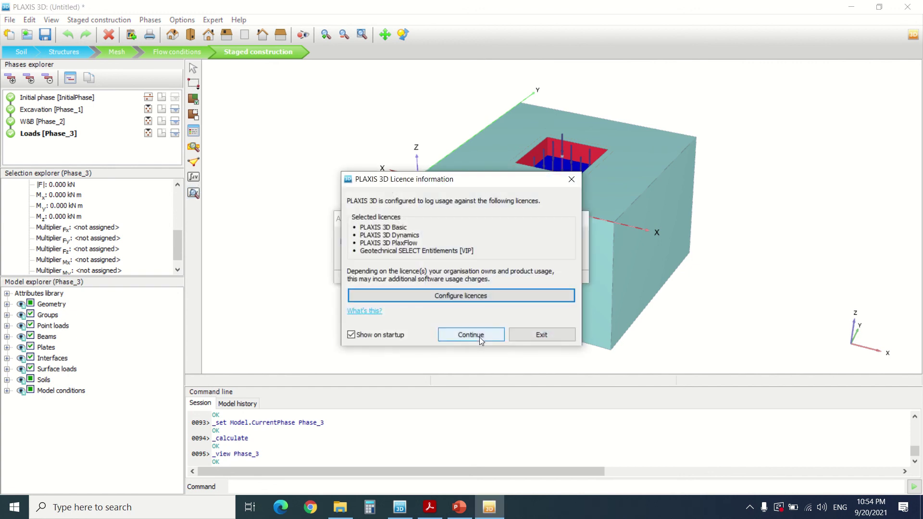
left_click(480, 335)
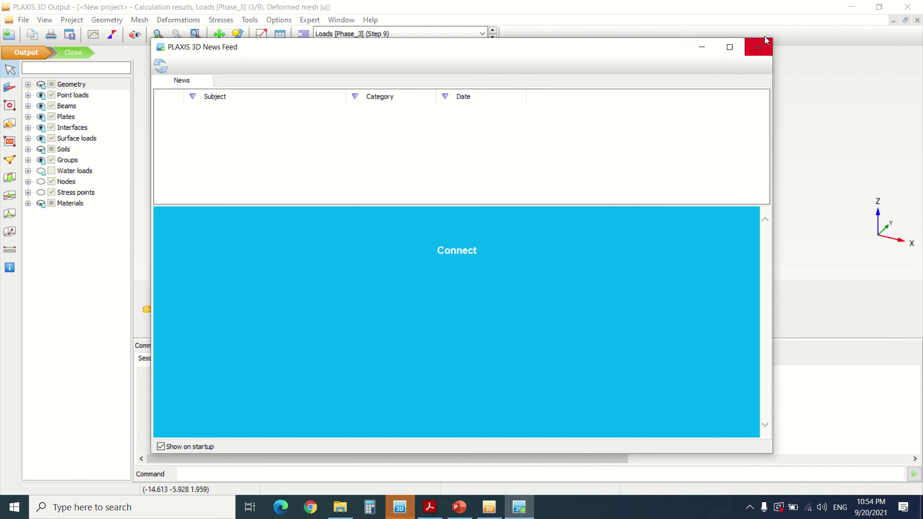
left_click(758, 46)
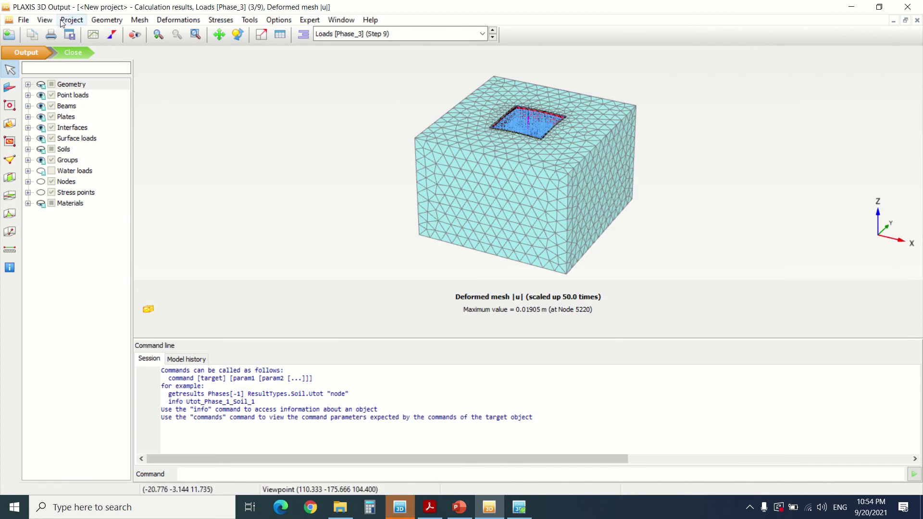
Set the viewpoint of the deformed mesh to the standard top view
left_click(45, 20)
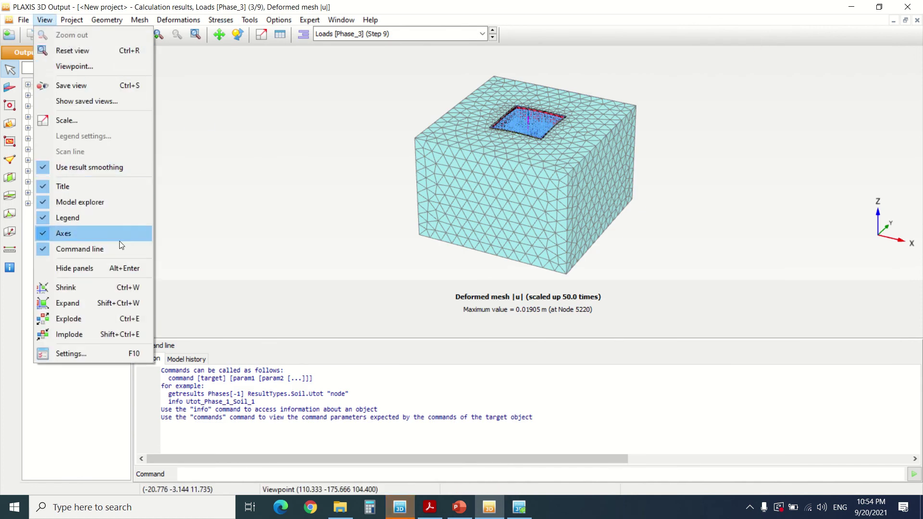
left_click(105, 66)
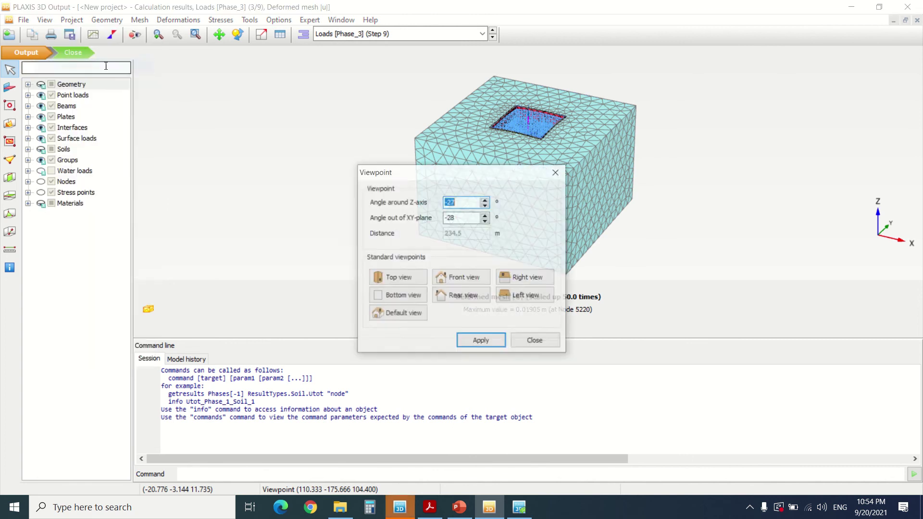
left_click(403, 277)
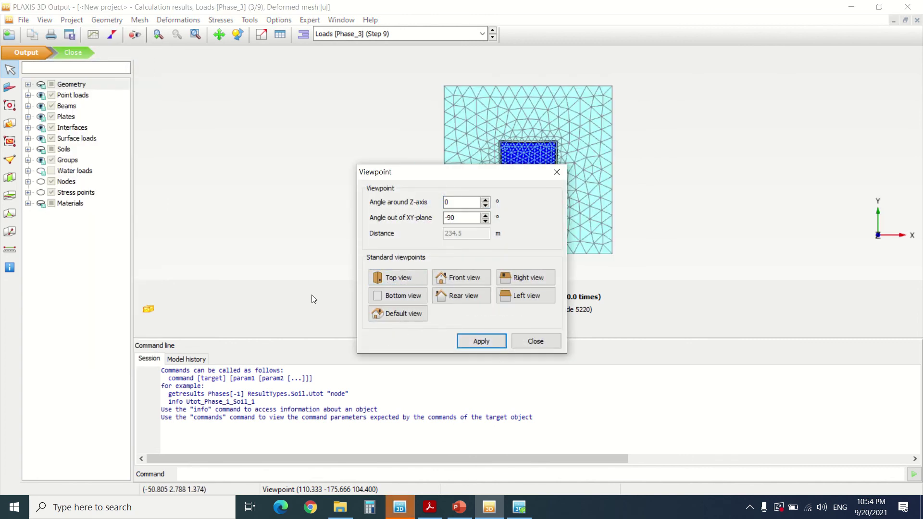
left_click(536, 341)
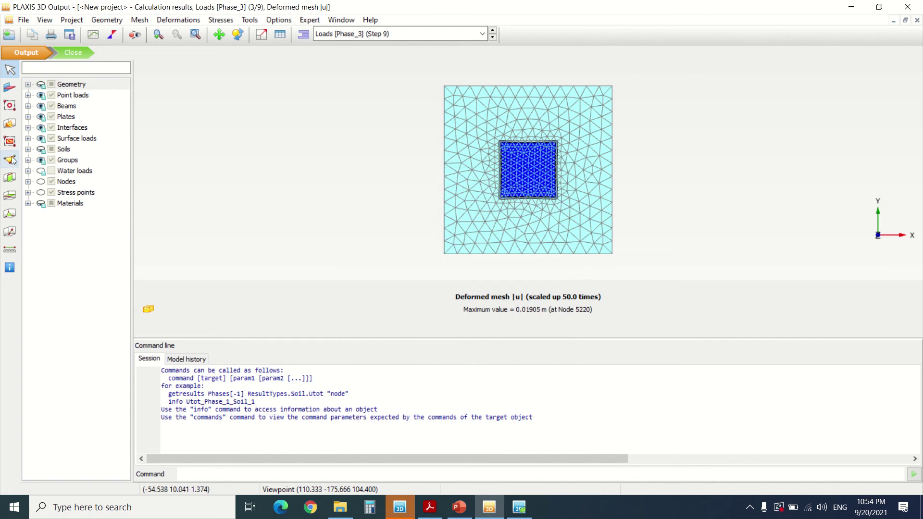
Start a vertical cross section through the model and set the X coordinate of its first point (A) to 1 m
left_click(10, 177)
left_click(358, 173)
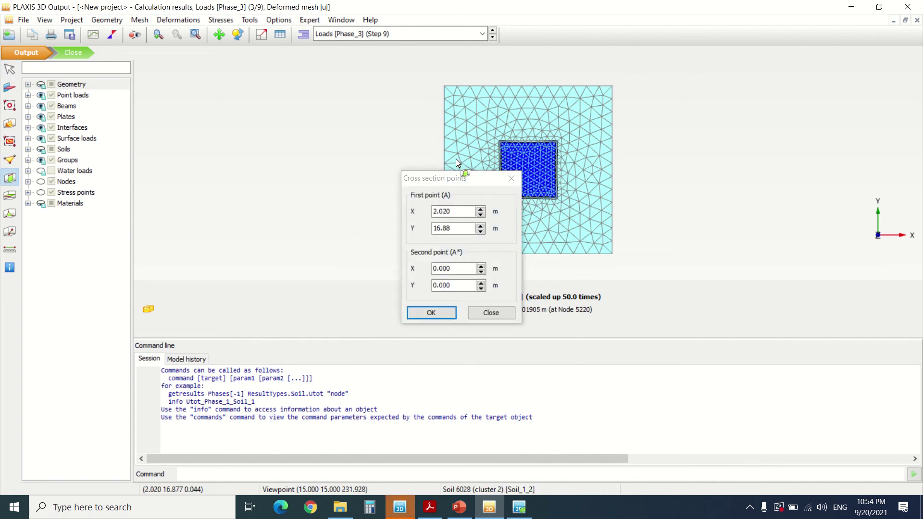
left_click(421, 211)
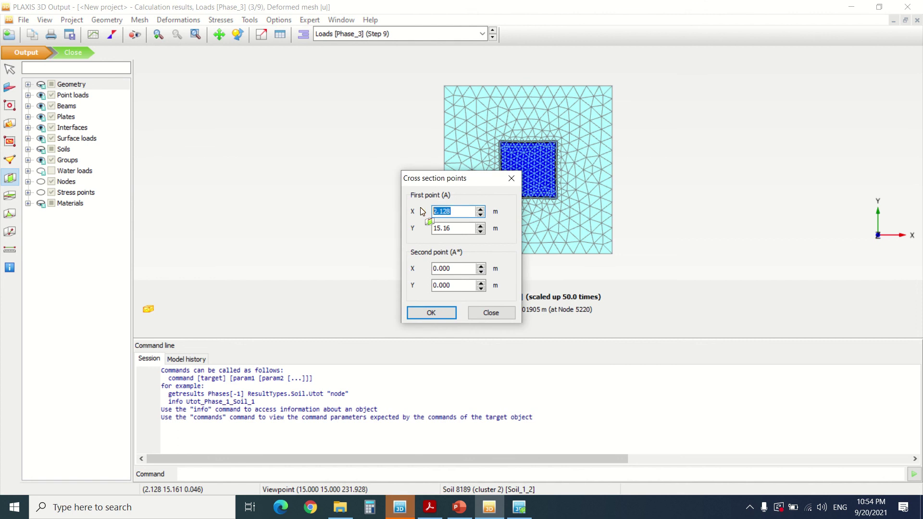
type("1")
key("Tab")
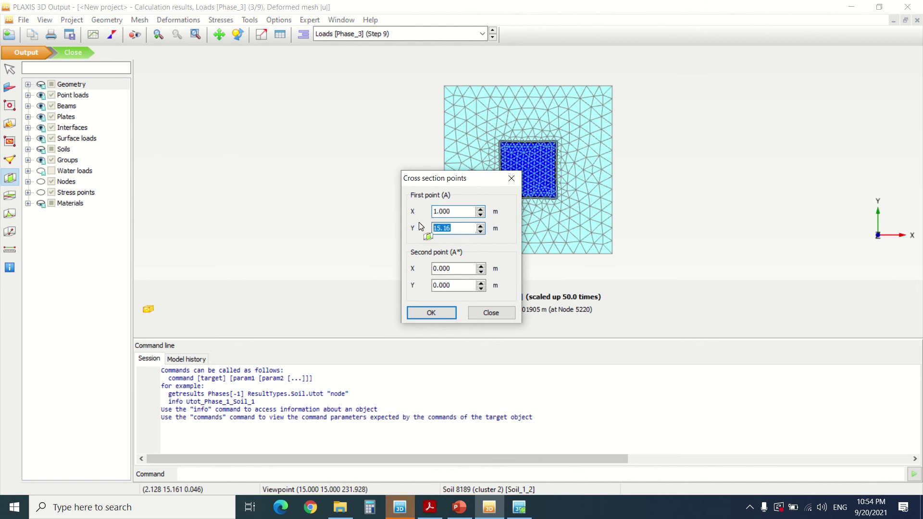